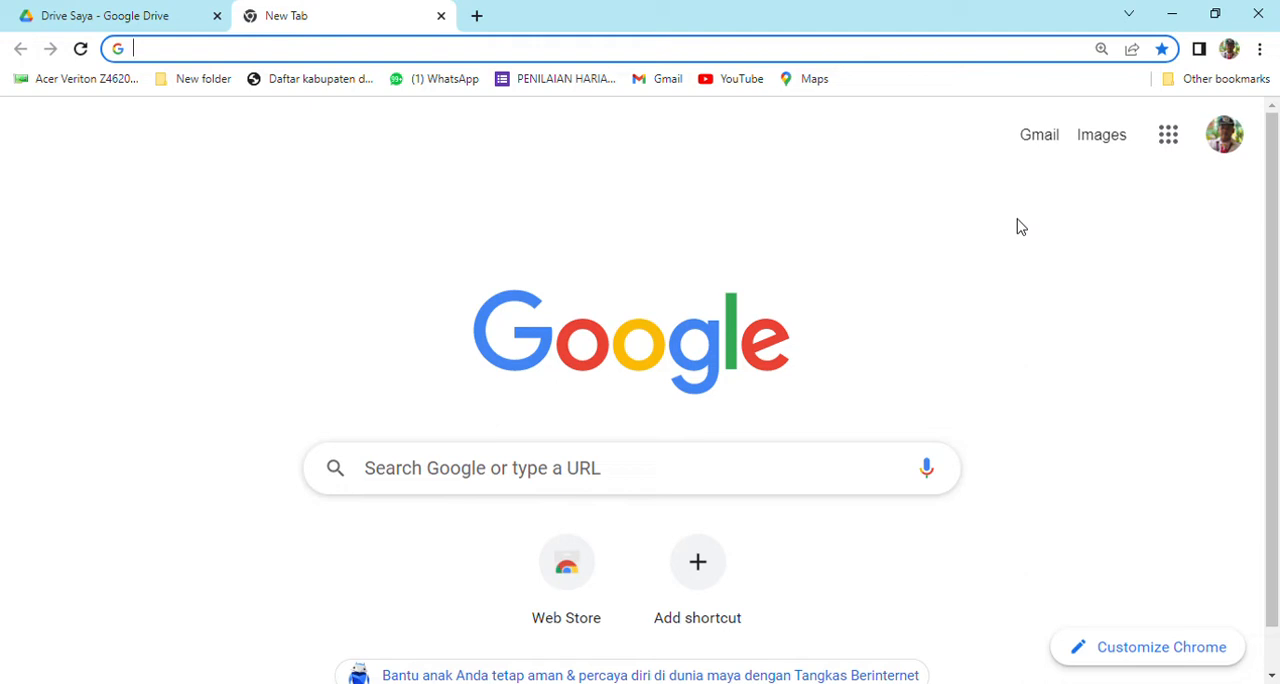
Open Google Drive from the Google apps launcher.
{"action": "left_click", "coordinate": [1166, 142]}
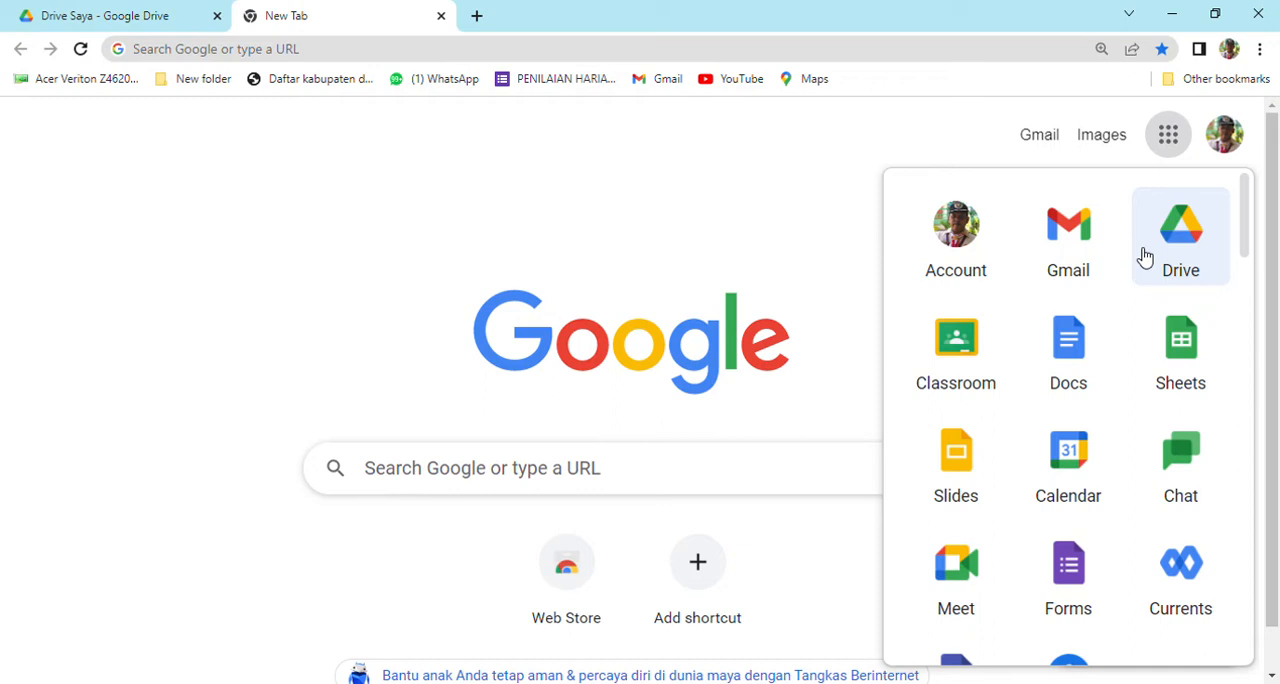
{"action": "scroll", "coordinate": [1145, 272], "scroll_direction": "down", "scroll_amount": 1}
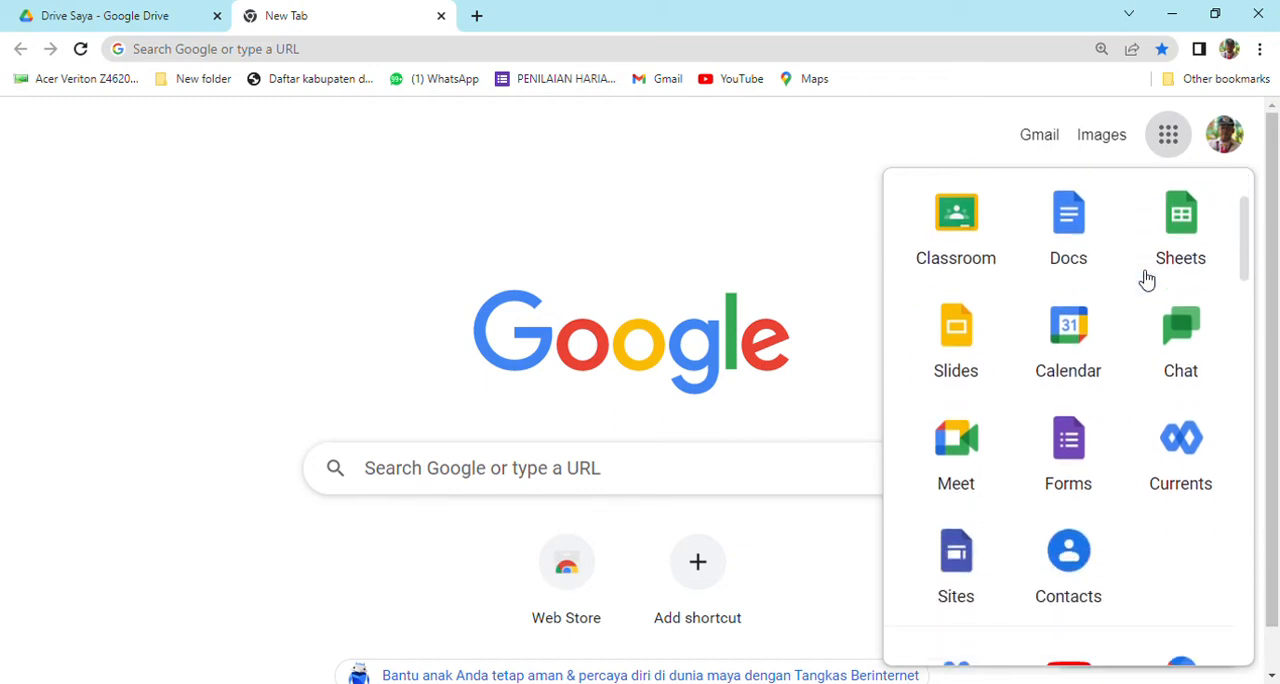
{"action": "scroll", "coordinate": [1147, 300], "scroll_direction": "down", "scroll_amount": 1}
{"action": "scroll", "coordinate": [1147, 296], "scroll_direction": "up", "scroll_amount": 2}
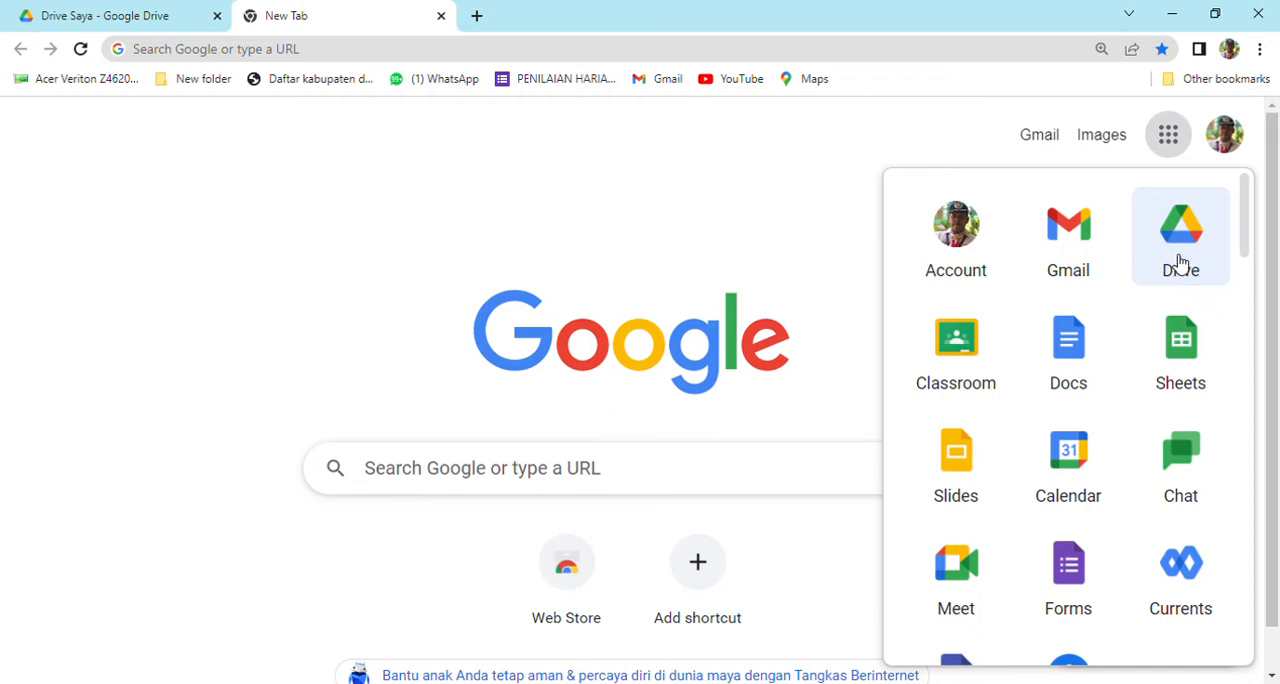
{"action": "left_click", "coordinate": [1182, 262]}
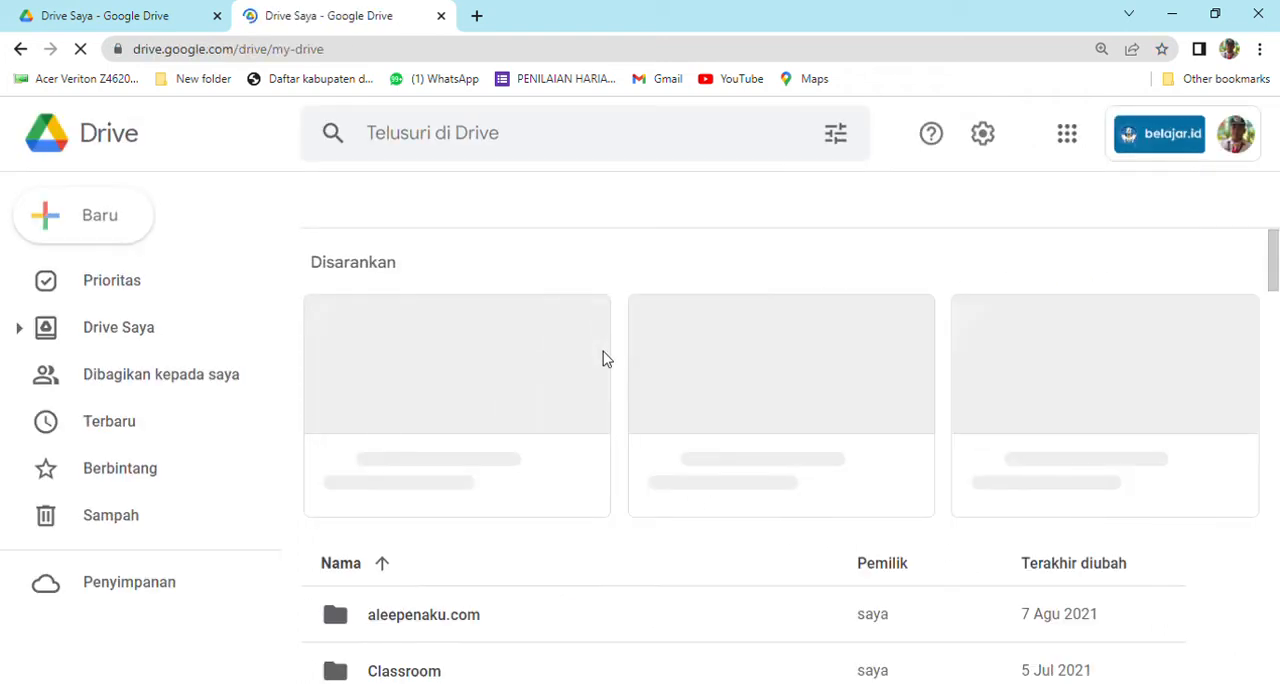
Close the duplicate Drive tab and open the list of shared drives (Drive bersama).
{"action": "scroll", "coordinate": [603, 365], "scroll_direction": "down", "scroll_amount": 2}
{"action": "scroll", "coordinate": [603, 372], "scroll_direction": "down", "scroll_amount": 3}
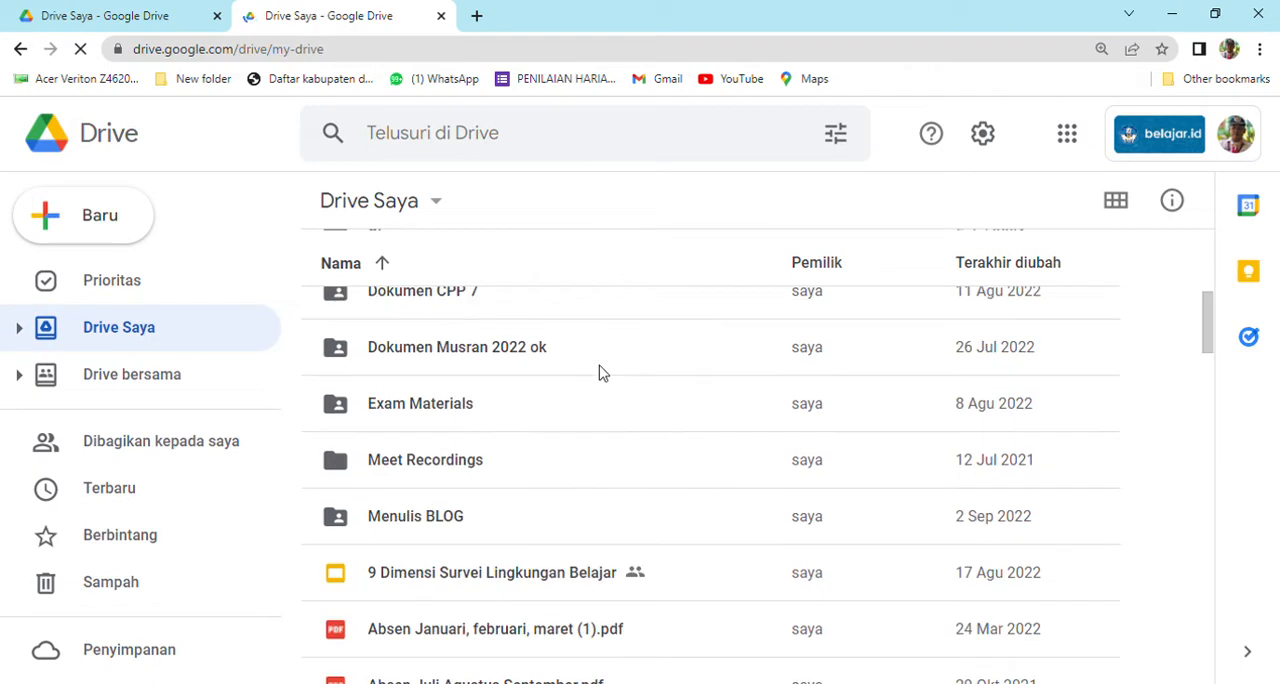
{"action": "scroll", "coordinate": [452, 302], "scroll_direction": "up", "scroll_amount": 2}
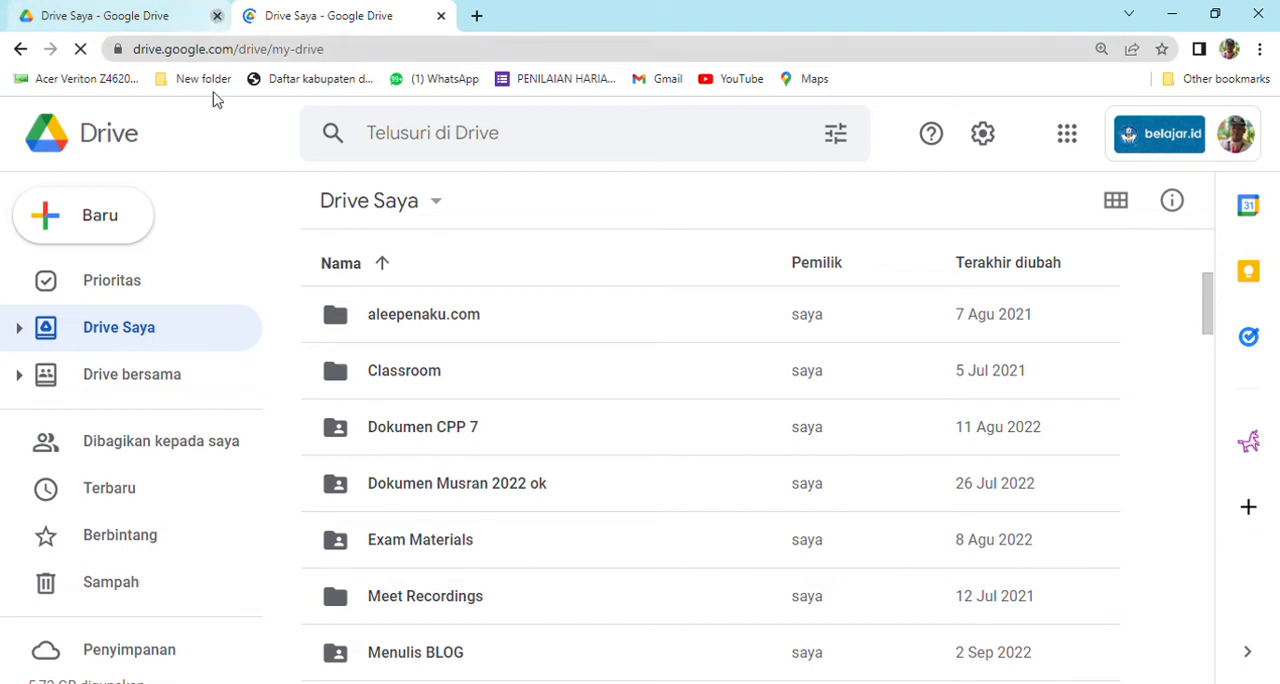
{"action": "key", "text": "ctrl+w"}
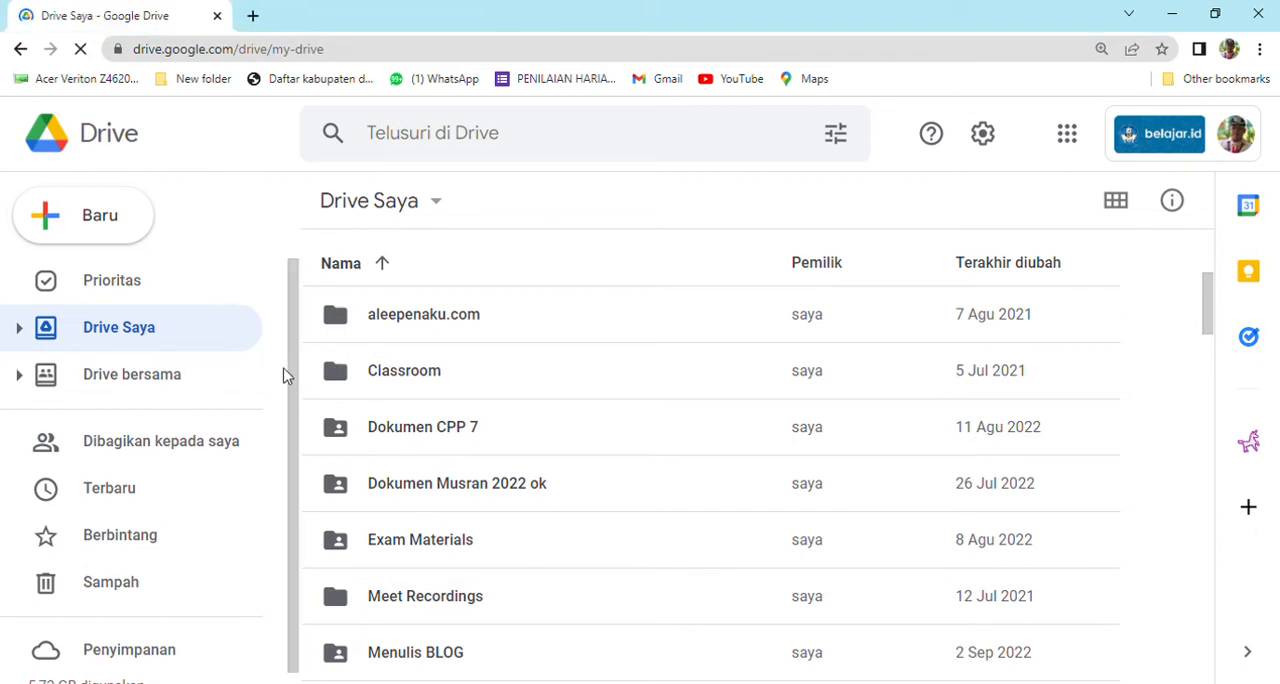
{"action": "scroll", "coordinate": [207, 388], "scroll_direction": "down", "scroll_amount": 1}
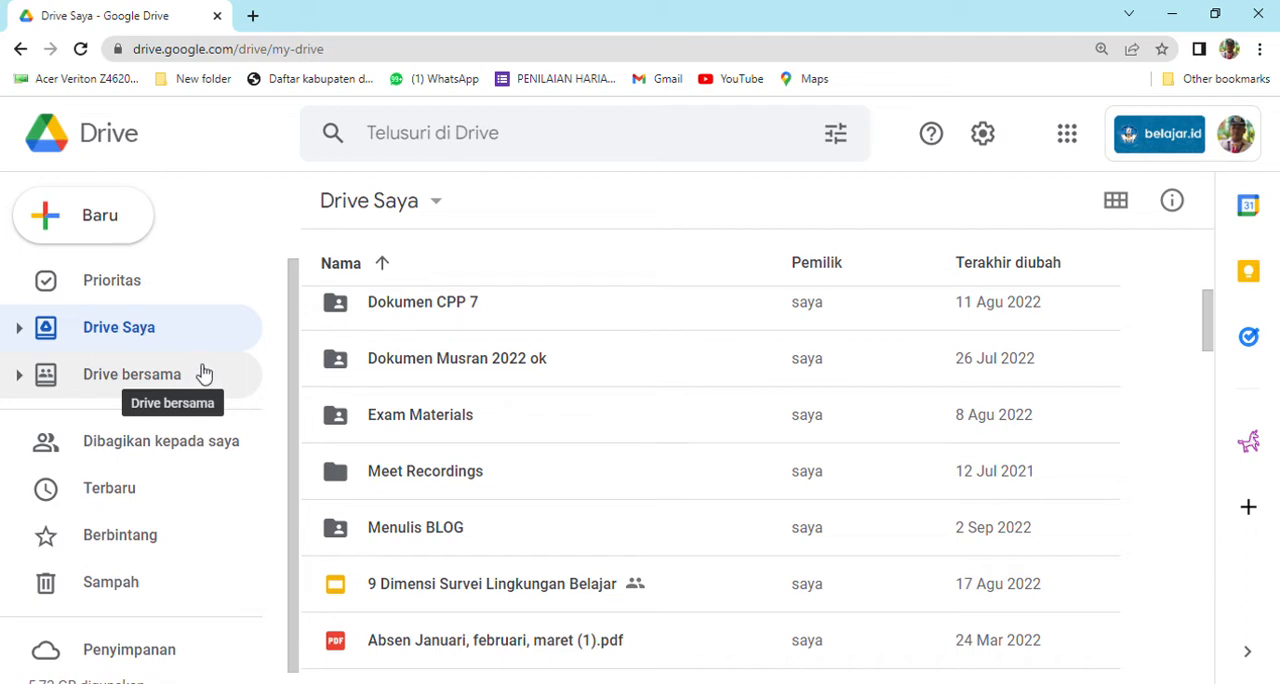
{"action": "left_click", "coordinate": [193, 387]}
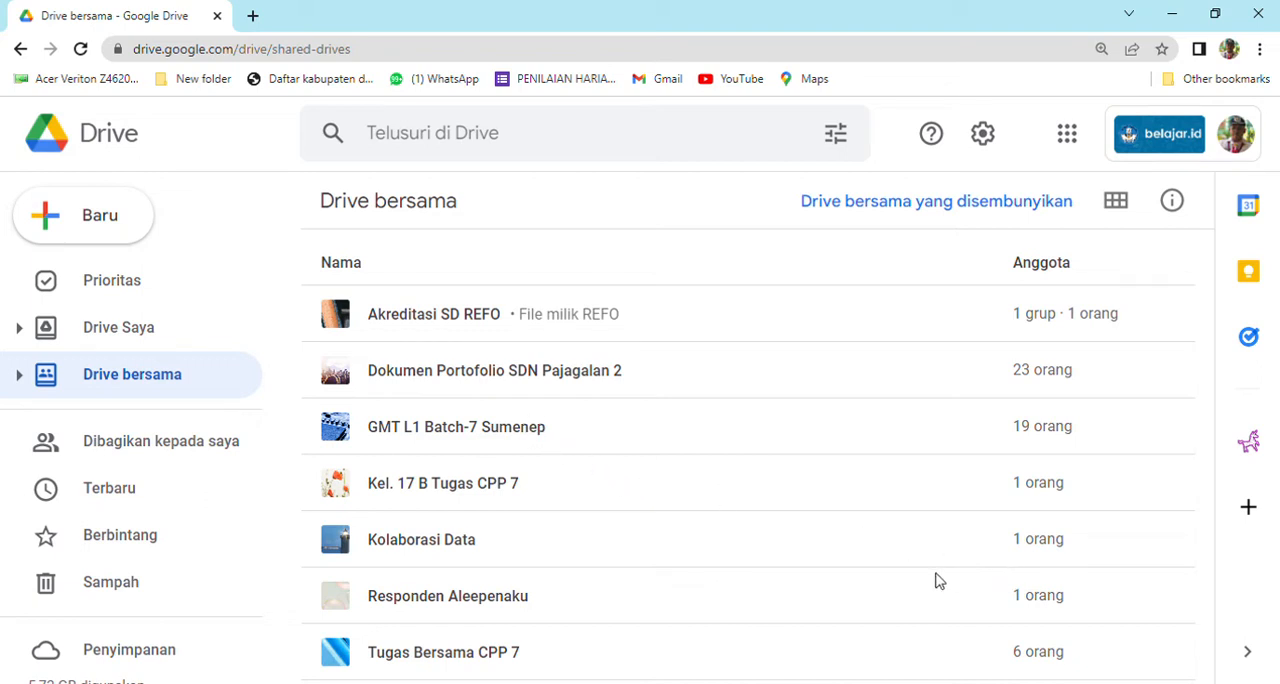
{"action": "right_click", "coordinate": [877, 651]}
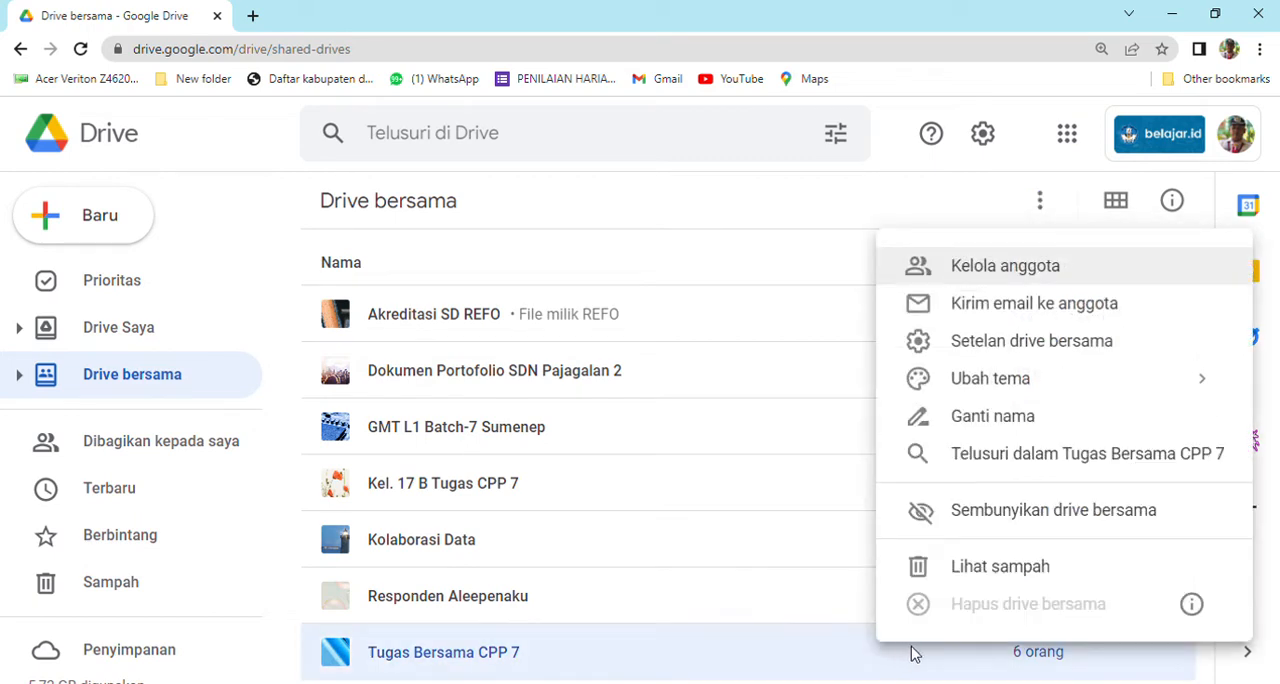
{"action": "left_click", "coordinate": [1180, 668]}
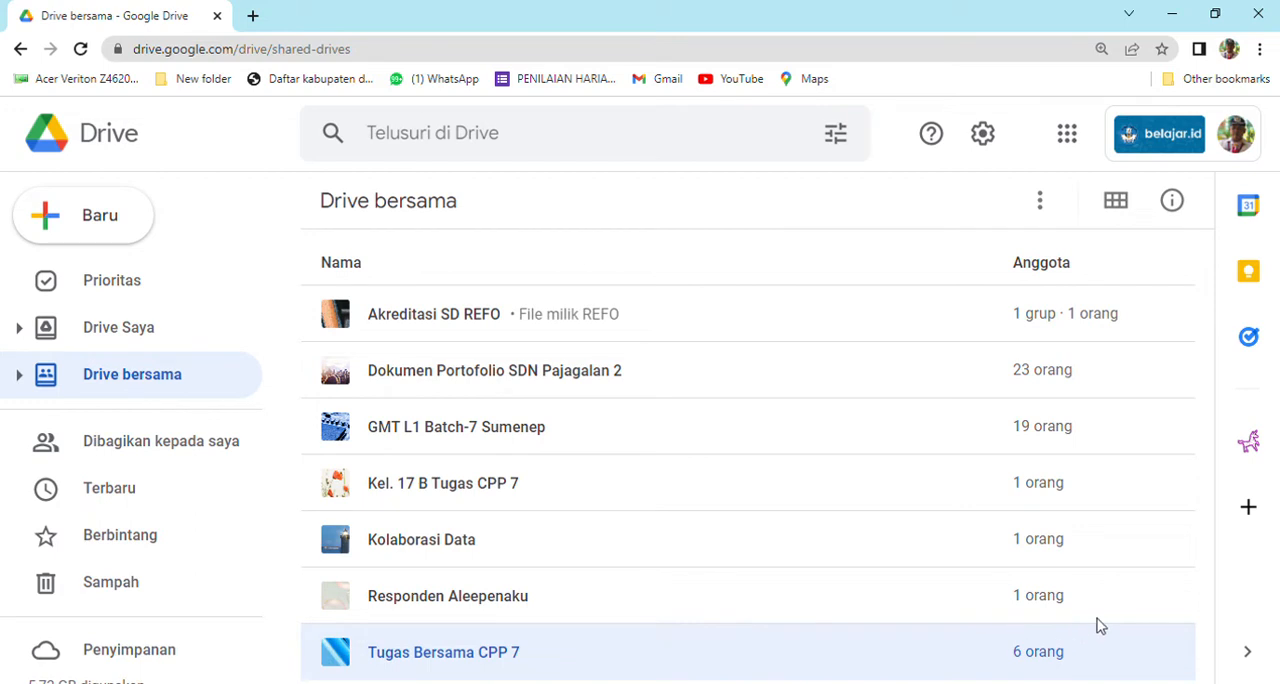
{"action": "left_click", "coordinate": [1247, 508]}
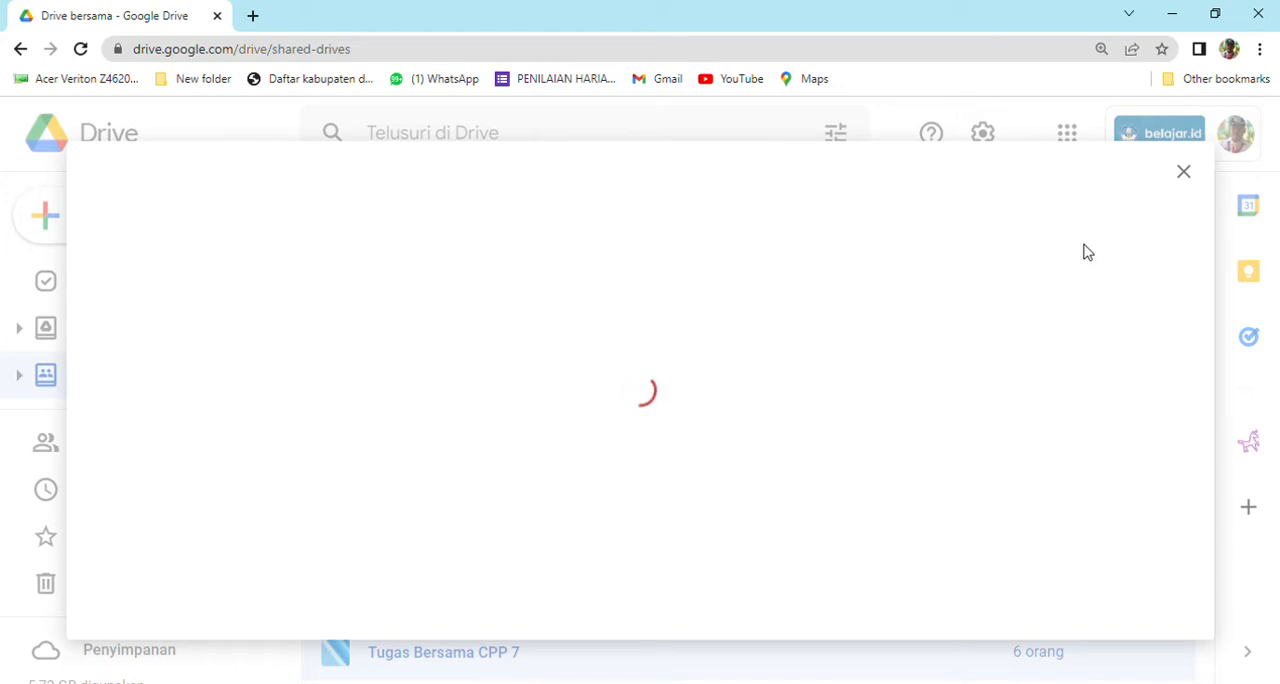
{"action": "left_click", "coordinate": [1184, 174]}
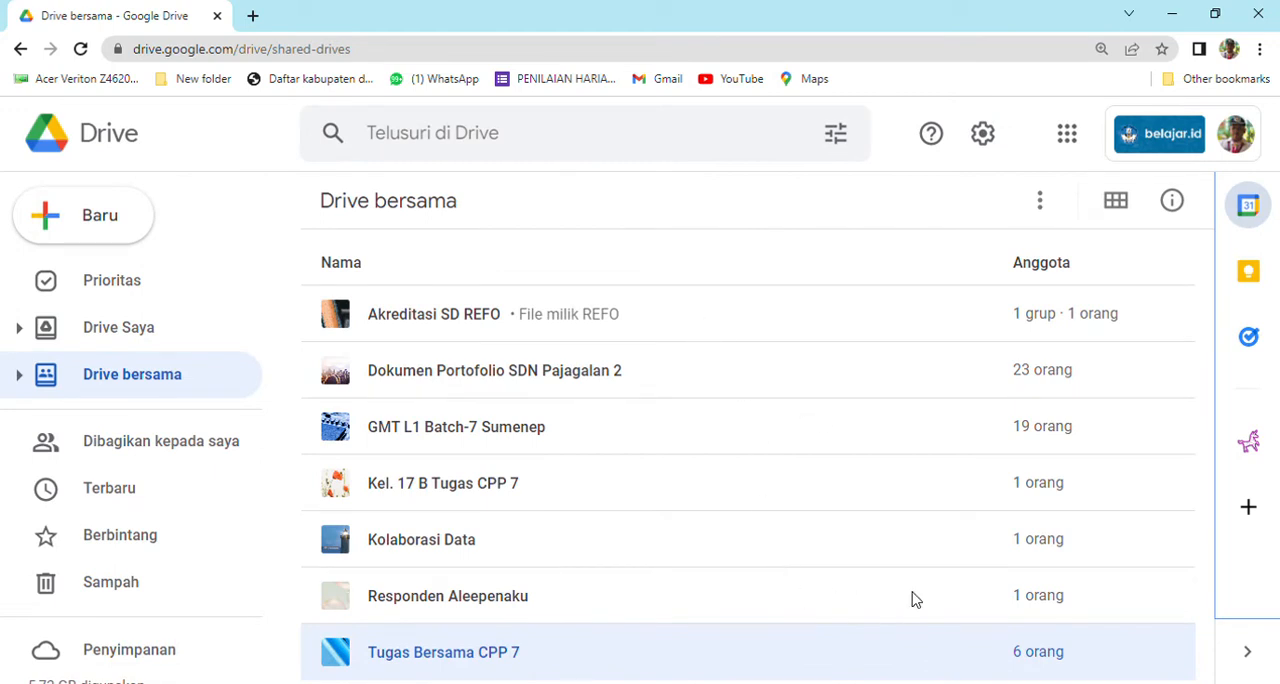
{"action": "right_click", "coordinate": [1158, 614]}
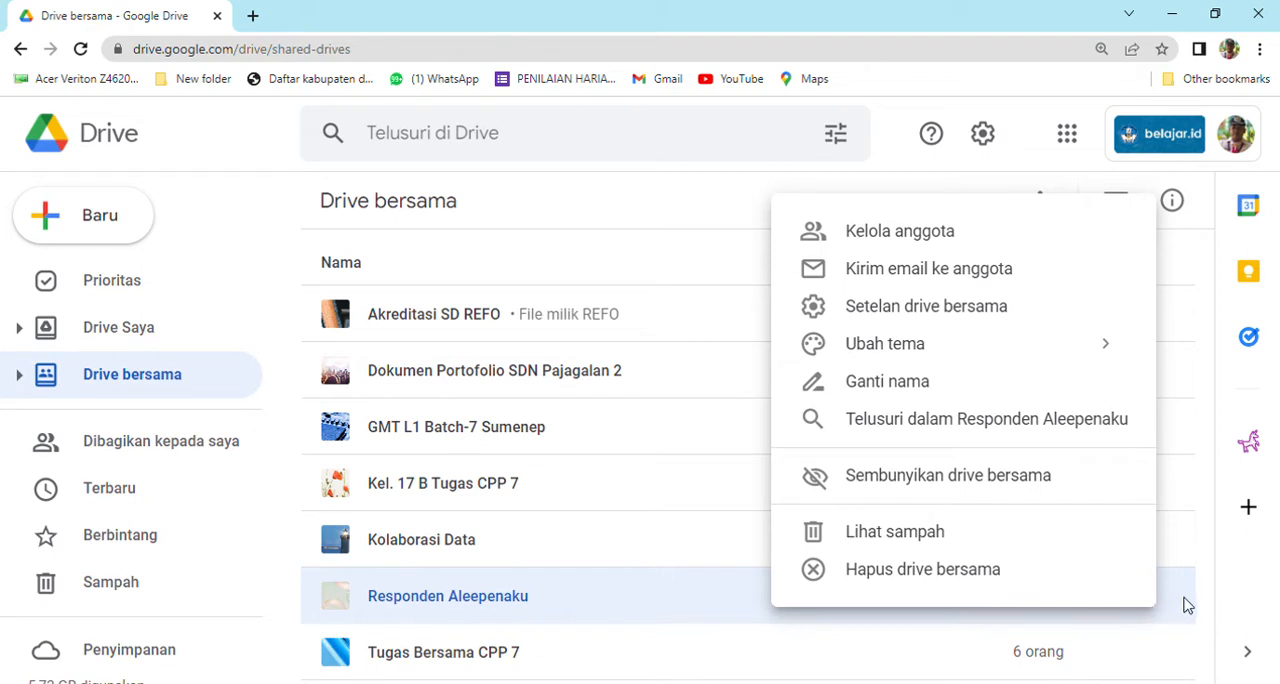
{"action": "left_click", "coordinate": [1204, 574]}
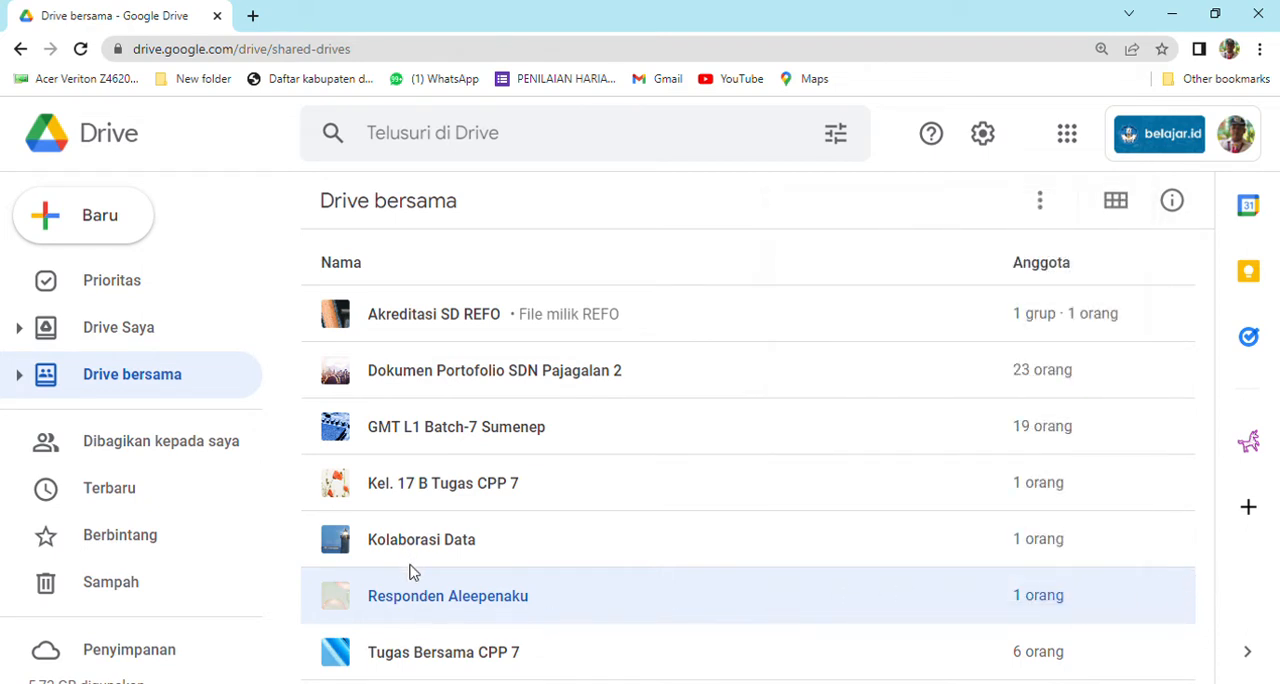
{"action": "right_click", "coordinate": [652, 270]}
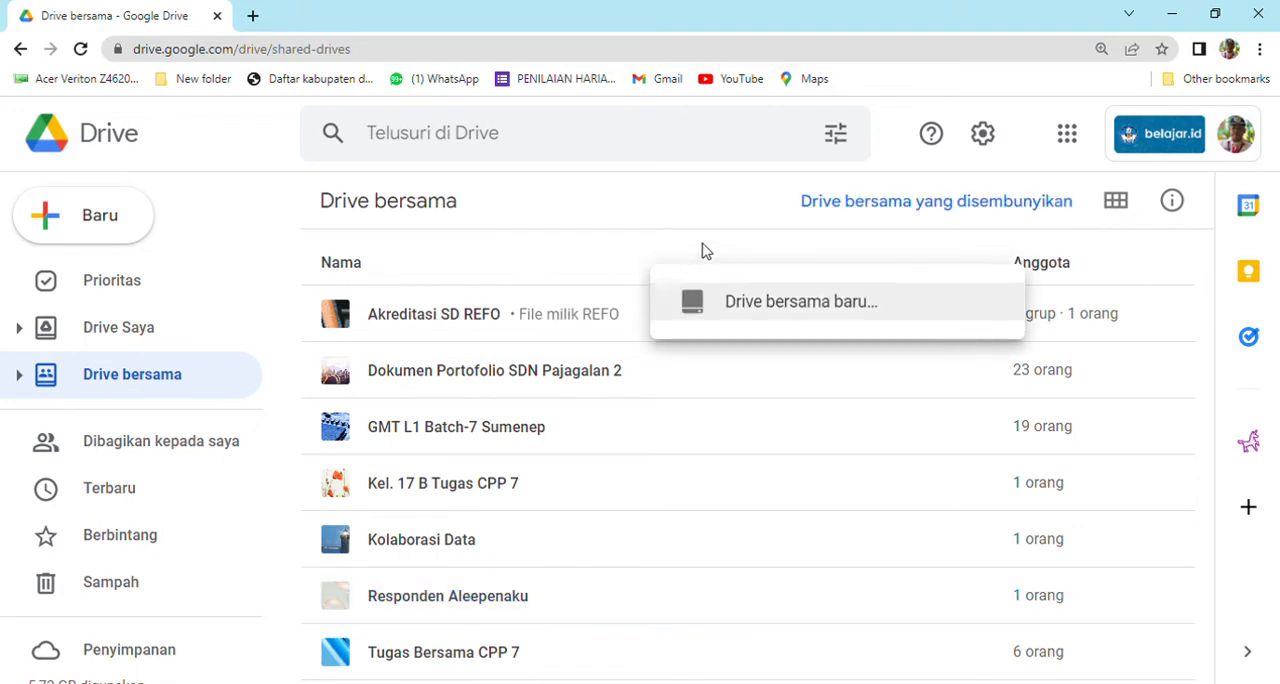
Switch the shared drives list to the grid layout.
{"action": "left_click", "coordinate": [1116, 212]}
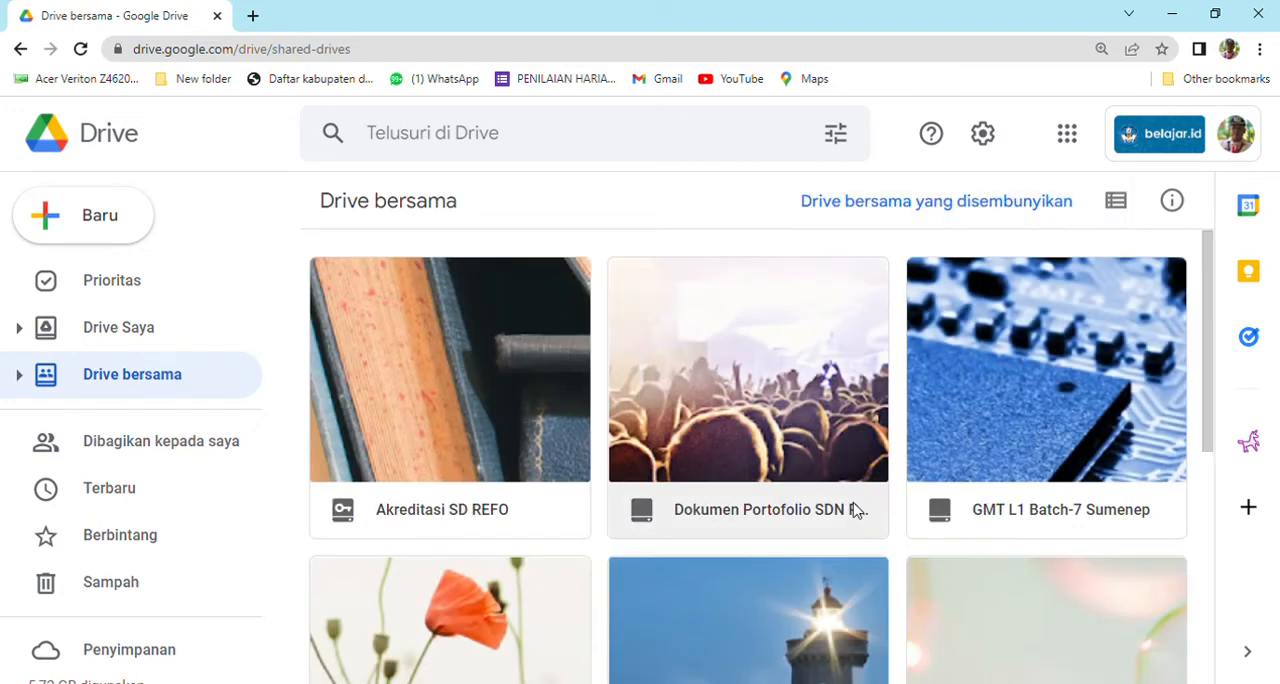
{"action": "scroll", "coordinate": [851, 506], "scroll_direction": "down", "scroll_amount": 6}
{"action": "right_click", "coordinate": [860, 510]}
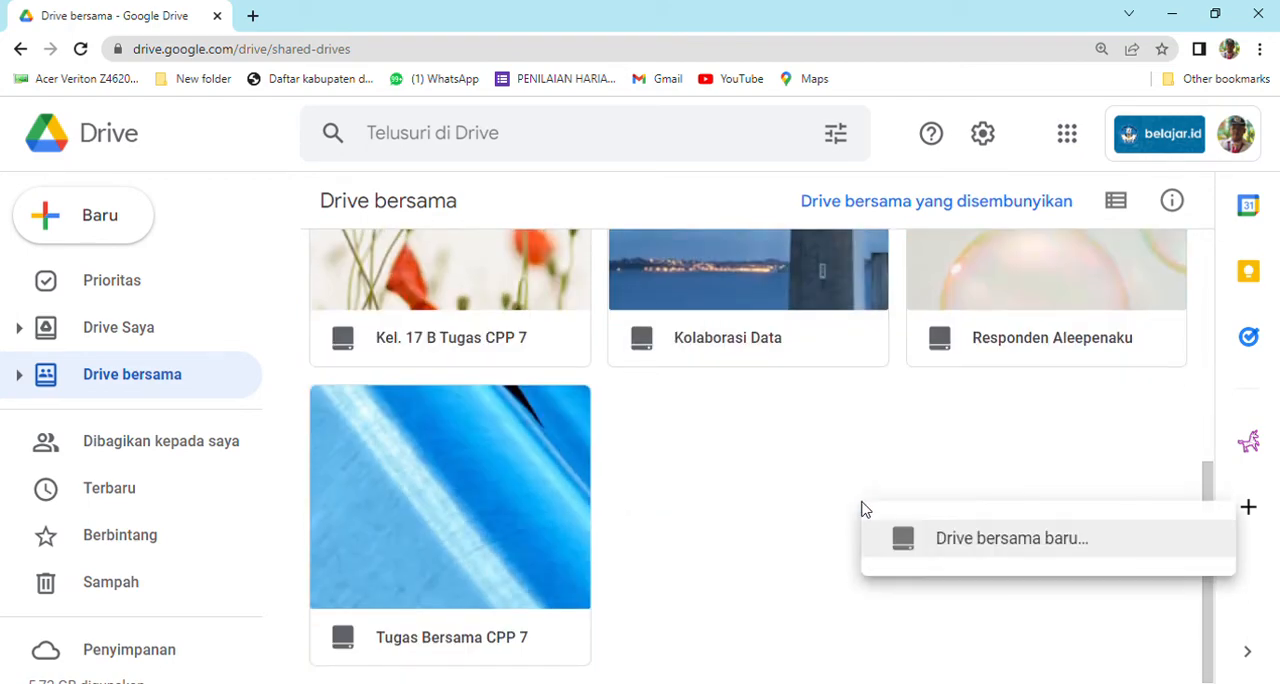
{"action": "scroll", "coordinate": [828, 500], "scroll_direction": "up", "scroll_amount": 5}
{"action": "right_click", "coordinate": [828, 500]}
{"action": "scroll", "coordinate": [877, 480], "scroll_direction": "down", "scroll_amount": 3}
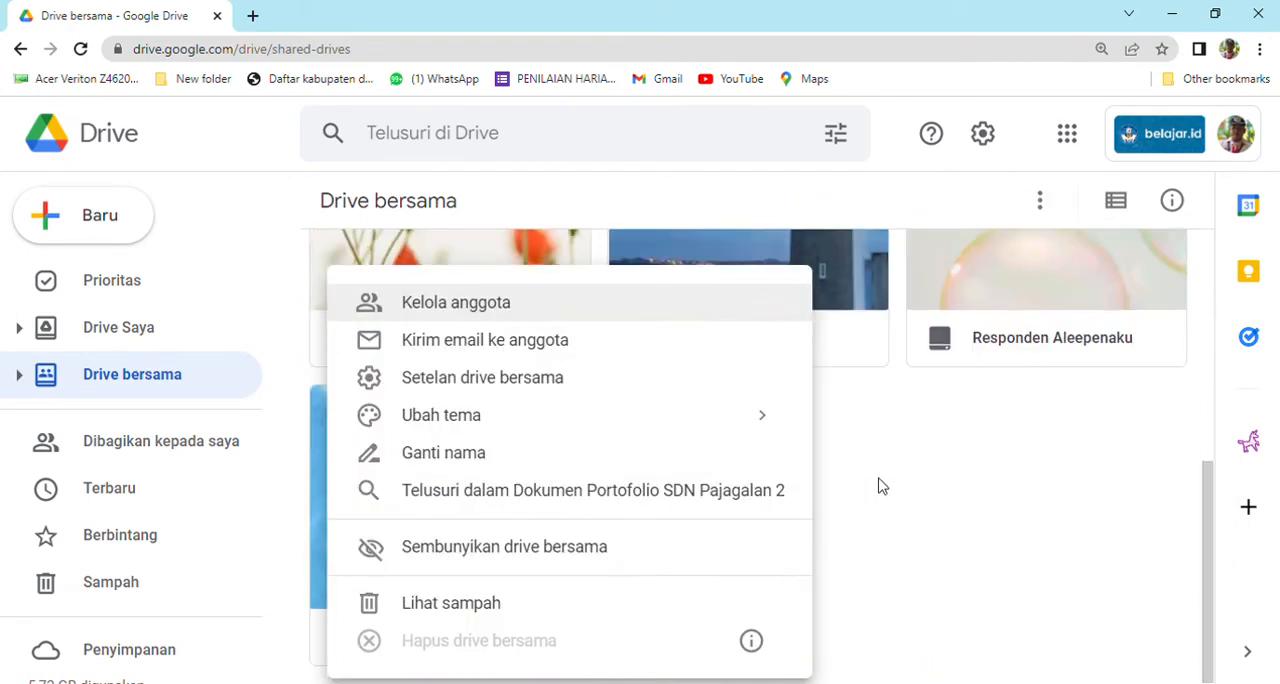
{"action": "scroll", "coordinate": [908, 520], "scroll_direction": "up", "scroll_amount": 2}
{"action": "right_click", "coordinate": [908, 520]}
{"action": "scroll", "coordinate": [960, 548], "scroll_direction": "down", "scroll_amount": 3}
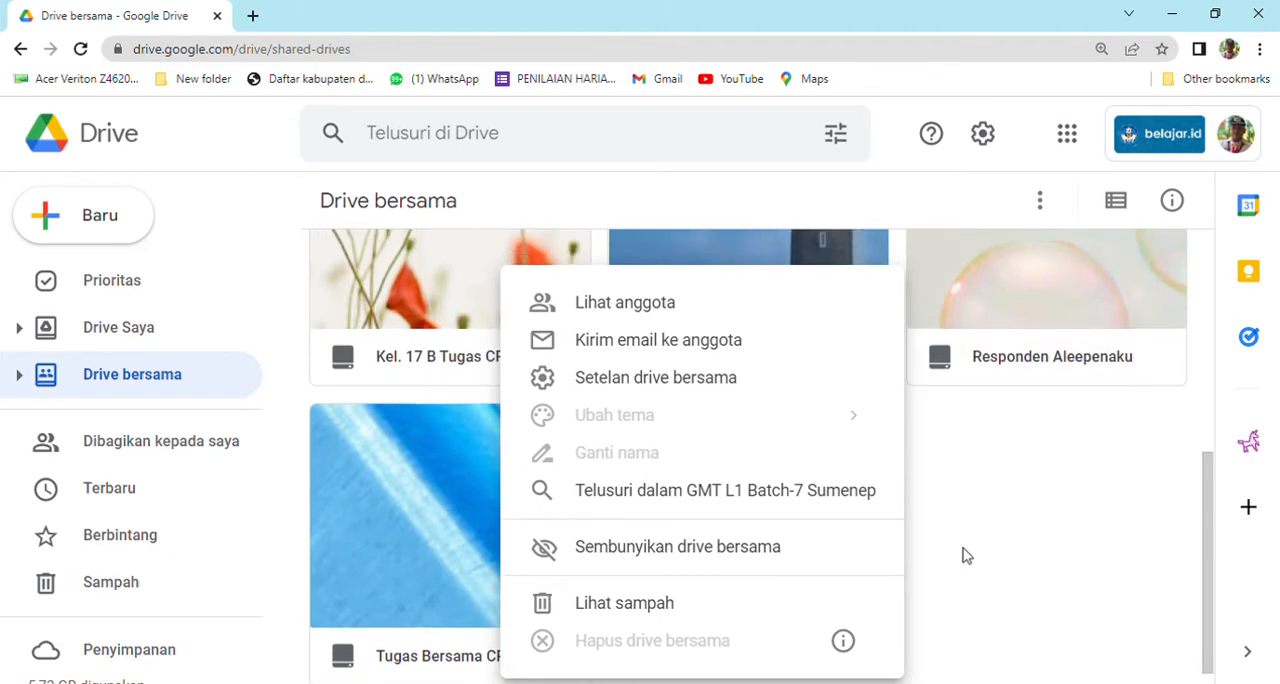
{"action": "scroll", "coordinate": [971, 563], "scroll_direction": "up", "scroll_amount": 3}
{"action": "right_click", "coordinate": [971, 563]}
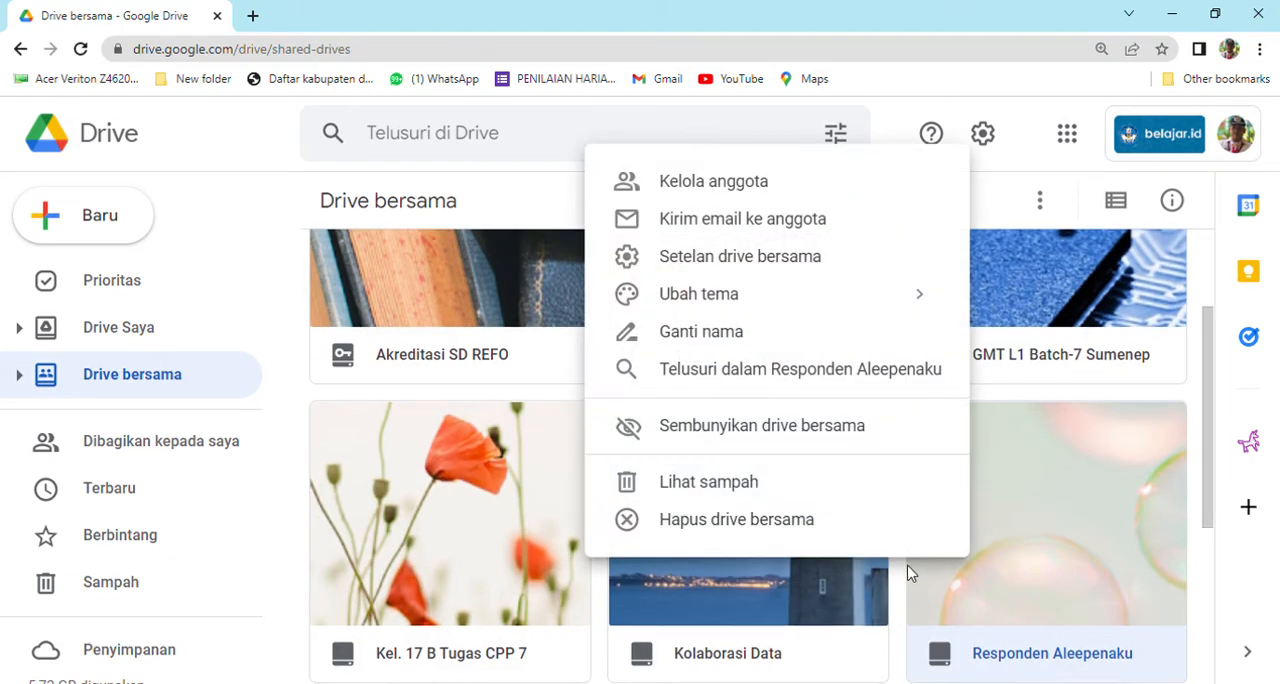
Create a new shared drive named "Dokumen Portofolio SDN Maju Jaya".
{"action": "scroll", "coordinate": [908, 575], "scroll_direction": "down", "scroll_amount": 3}
{"action": "right_click", "coordinate": [845, 600]}
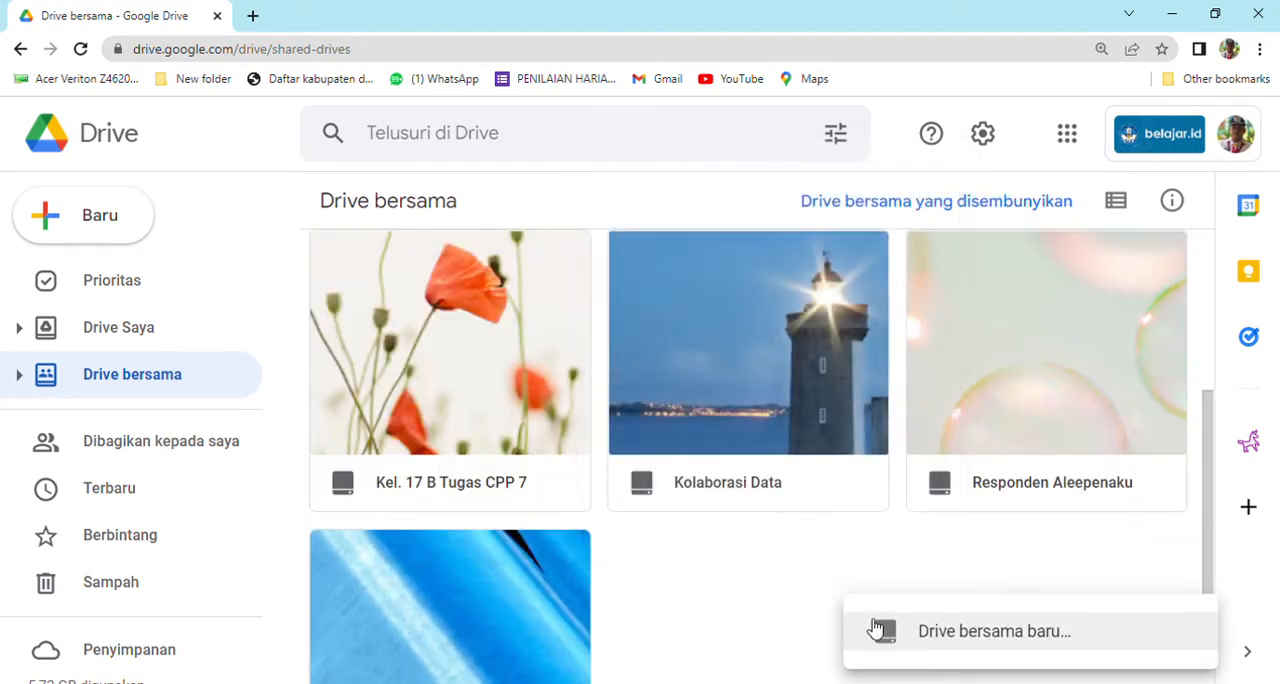
{"action": "left_click", "coordinate": [952, 631]}
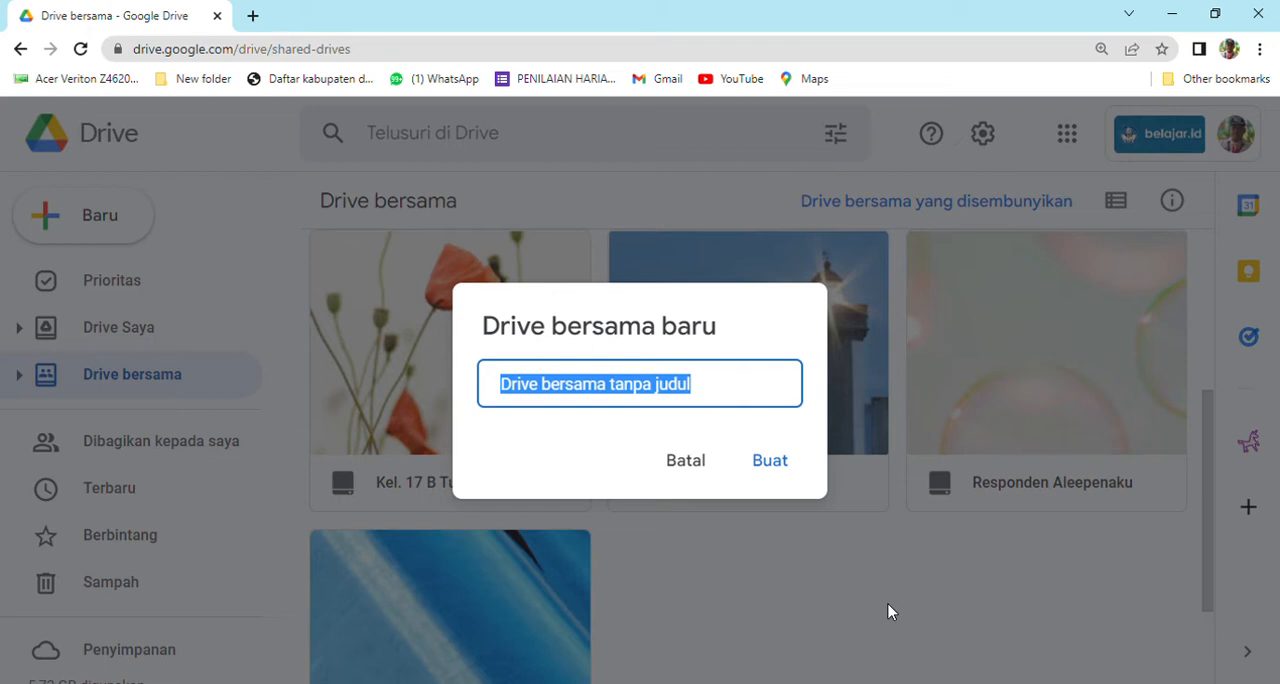
{"action": "type", "text": "Do"}
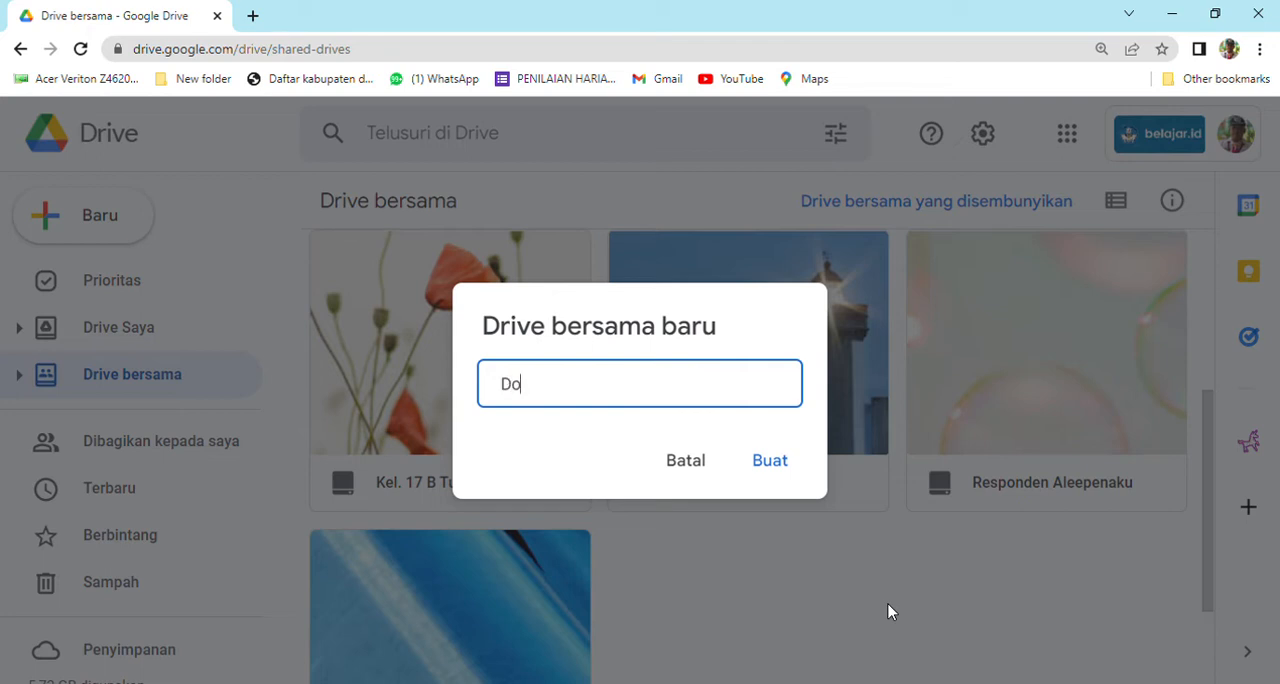
{"action": "type", "text": "kumen FPorto"}
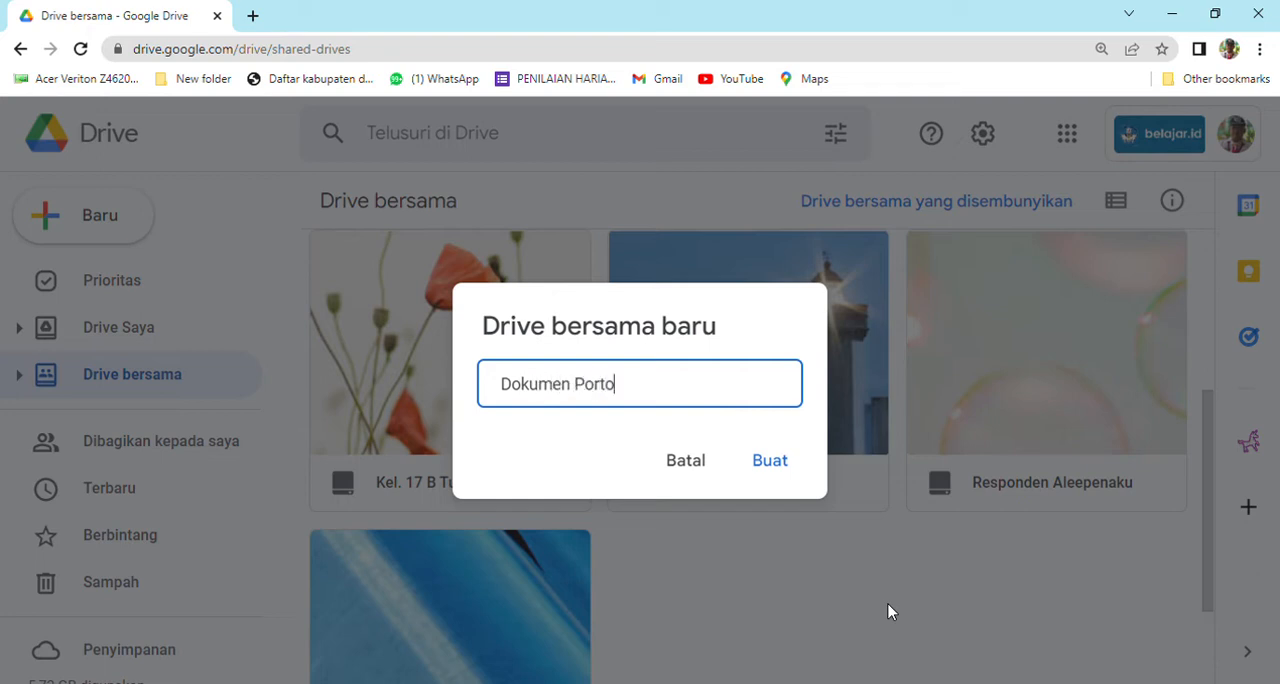
{"action": "type", "text": "folio SDN Maju Jay"}
{"action": "left_click", "coordinate": [798, 466]}
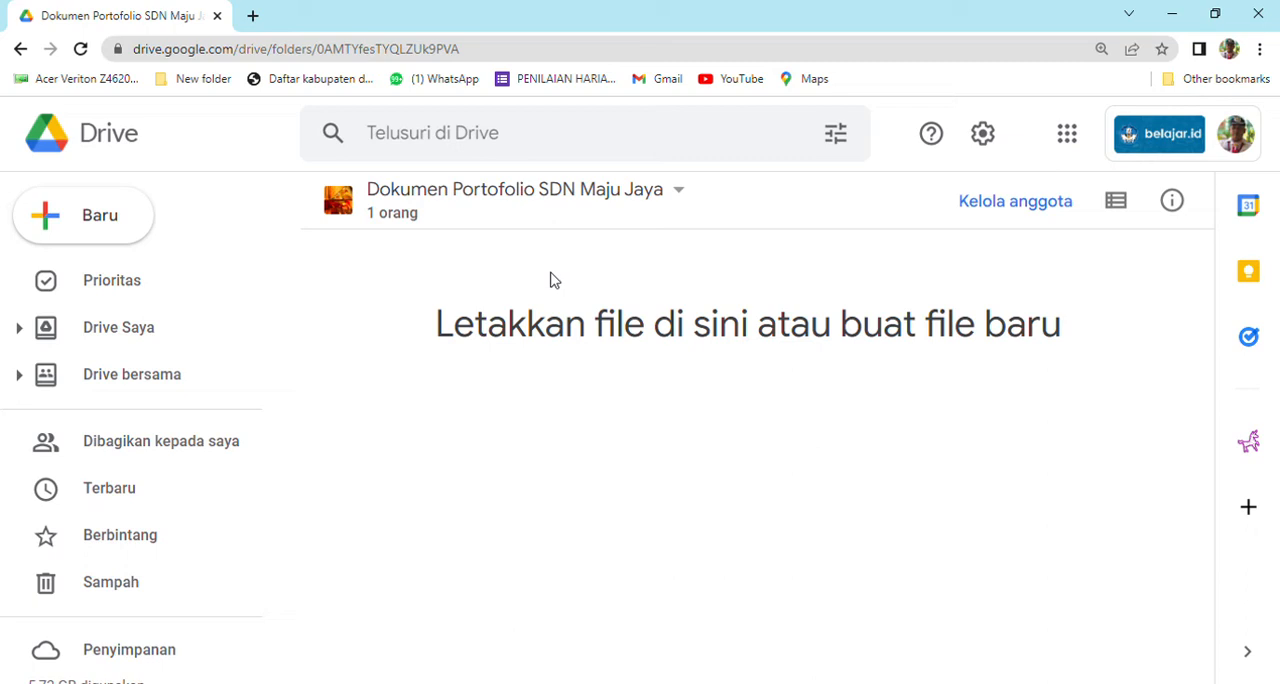
Create a folder named "Dokumen Sekolah" in the Dokumen Portofolio SDN Maju Jaya shared drive.
{"action": "right_click", "coordinate": [488, 298]}
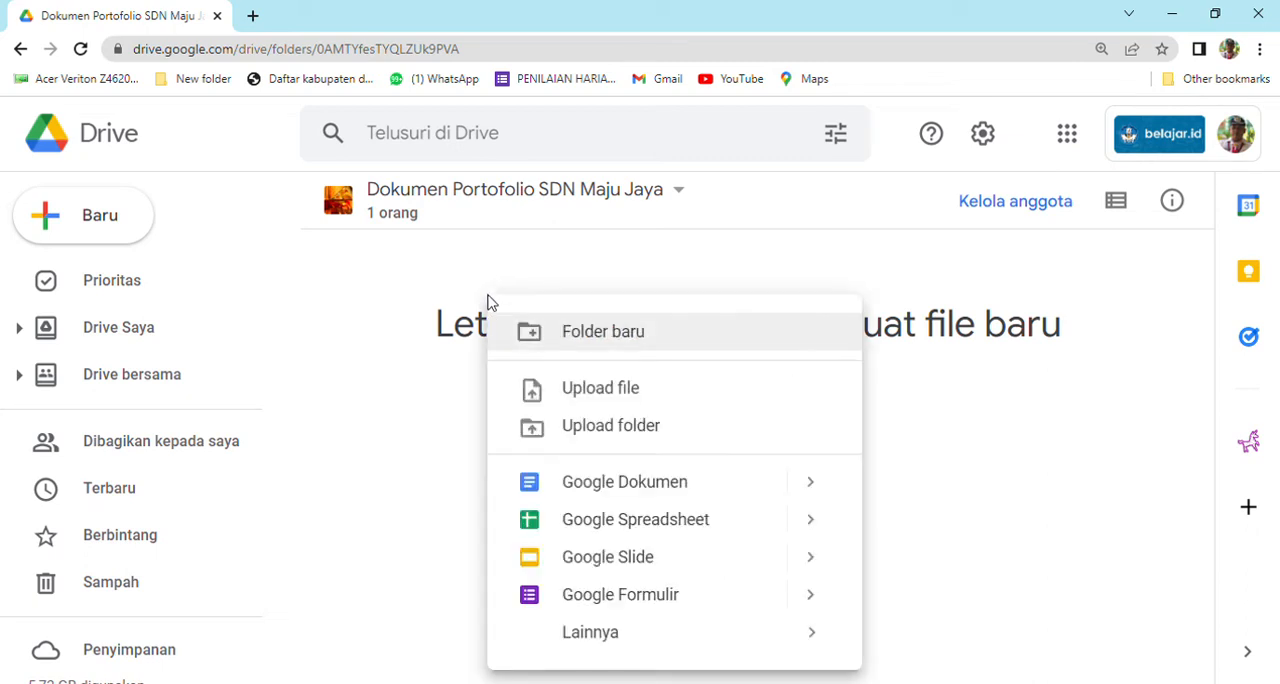
{"action": "left_click", "coordinate": [563, 340]}
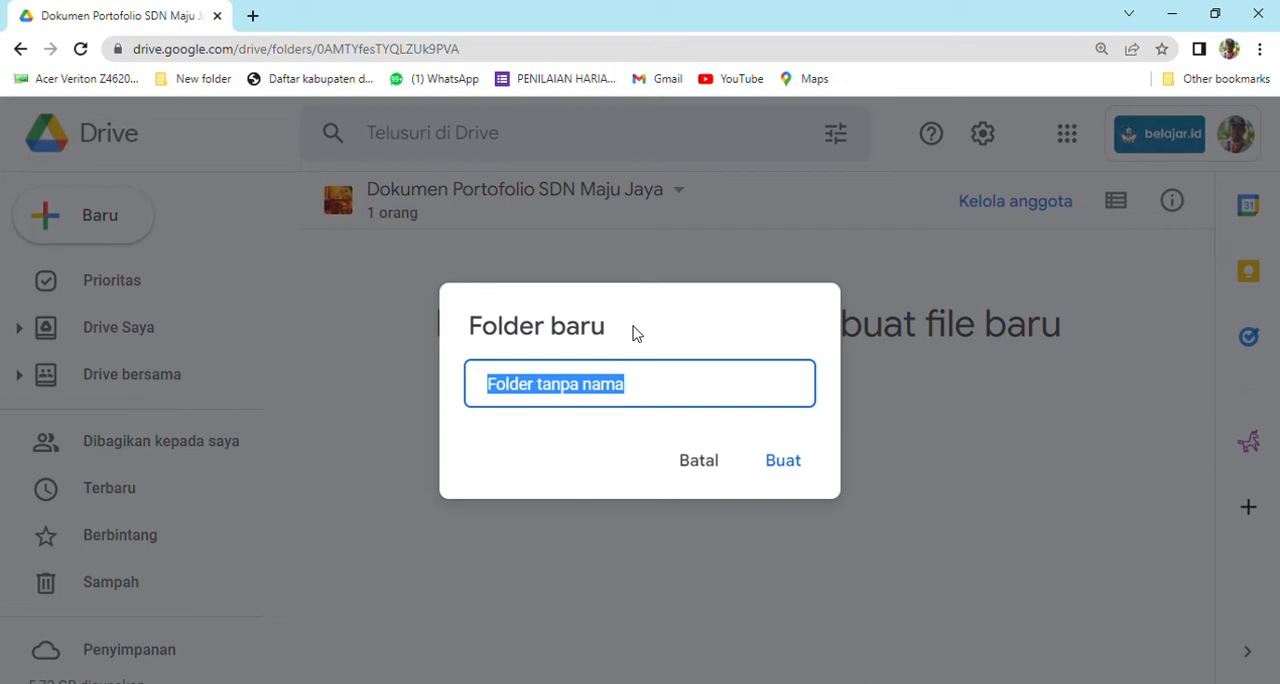
{"action": "type", "text": "Dokumen Sekolah"}
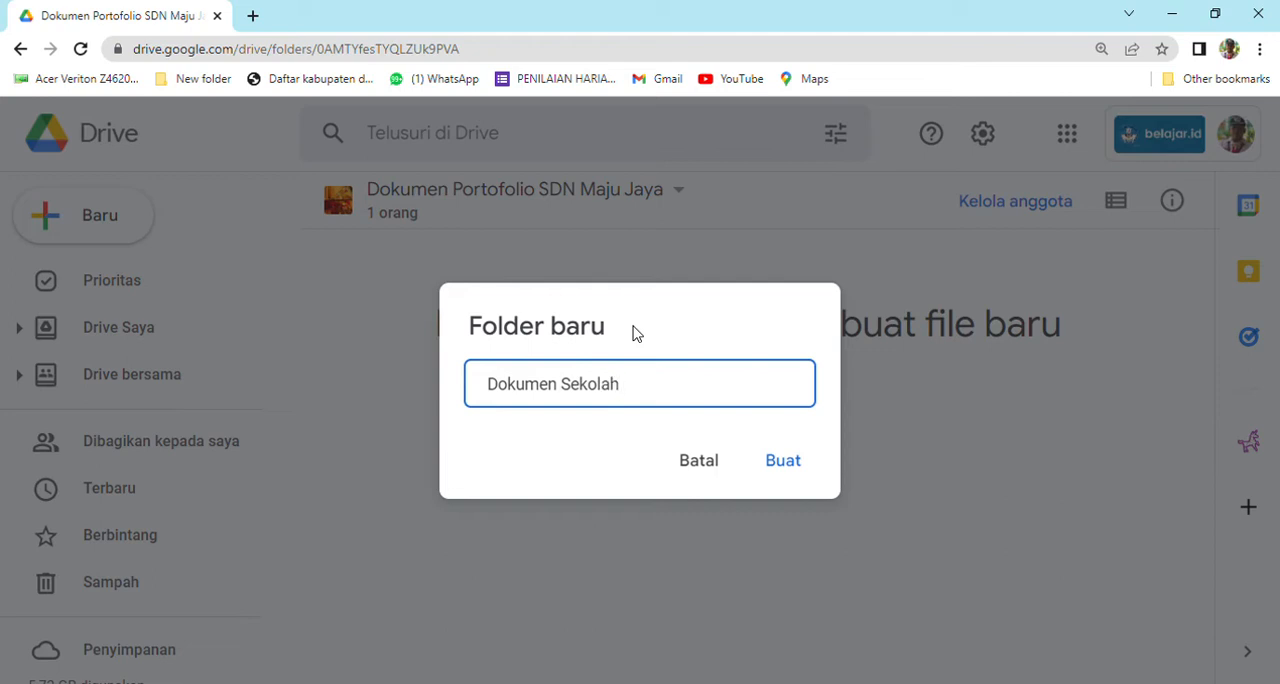
{"action": "left_click", "coordinate": [773, 463]}
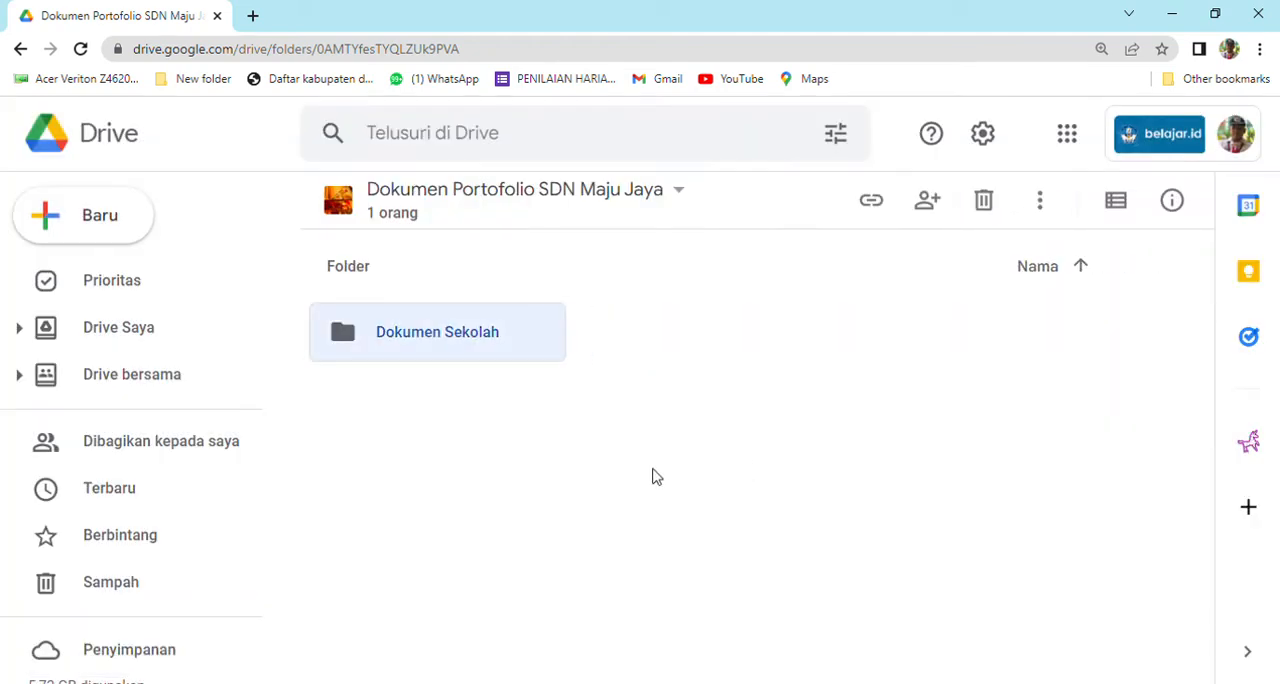
Create a folder named "Dokumen Guru" in the same shared drive.
{"action": "right_click", "coordinate": [646, 476]}
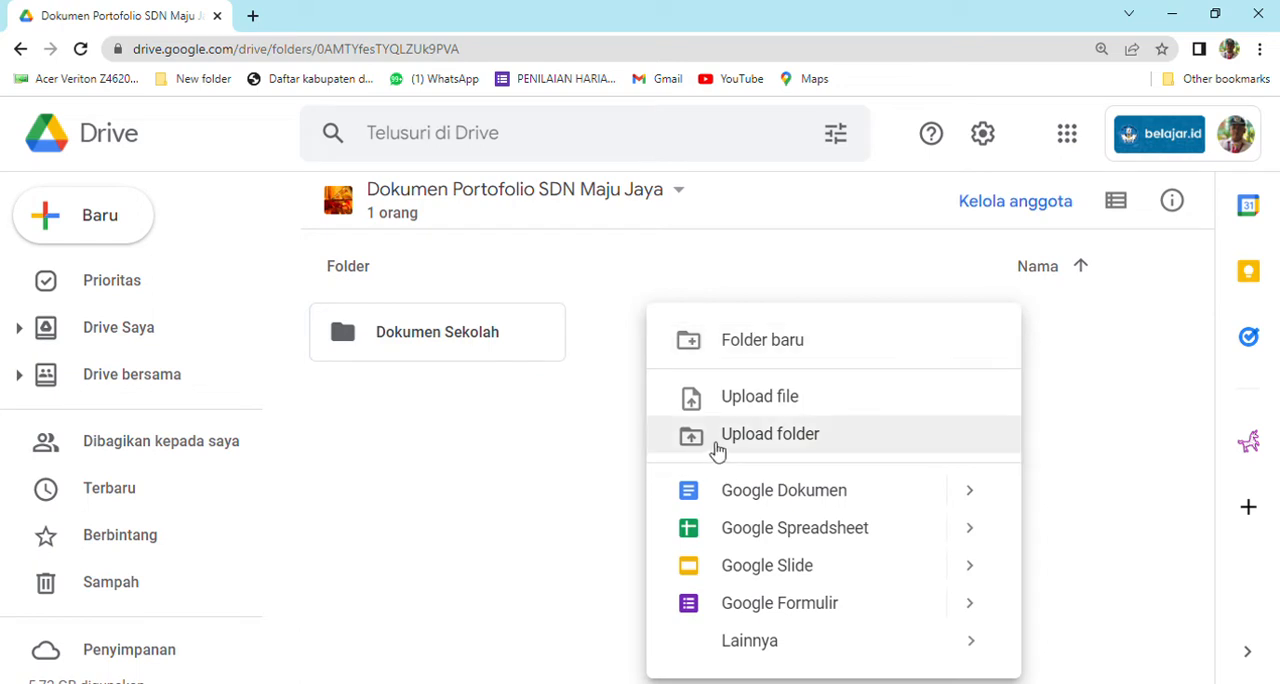
{"action": "left_click", "coordinate": [746, 360]}
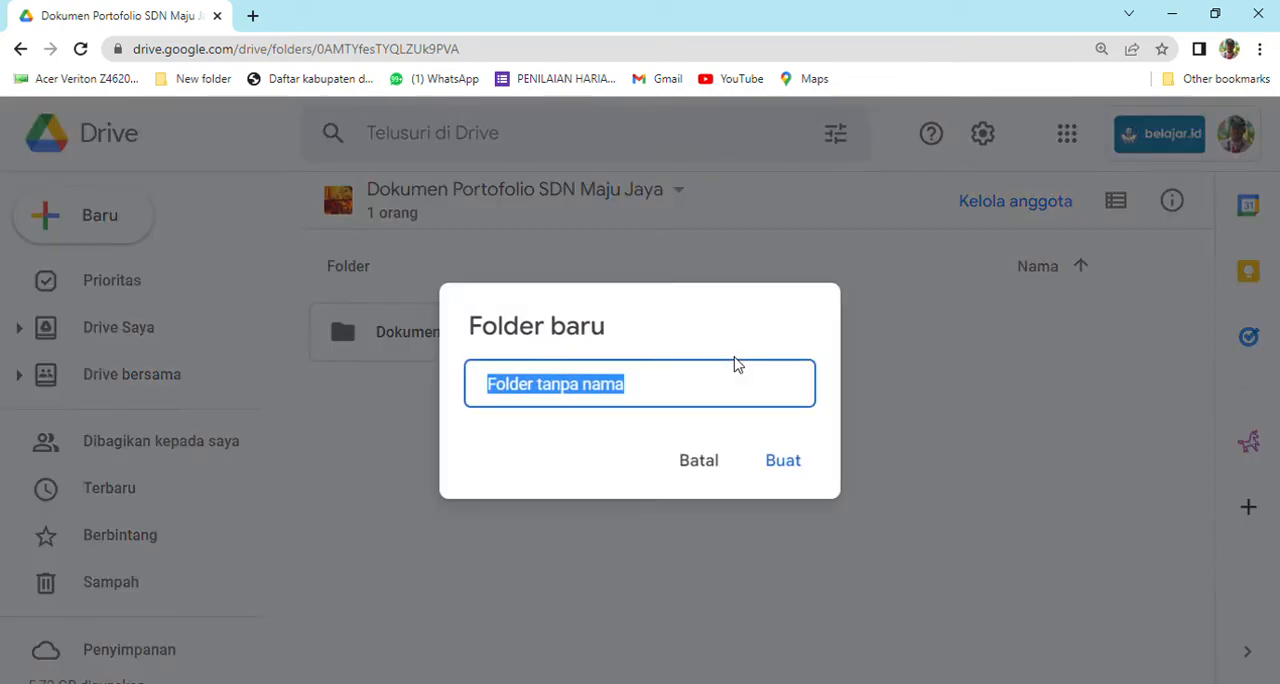
{"action": "type", "text": "Dokume"}
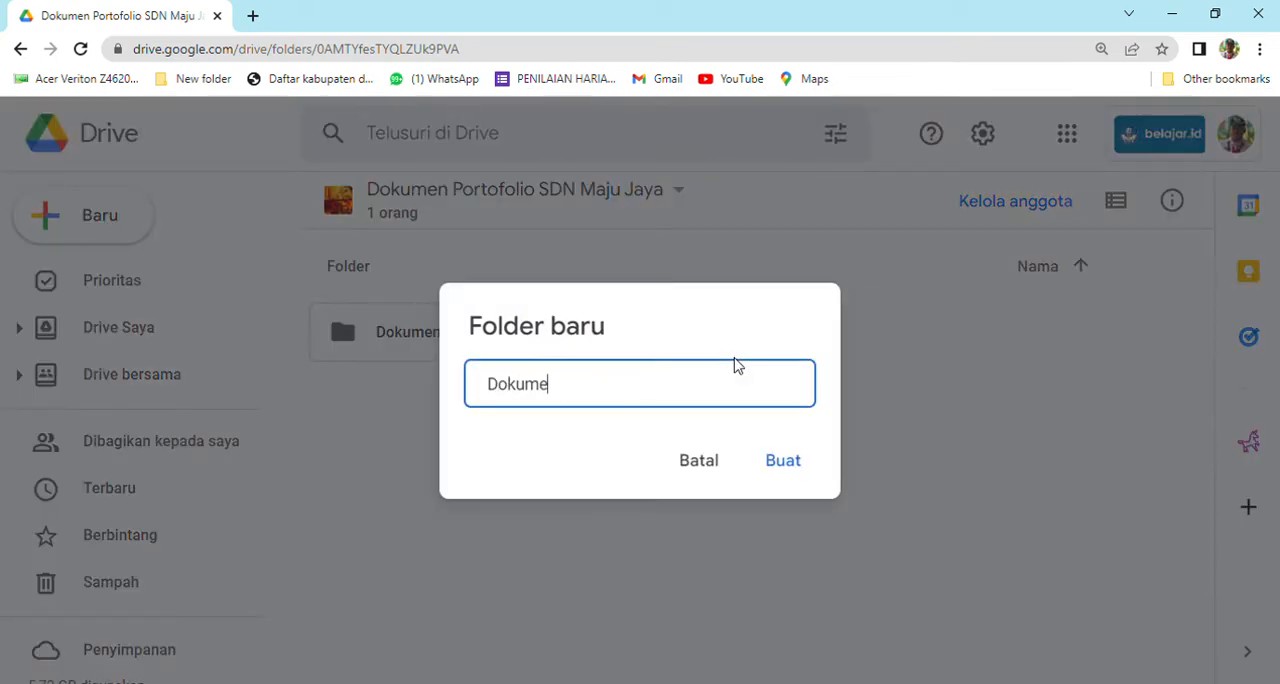
{"action": "type", "text": "n Guru"}
{"action": "left_click", "coordinate": [777, 469]}
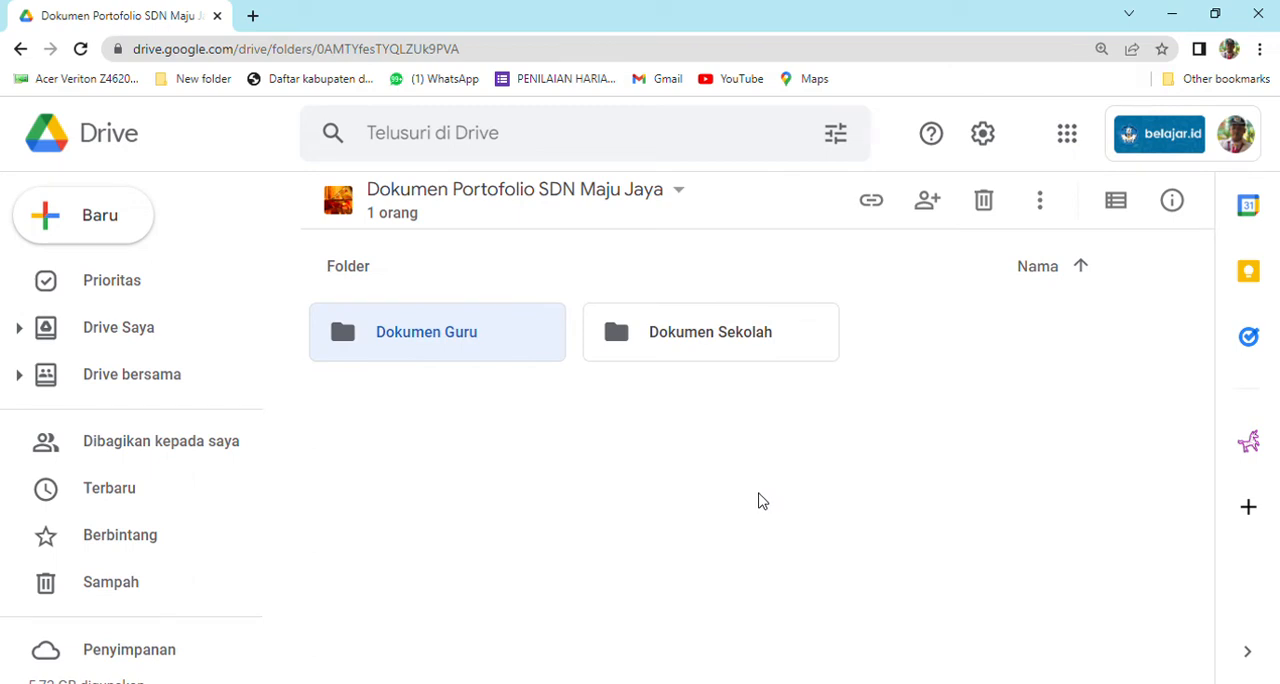
Create a folder named "Dokumen Siswa" in the Dokumen Portofolio SDN Maju Jaya shared drive.
{"action": "right_click", "coordinate": [721, 505]}
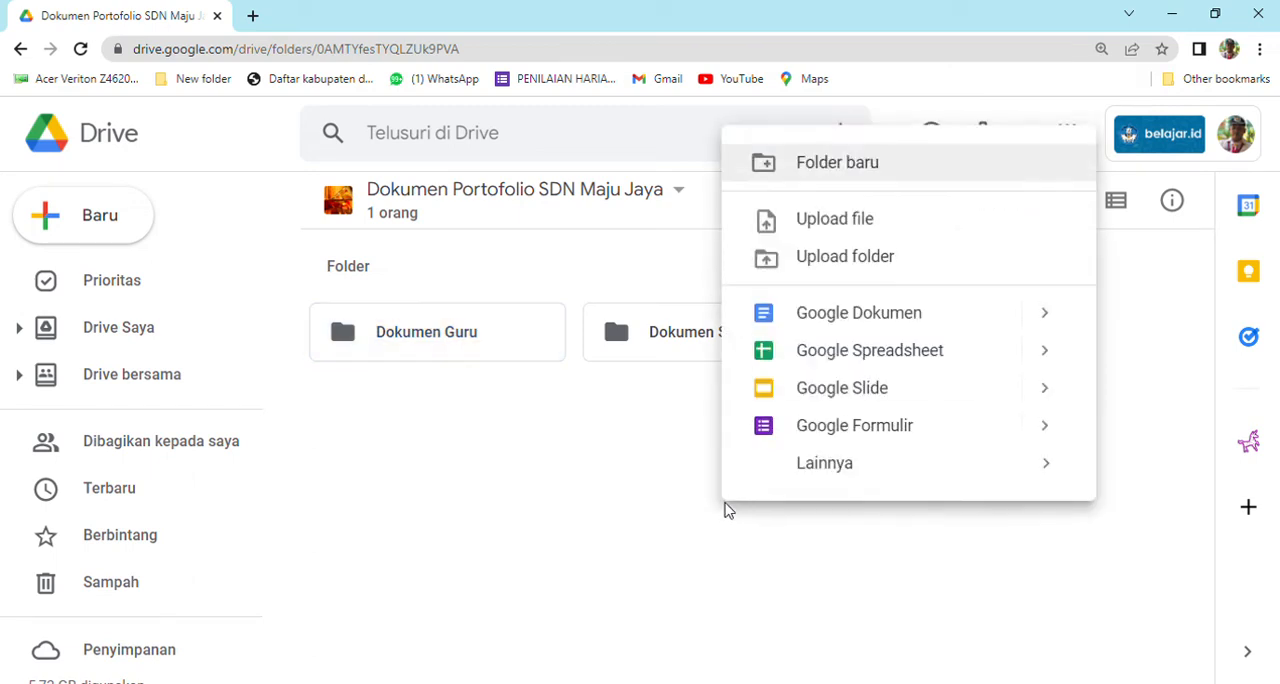
{"action": "left_click", "coordinate": [807, 262]}
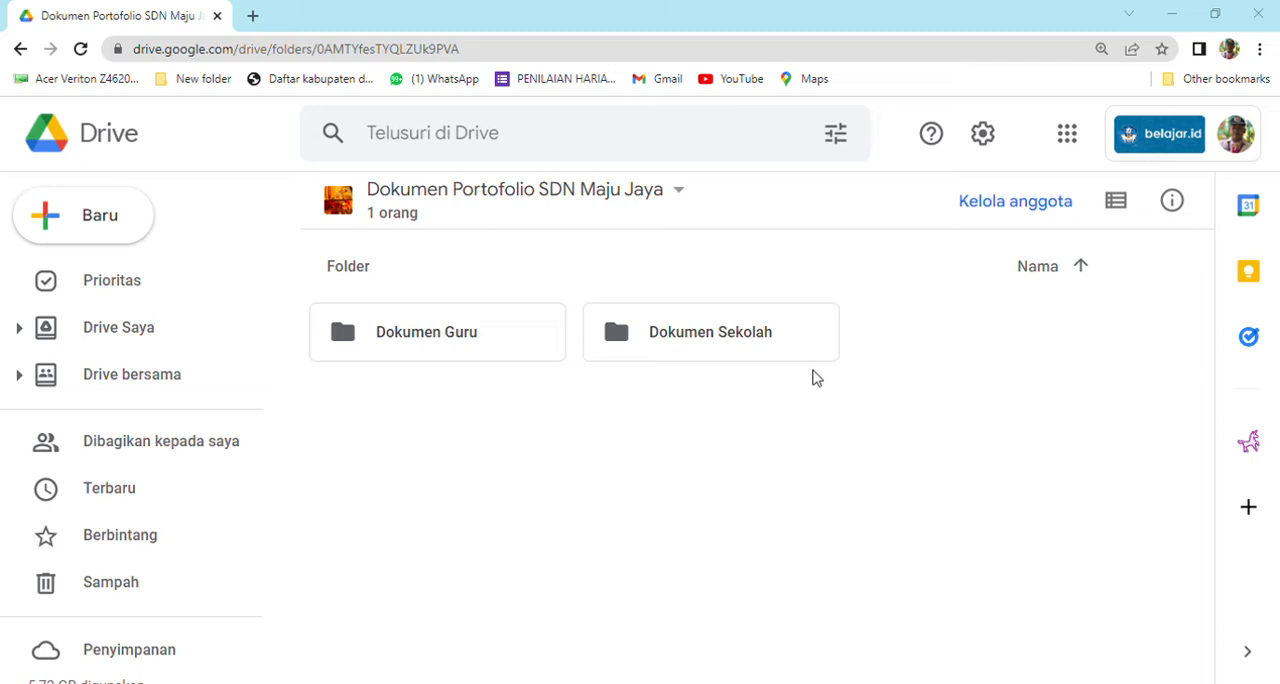
{"action": "right_click", "coordinate": [752, 438]}
{"action": "left_click", "coordinate": [830, 350]}
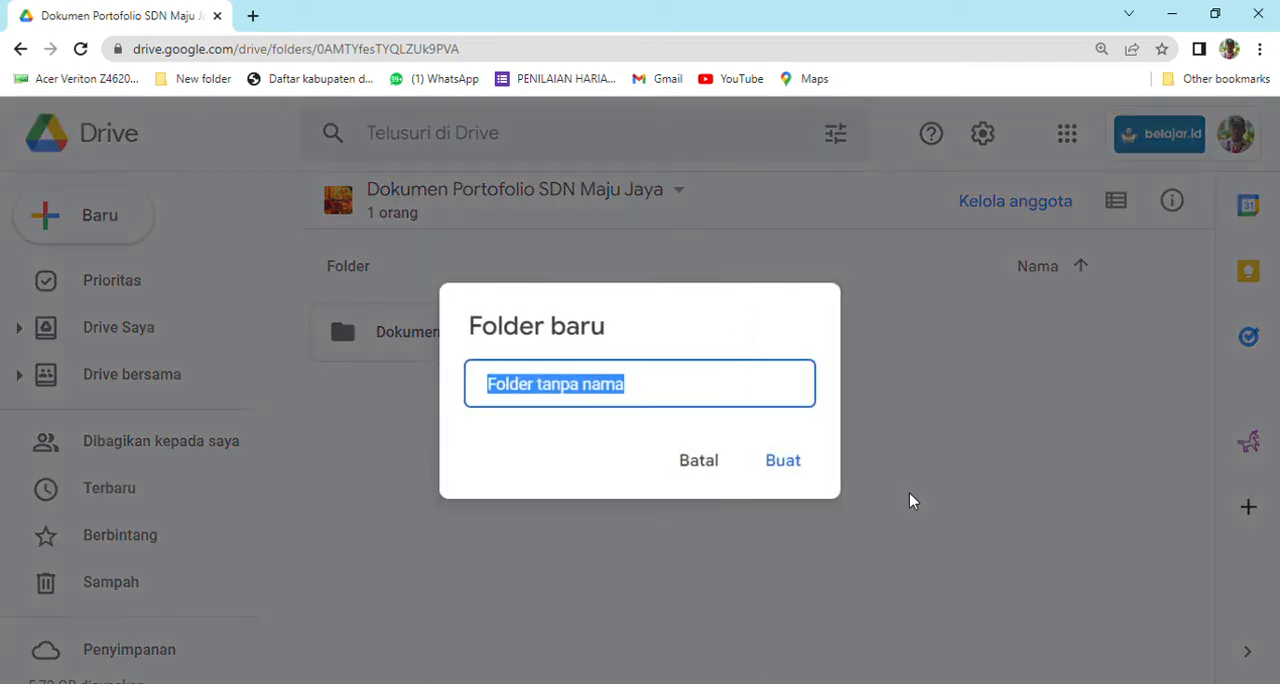
{"action": "type", "text": "Dokume"}
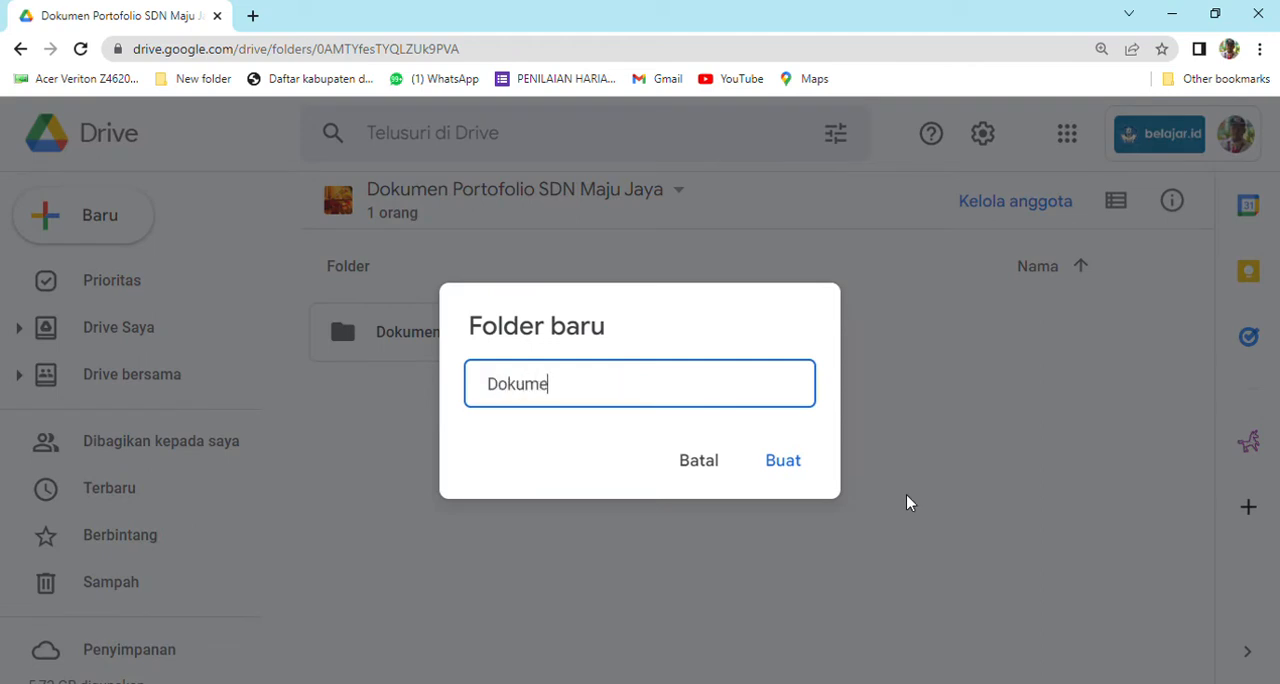
{"action": "type", "text": "n Siswa"}
{"action": "left_click", "coordinate": [810, 465]}
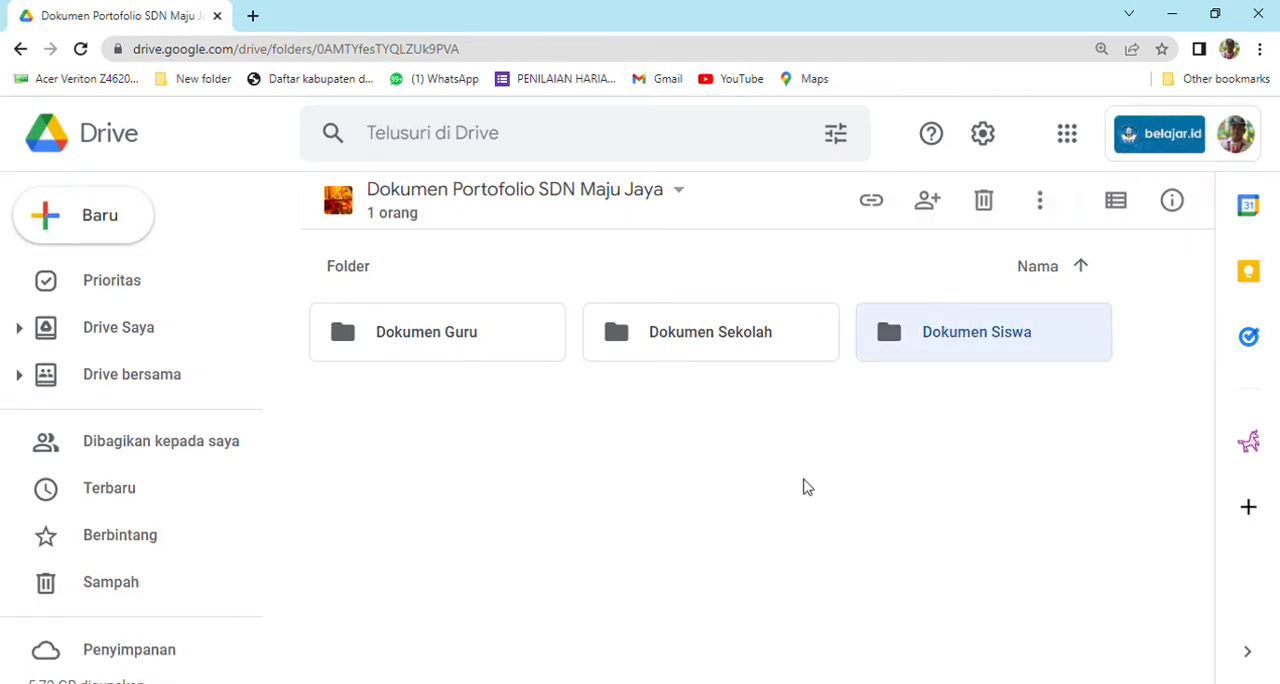
{"action": "left_click", "coordinate": [806, 487]}
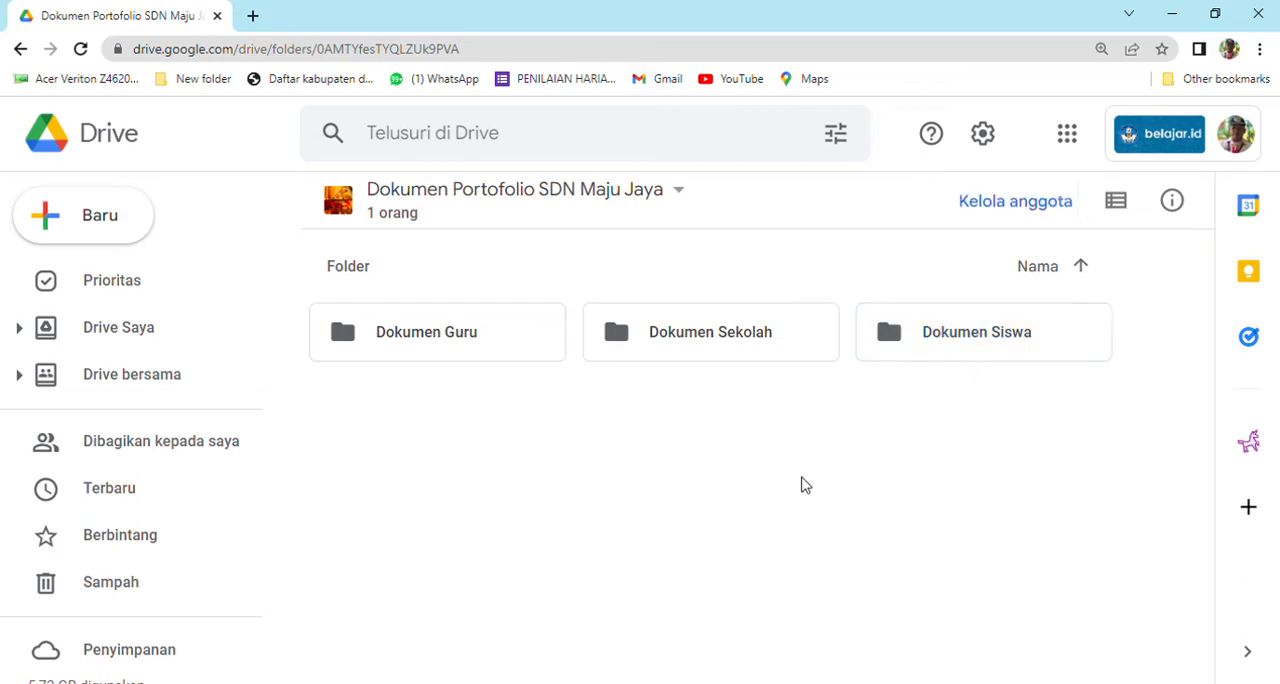
Open the Dokumen Guru folder and create a subfolder named after the first teacher.
{"action": "double_click", "coordinate": [462, 348]}
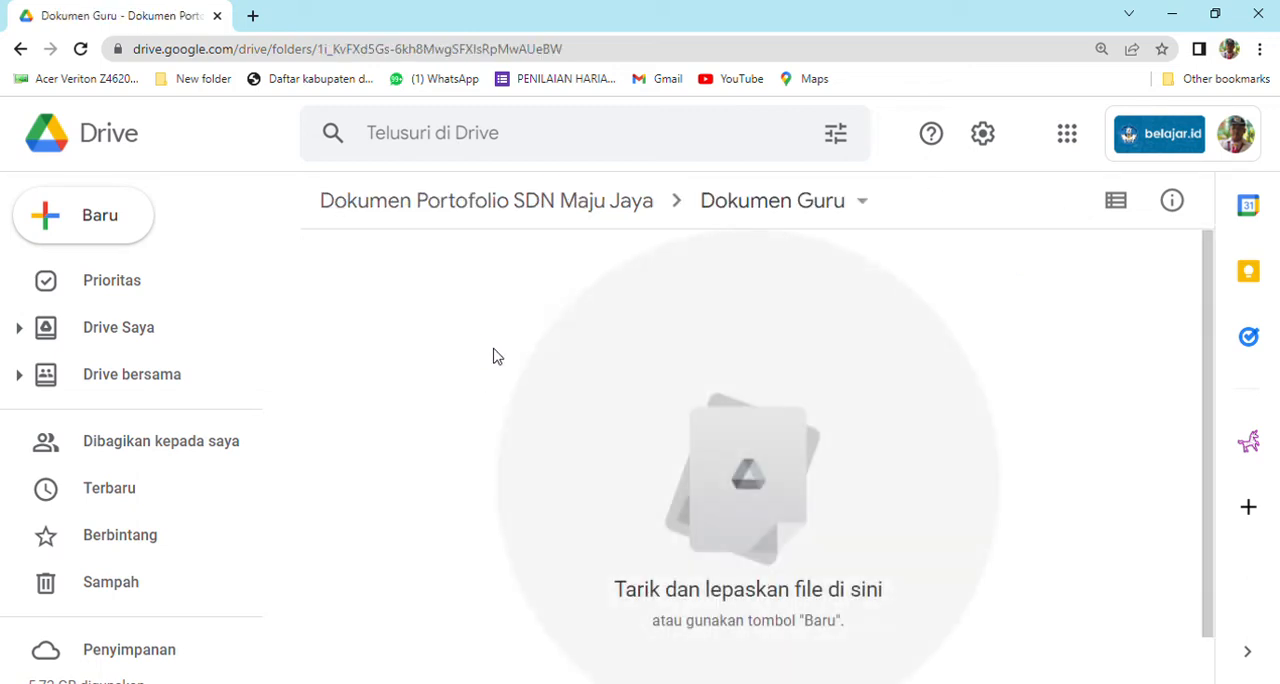
{"action": "right_click", "coordinate": [493, 356]}
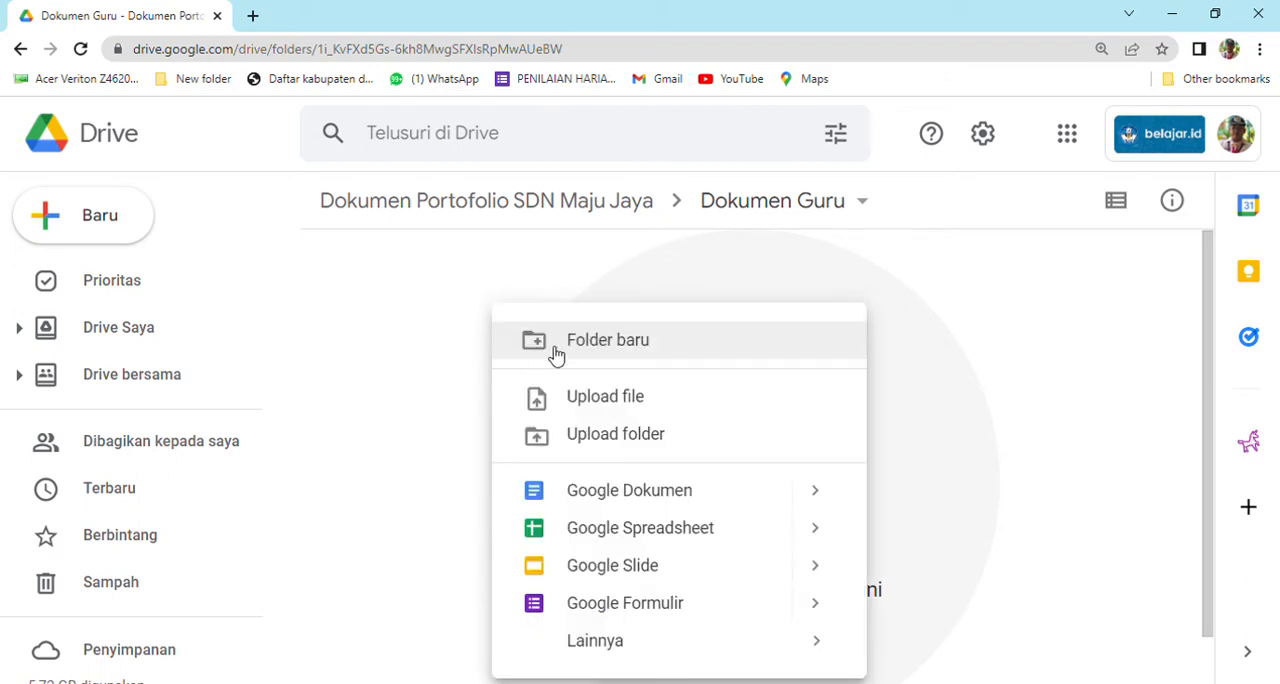
{"action": "left_click", "coordinate": [552, 354]}
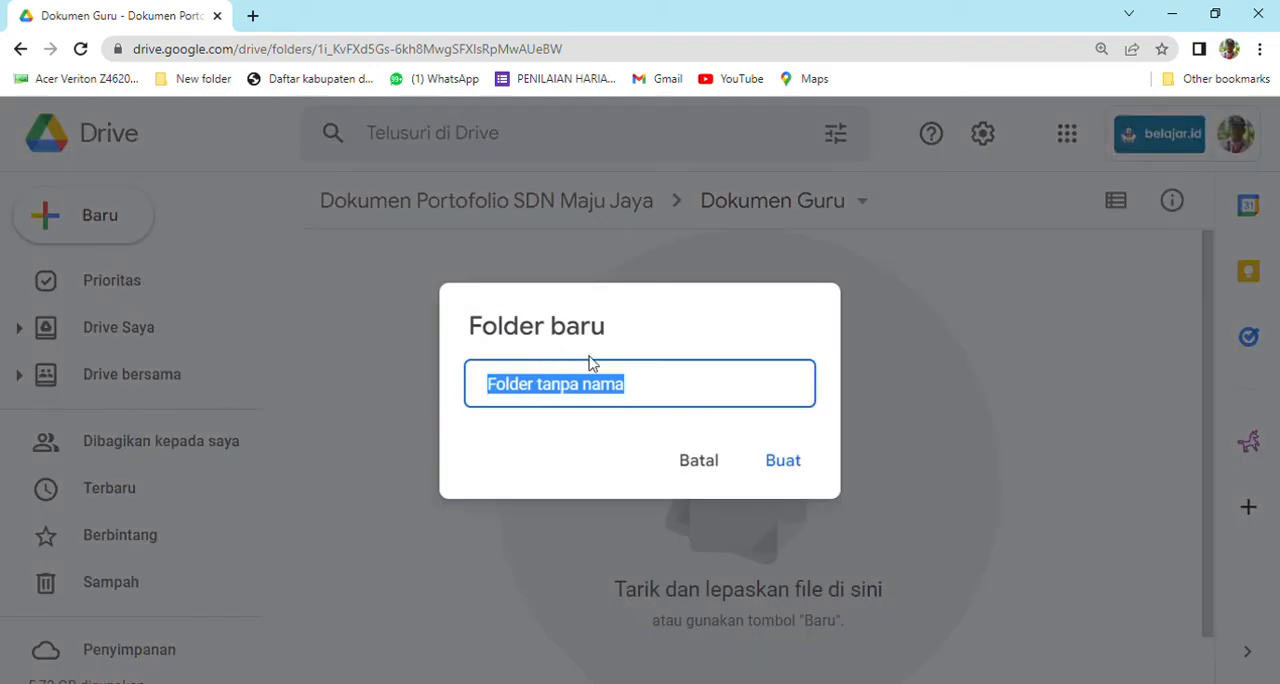
{"action": "type", "text": "Ali"}
{"action": "left_click", "coordinate": [781, 461]}
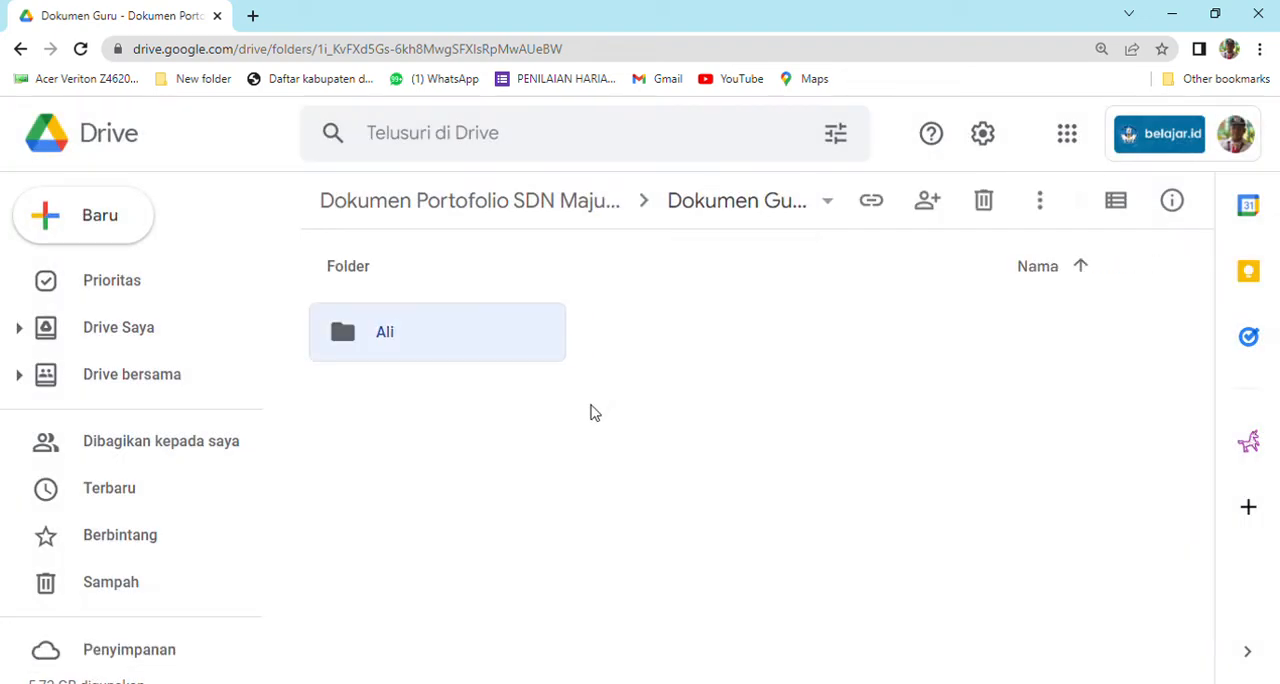
Create a subfolder named after the second teacher in the Dokumen Guru folder.
{"action": "right_click", "coordinate": [591, 424]}
{"action": "left_click", "coordinate": [670, 352]}
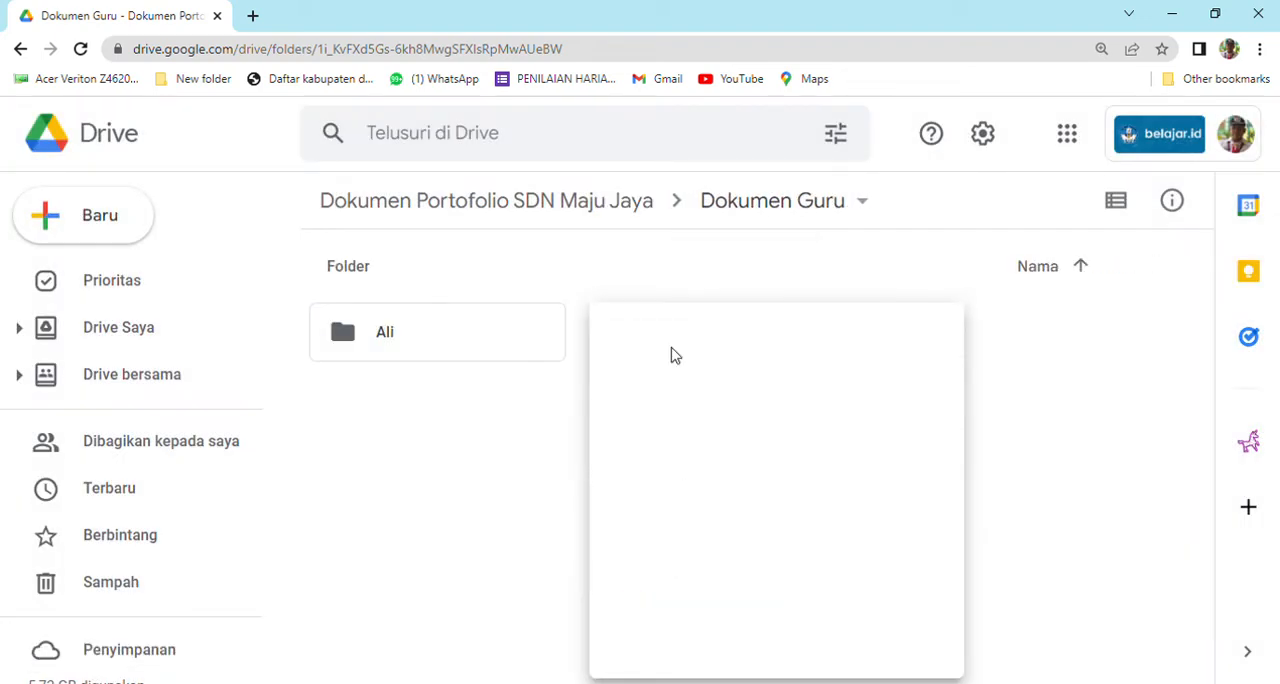
{"action": "type", "text": "Ani"}
{"action": "left_click", "coordinate": [770, 460]}
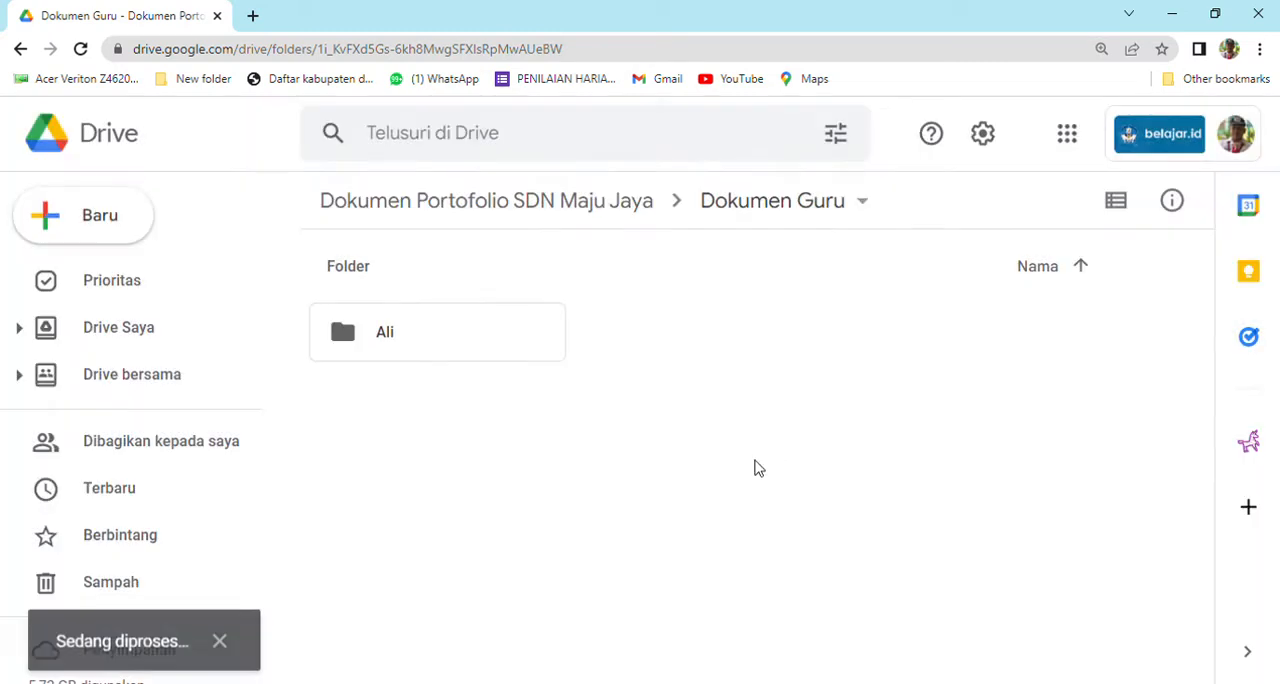
Create a subfolder named after the third teacher in the Dokumen Guru folder.
{"action": "right_click", "coordinate": [671, 510]}
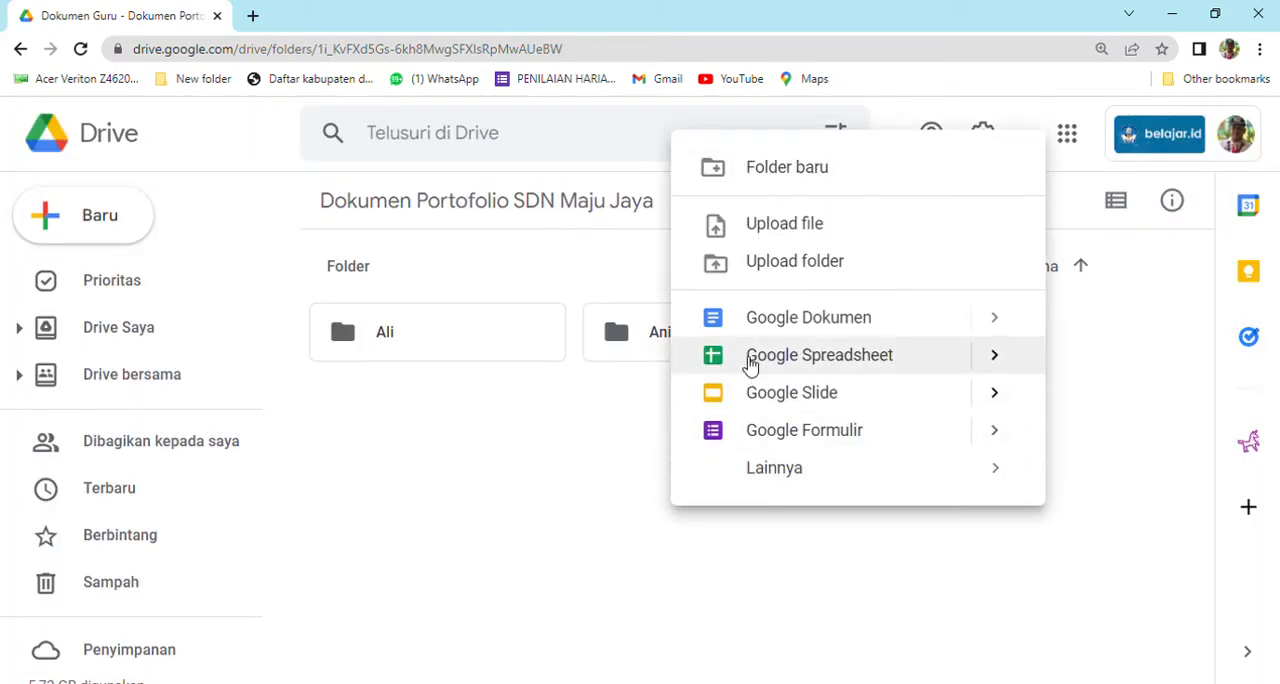
{"action": "left_click", "coordinate": [763, 169]}
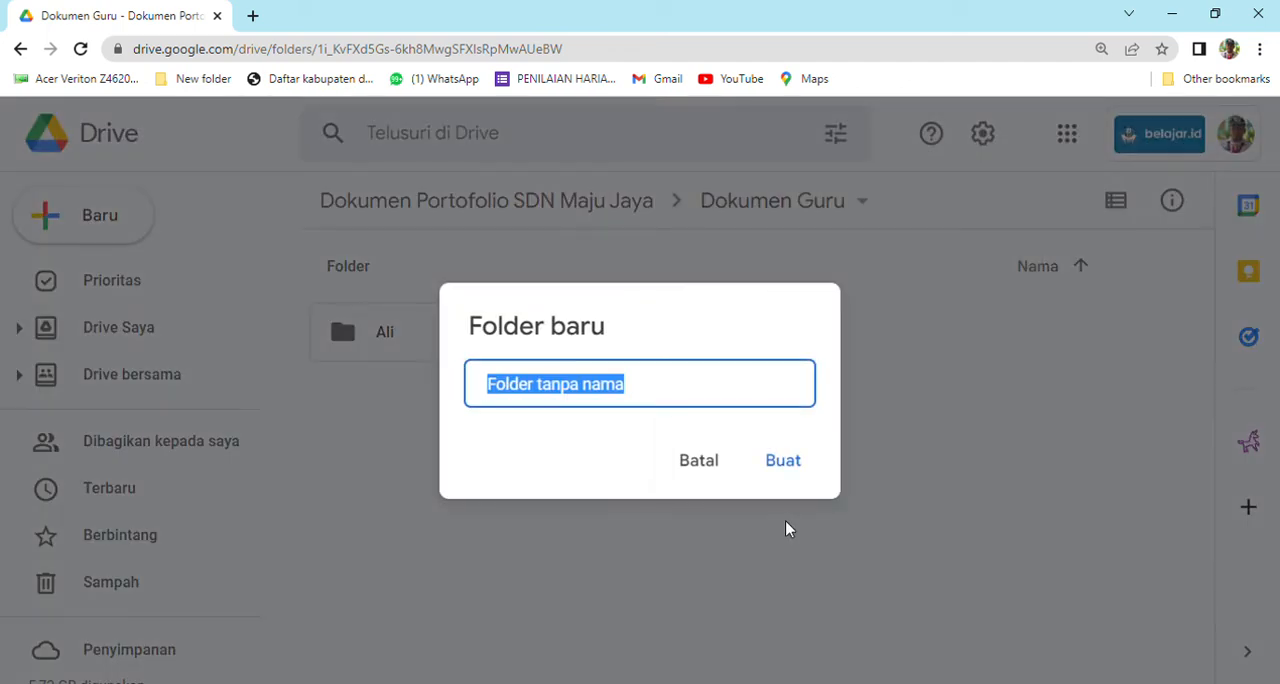
{"action": "type", "text": "Anton"}
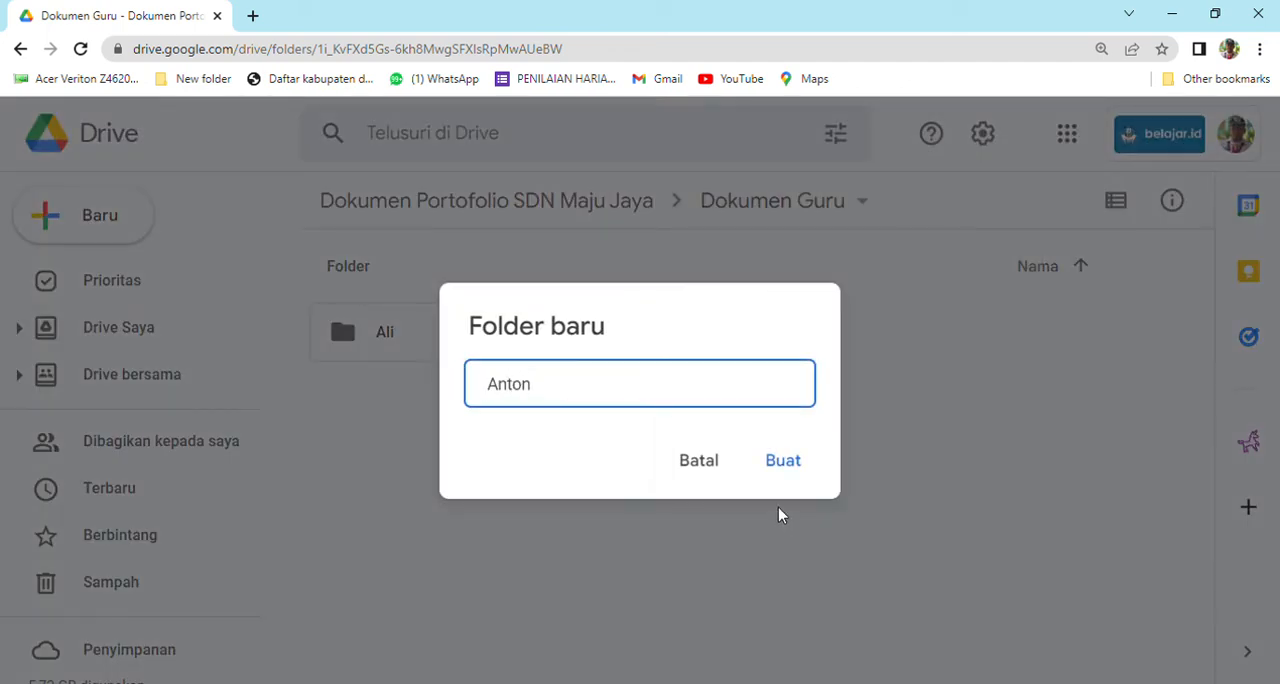
{"action": "left_click", "coordinate": [783, 465]}
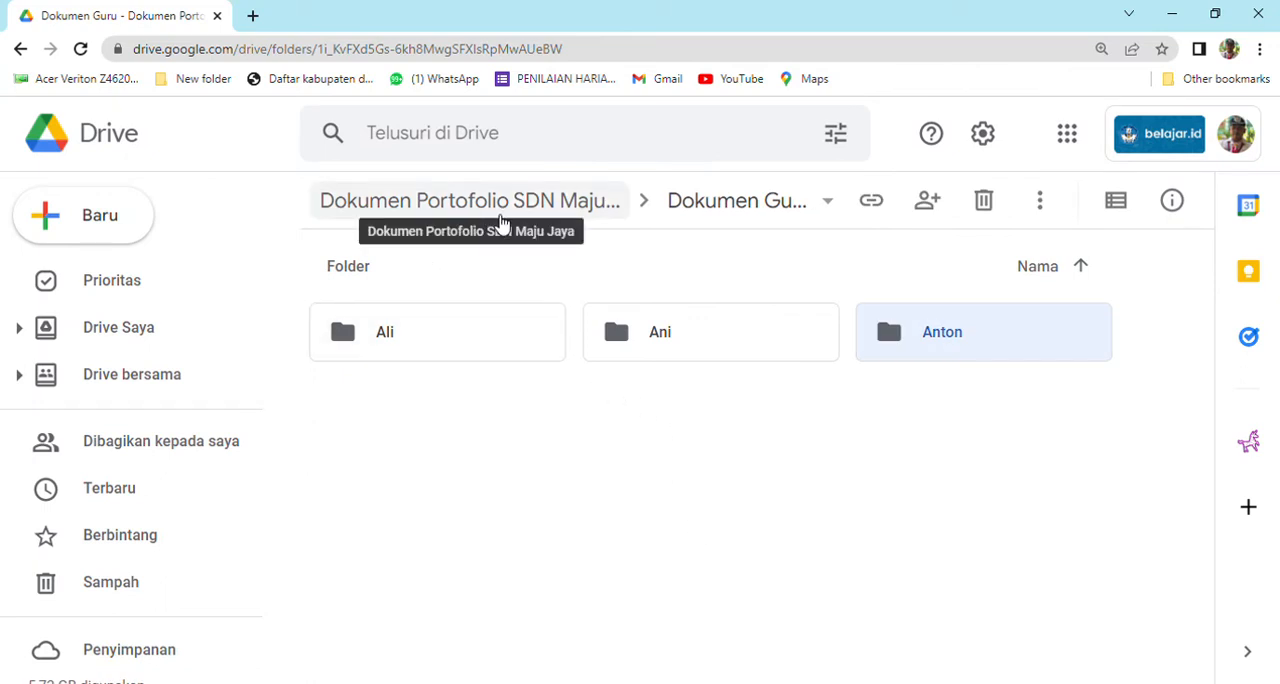
{"action": "left_click", "coordinate": [840, 209]}
{"action": "left_click", "coordinate": [522, 440]}
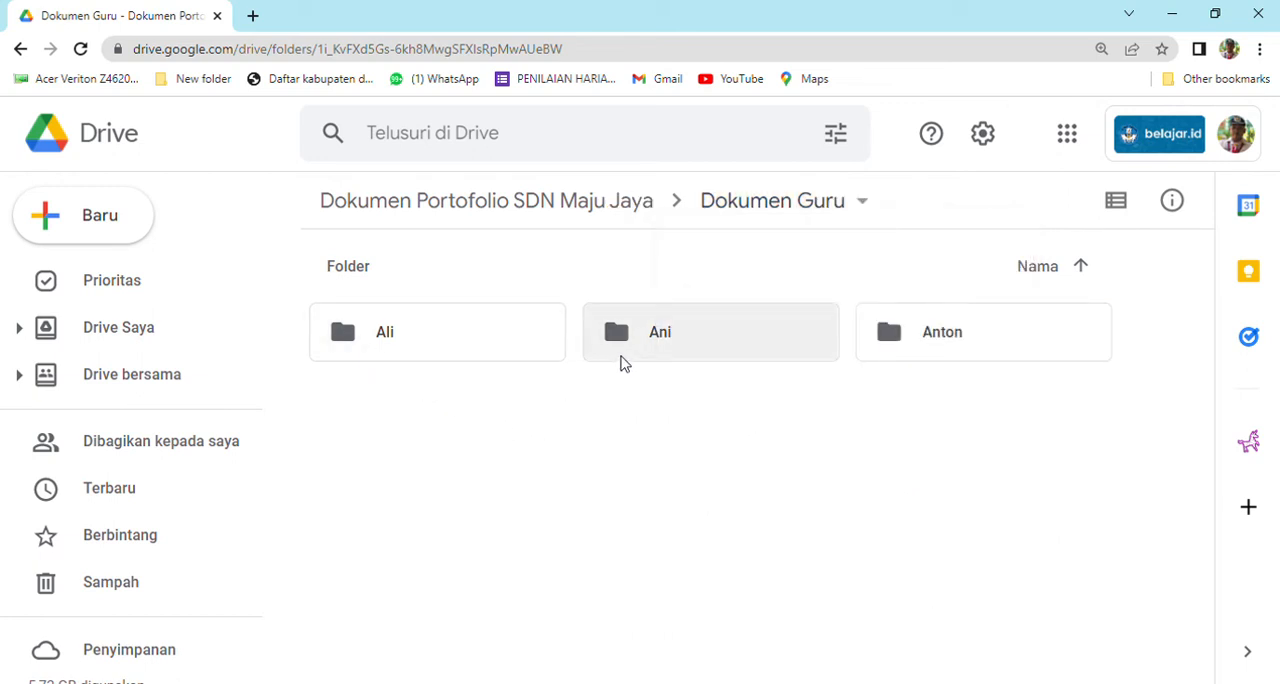
Look inside the first teacher's folder and return to the top level of the shared drive.
{"action": "double_click", "coordinate": [480, 345]}
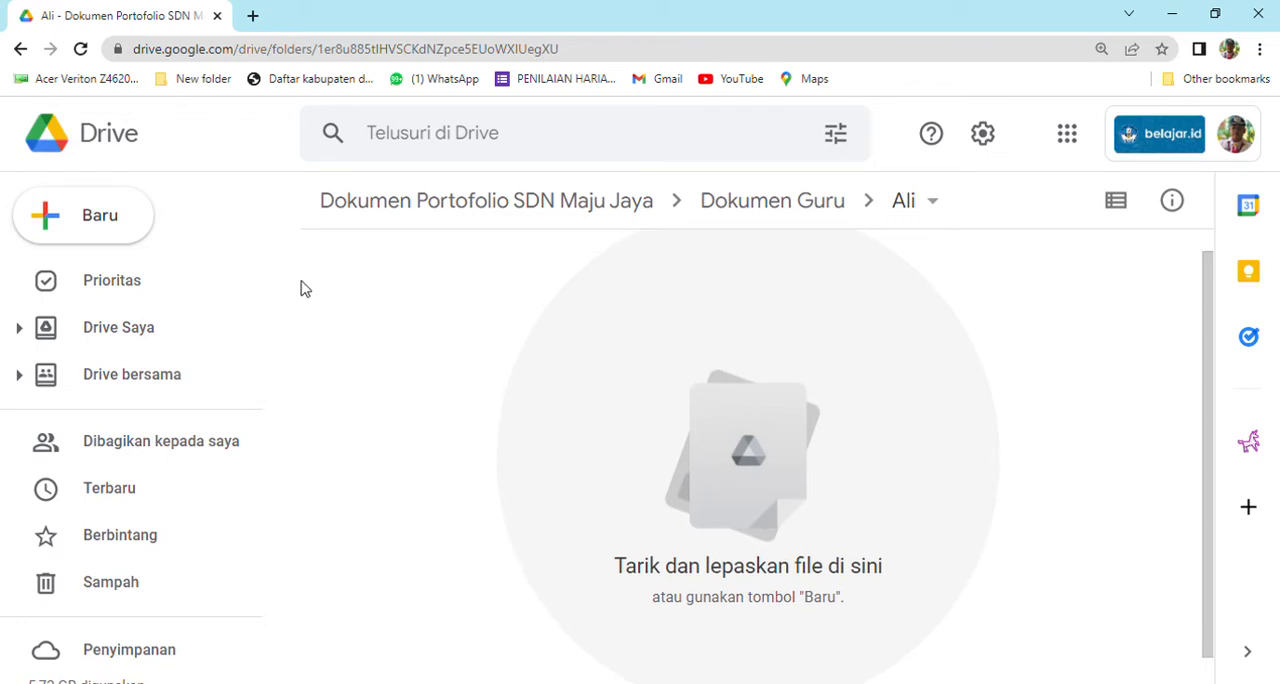
{"action": "left_click", "coordinate": [20, 49]}
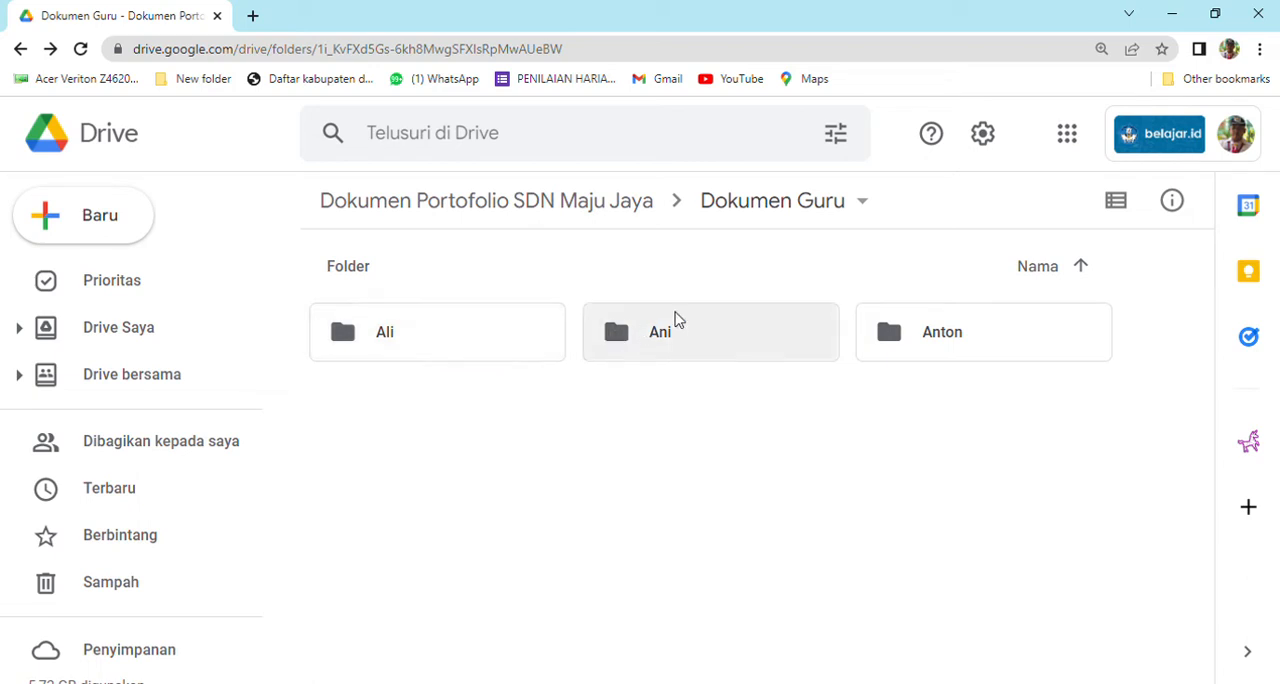
{"action": "left_click", "coordinate": [20, 50]}
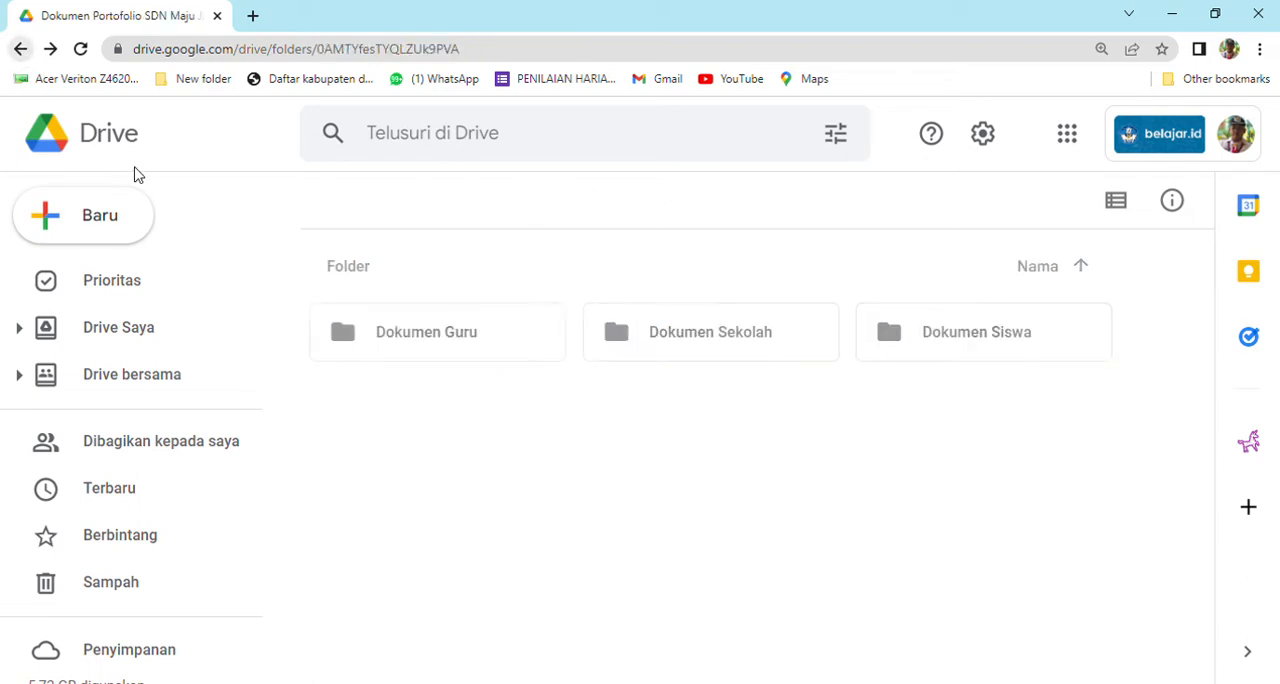
Open the Dokumen Sekolah folder and create a subfolder named "Akreditasi" in it.
{"action": "double_click", "coordinate": [667, 356]}
{"action": "right_click", "coordinate": [532, 354]}
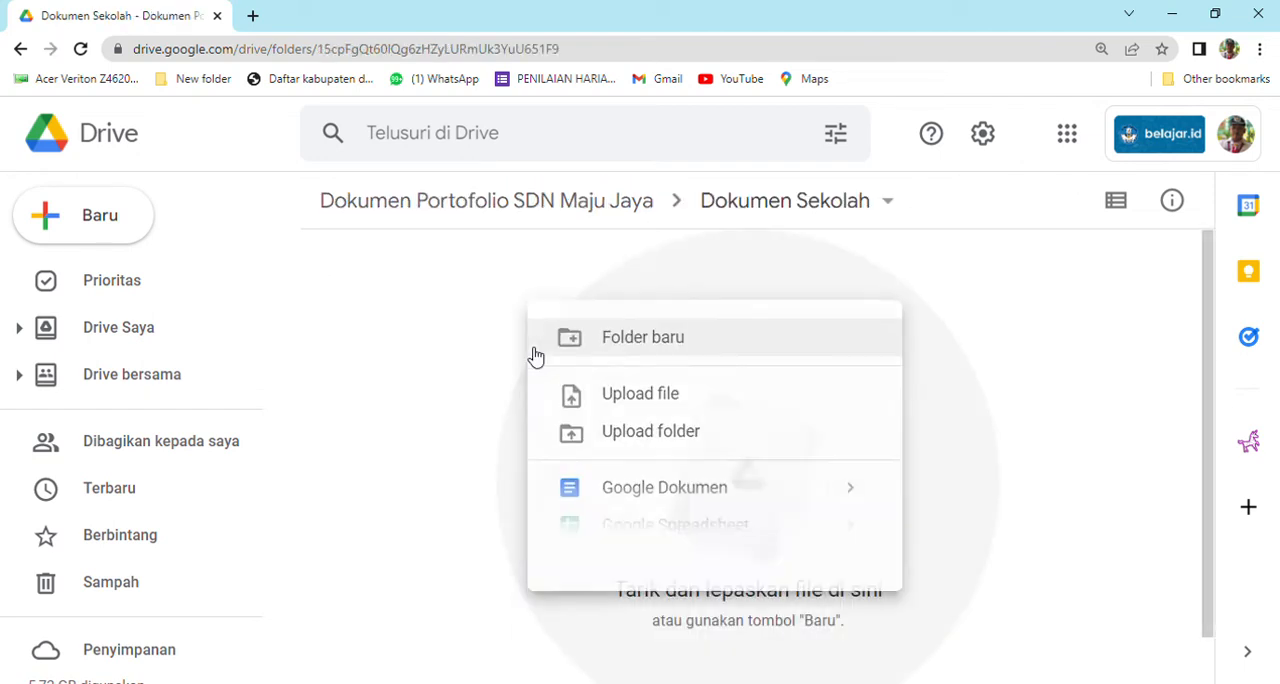
{"action": "left_click", "coordinate": [615, 347]}
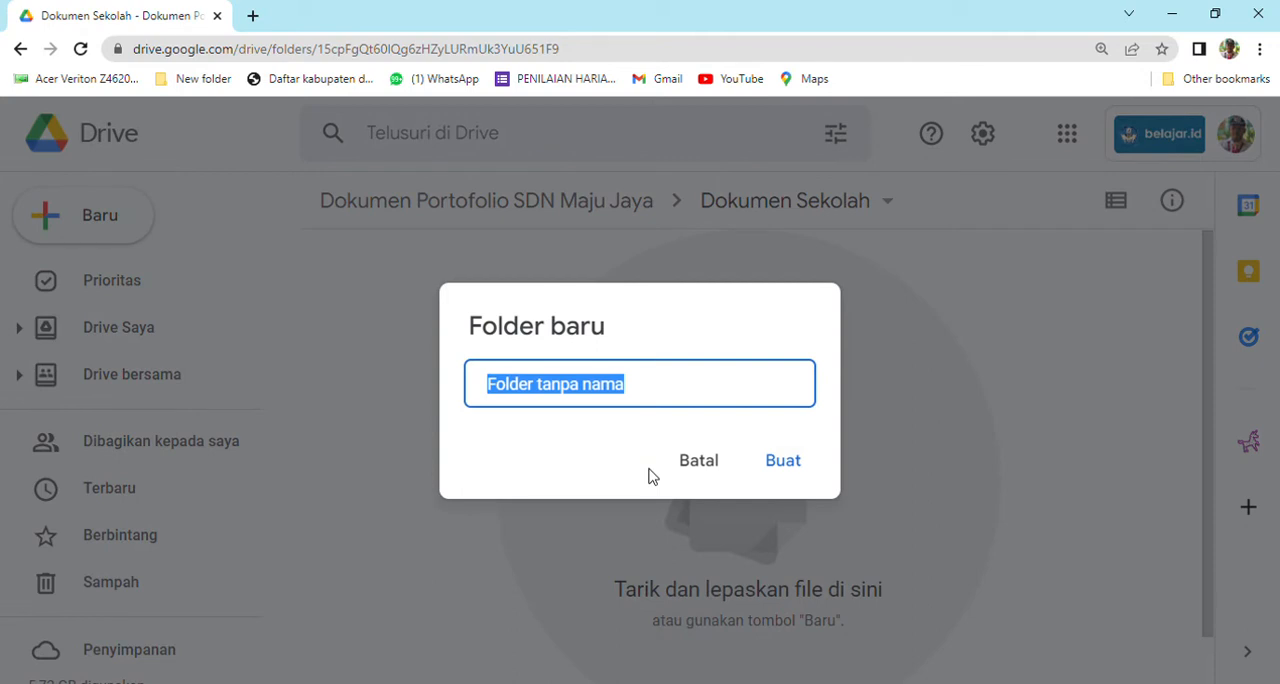
{"action": "type", "text": "Akre"}
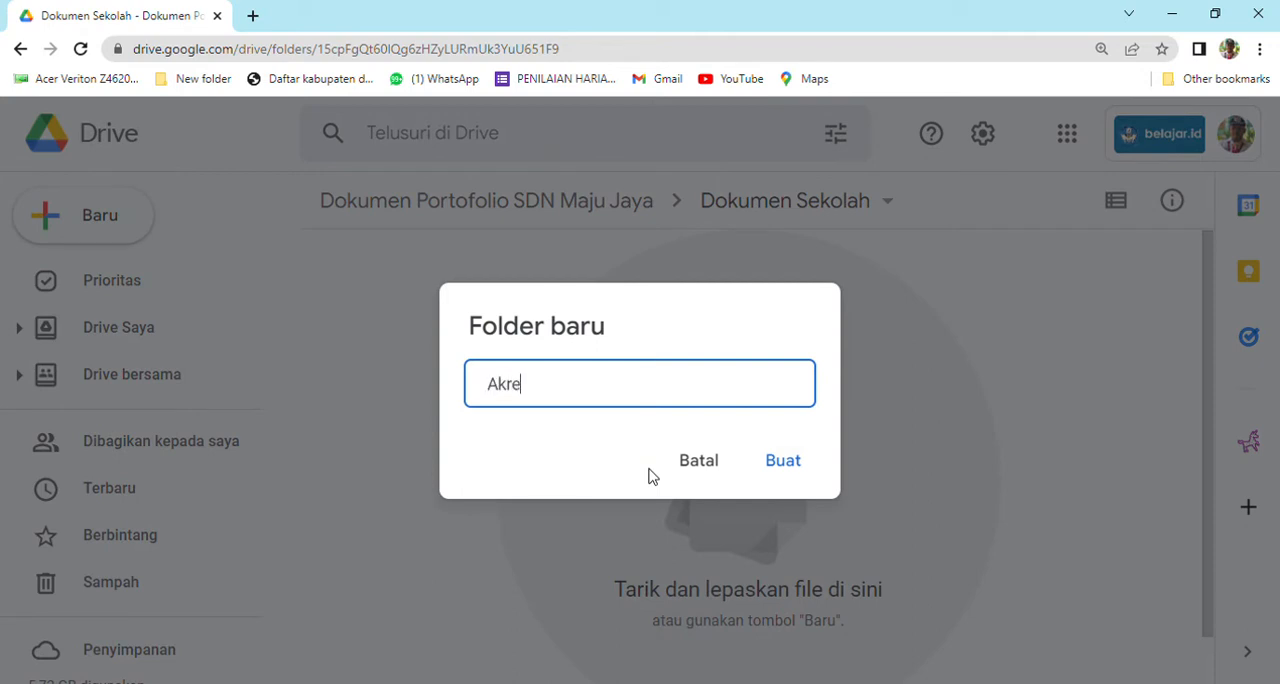
{"action": "type", "text": "ditasi"}
{"action": "left_click", "coordinate": [765, 466]}
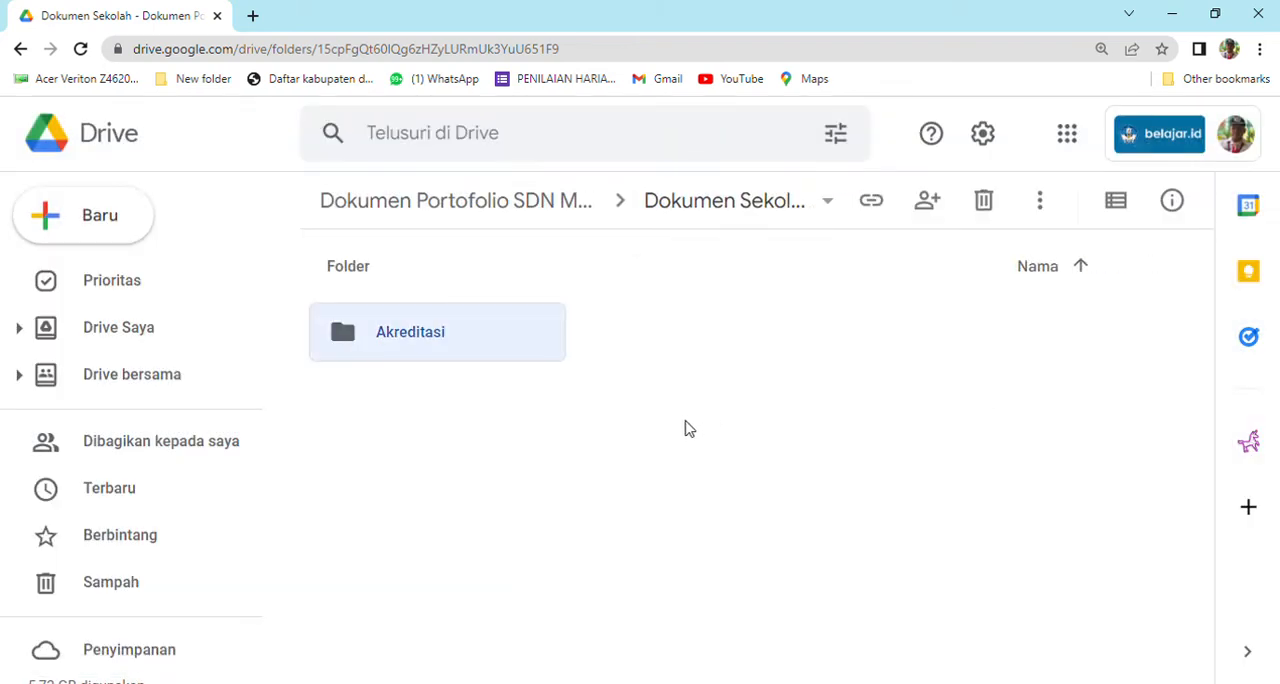
Create a subfolder named "Kegiatan Ekstrakurikuler" in the Dokumen Sekolah folder.
{"action": "left_click", "coordinate": [629, 452]}
{"action": "right_click", "coordinate": [633, 450]}
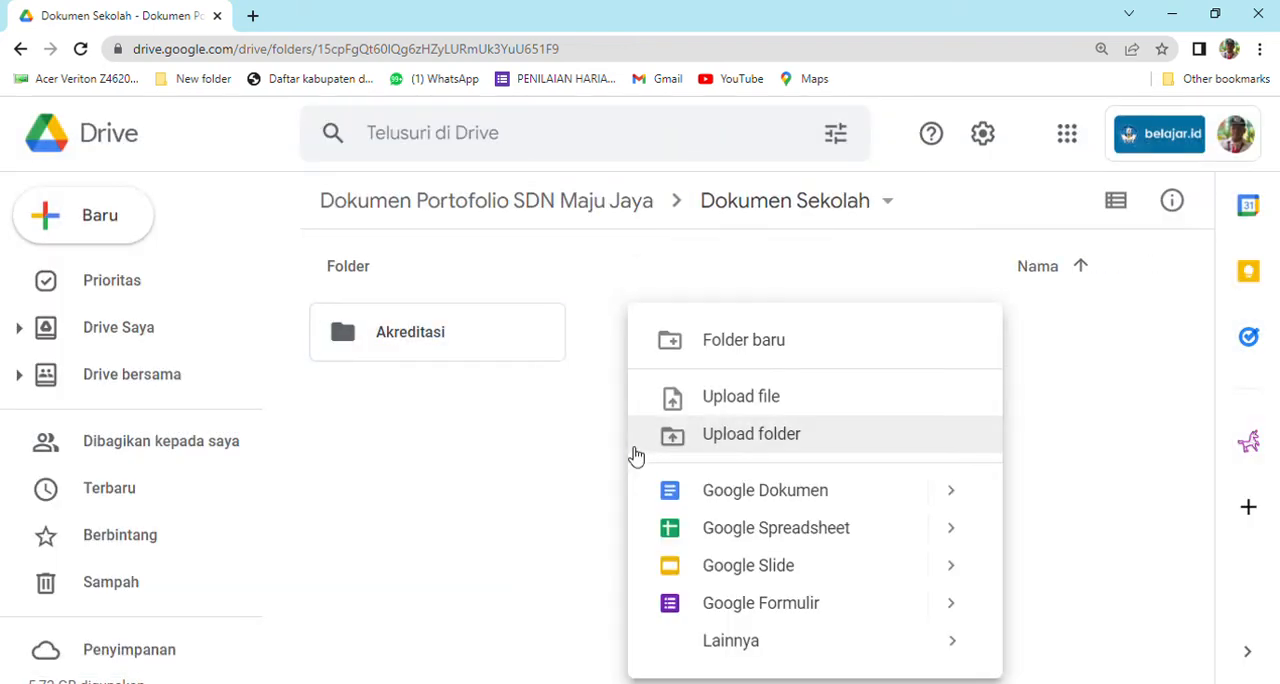
{"action": "left_click", "coordinate": [700, 346]}
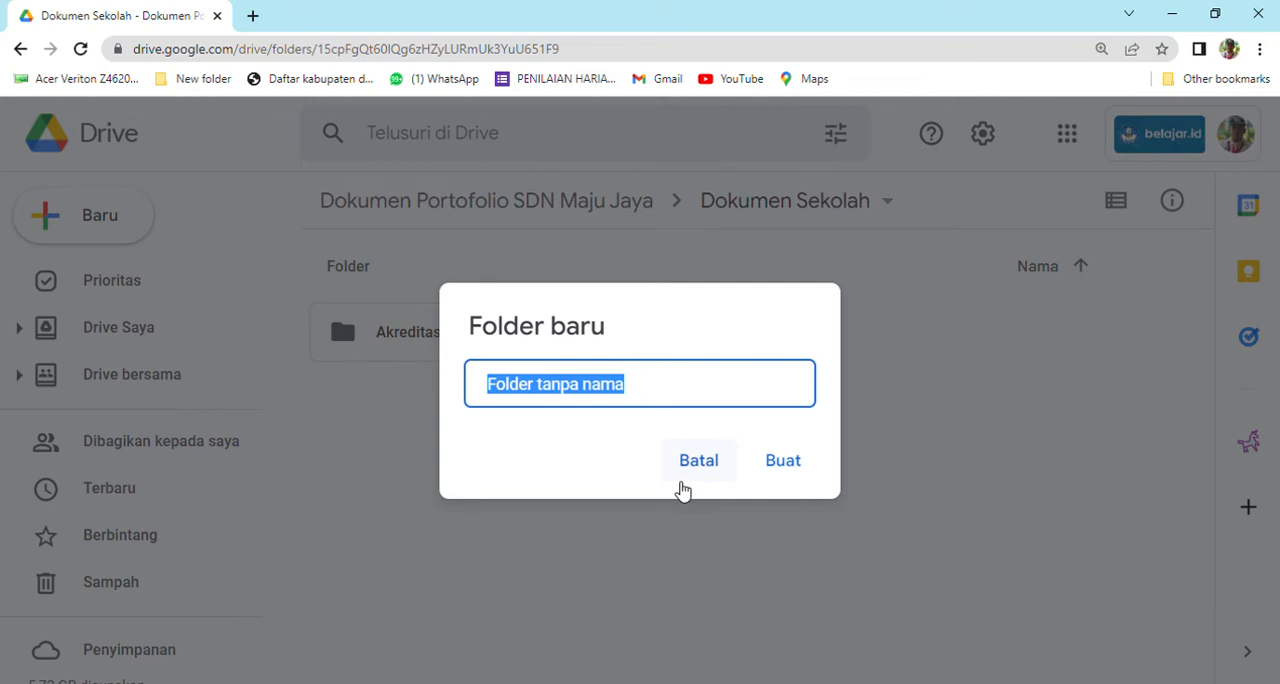
{"action": "type", "text": "Kegiatan Ekstra"}
{"action": "type", "text": "kuy"}
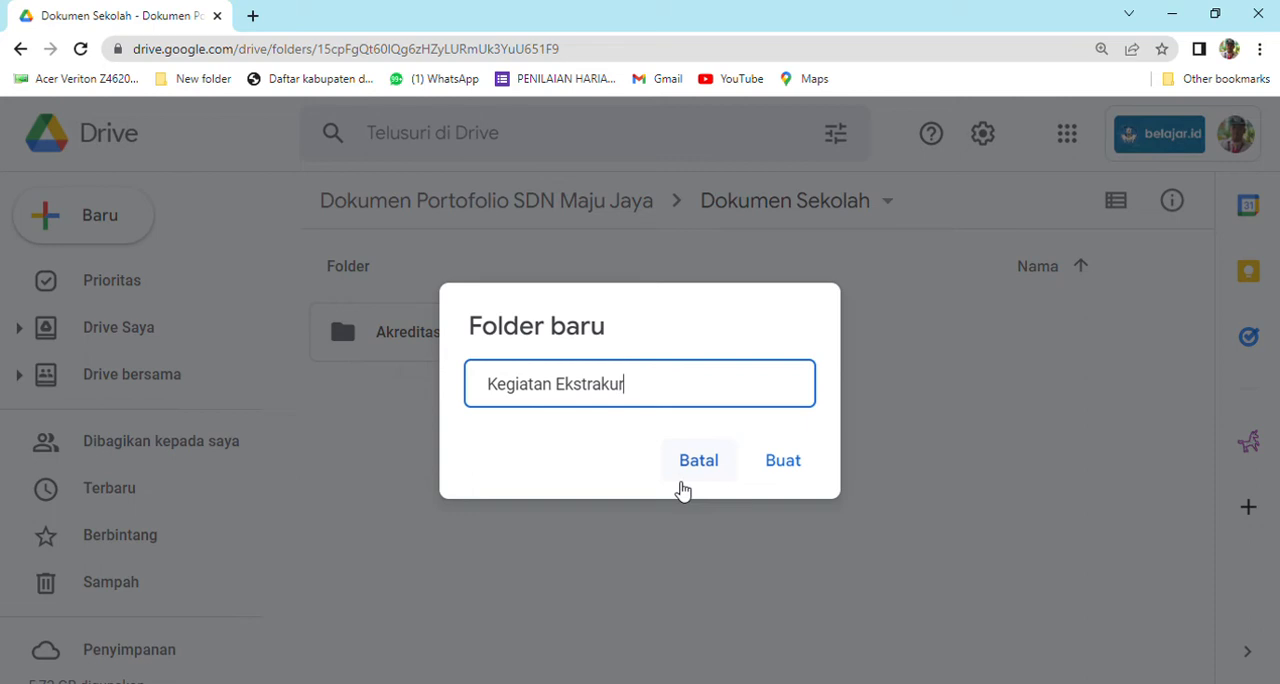
{"action": "type", "text": "rikuler"}
{"action": "left_click", "coordinate": [762, 466]}
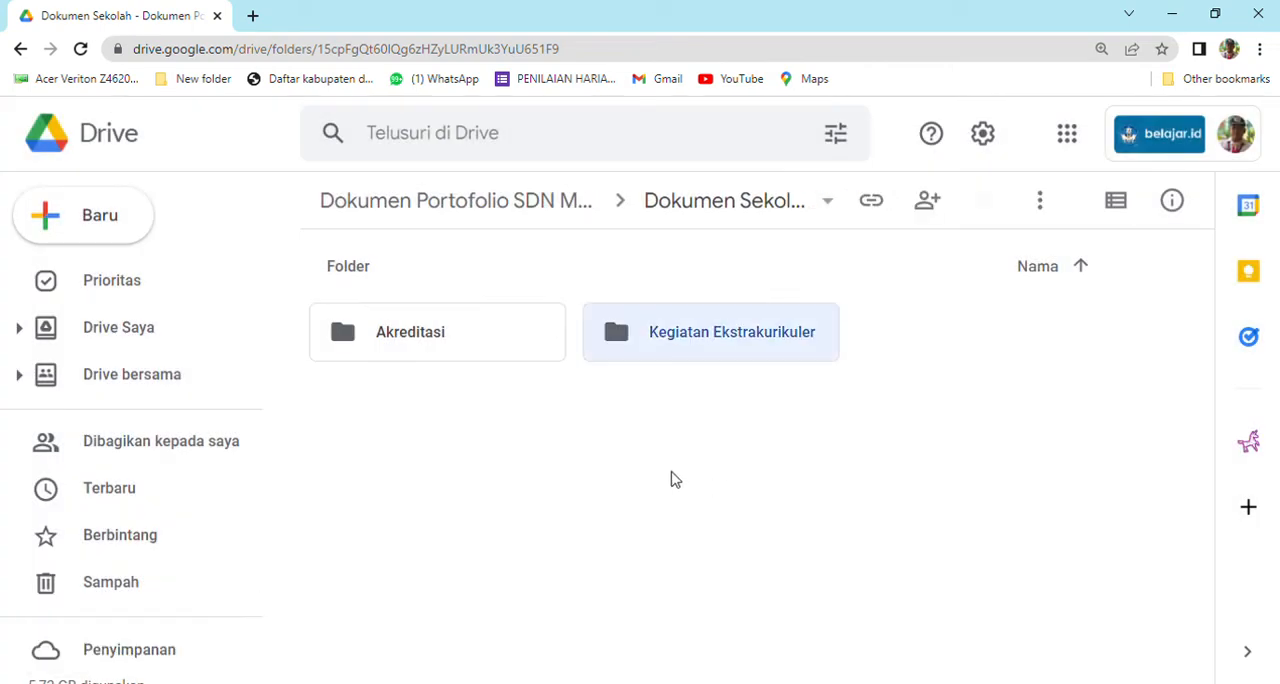
Open the Kegiatan Ekstrakurikuler folder and create a subfolder named "Olahraga" in it.
{"action": "double_click", "coordinate": [703, 346]}
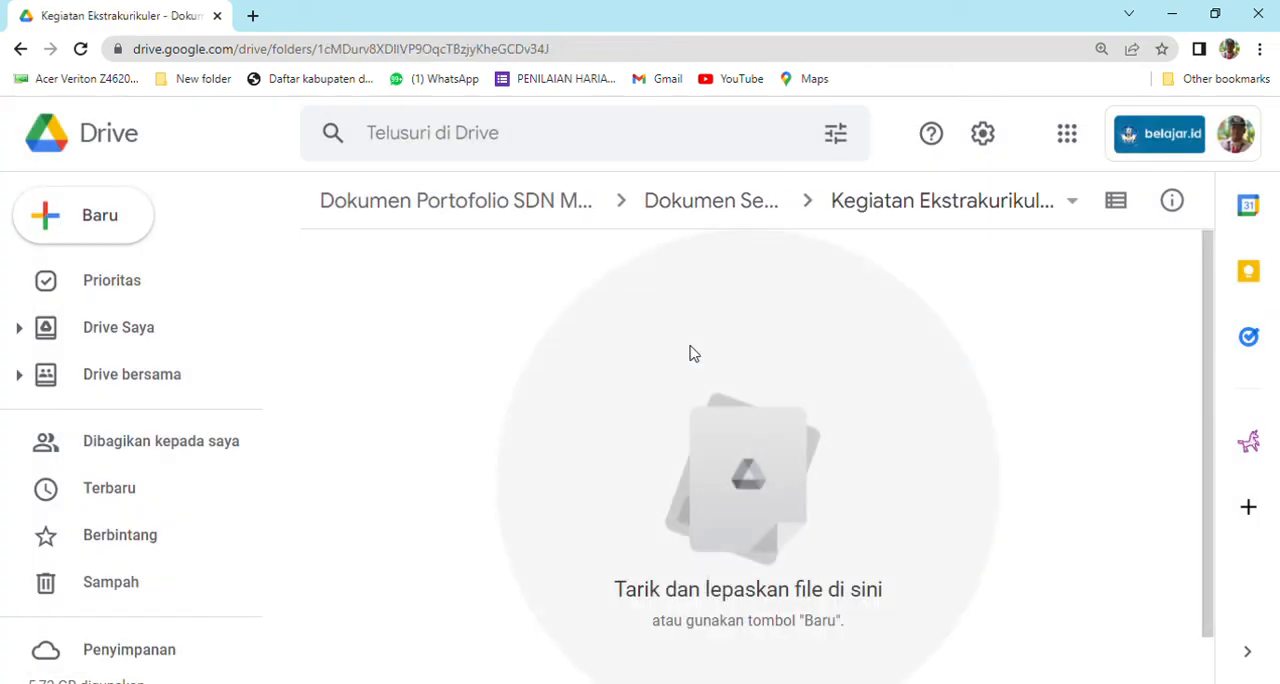
{"action": "right_click", "coordinate": [573, 371]}
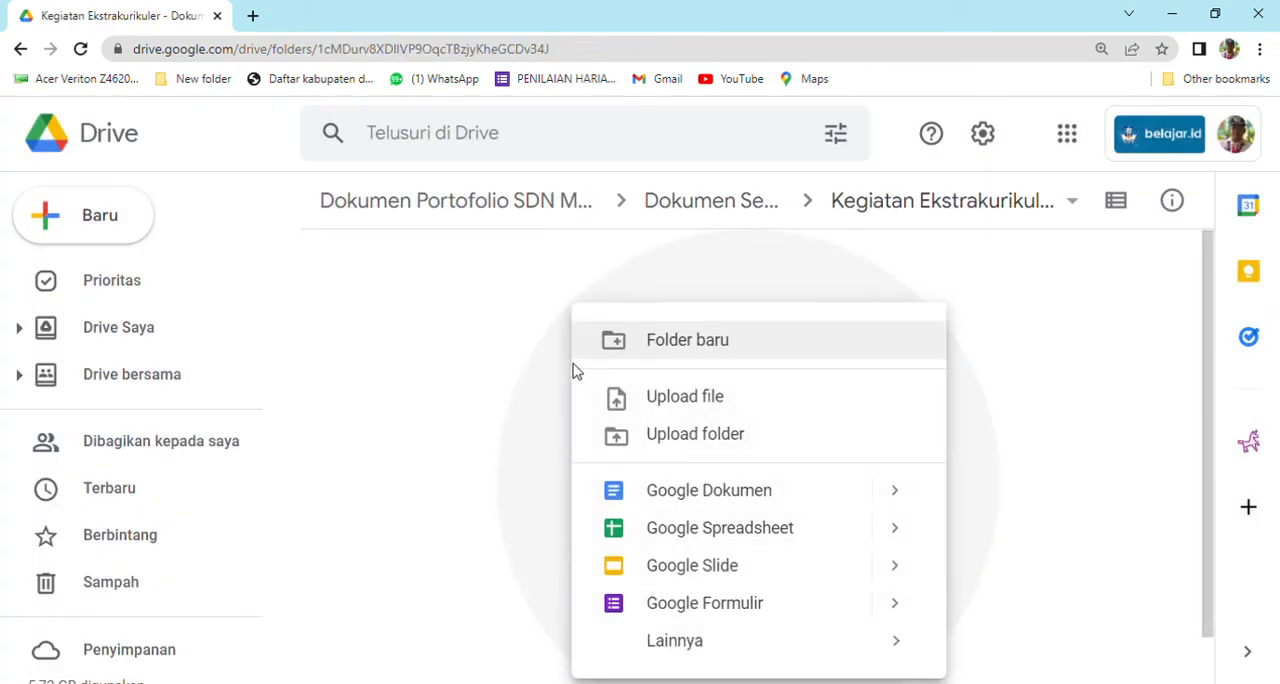
{"action": "left_click", "coordinate": [648, 356]}
{"action": "type", "text": "01ahag"}
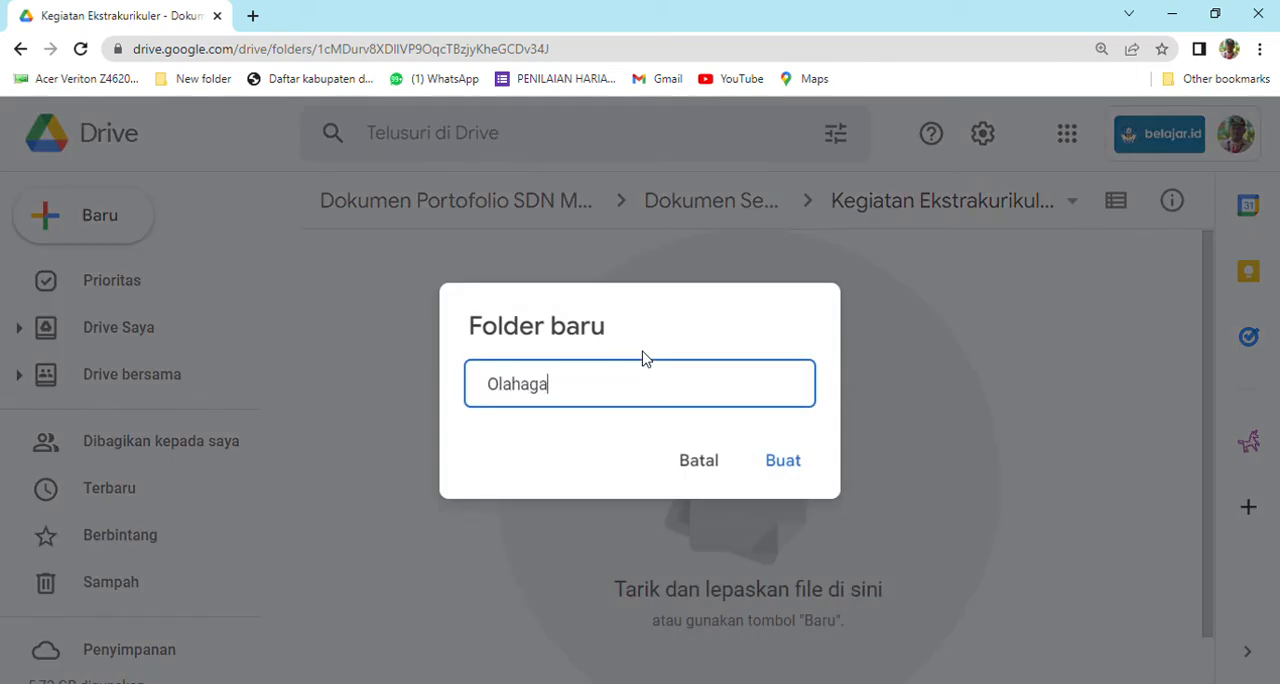
{"action": "key", "text": "BackSpace"}
{"action": "type", "text": "a"}
{"action": "left_click", "coordinate": [812, 462]}
Create another subfolder named "Pramu" alongside Olahraga in the Kegiatan Ekstrakurikuler folder.
{"action": "right_click", "coordinate": [750, 425]}
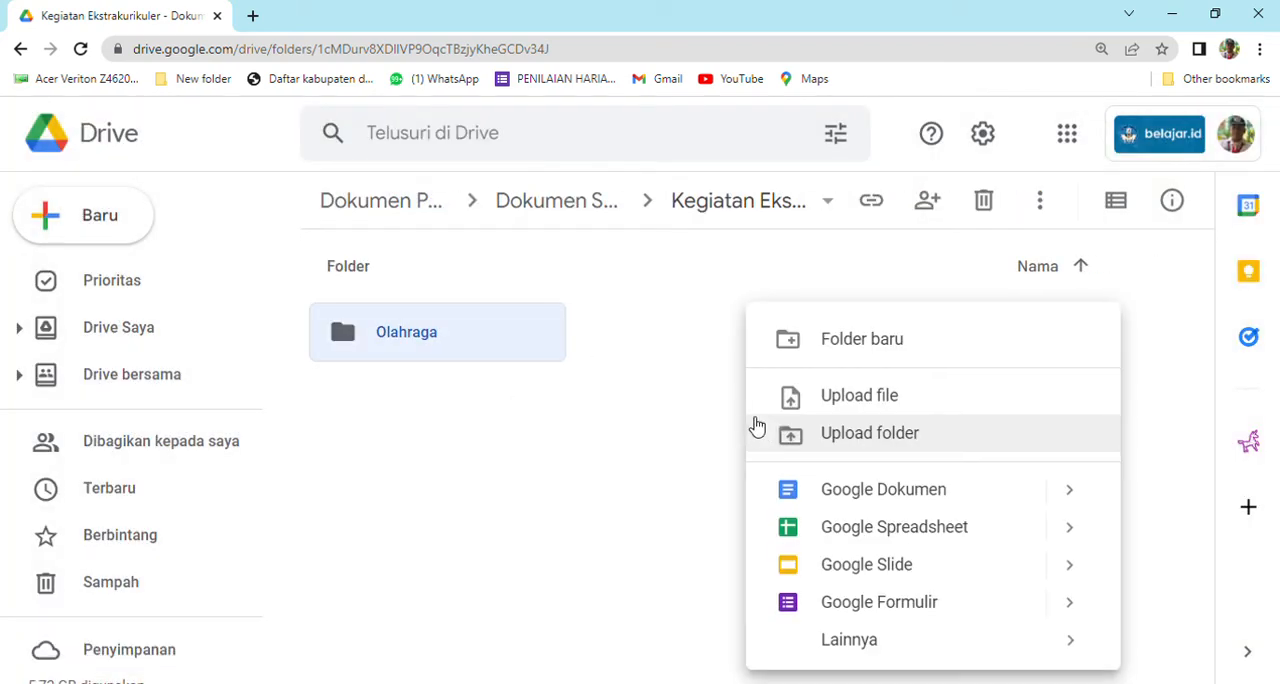
{"action": "left_click", "coordinate": [837, 357]}
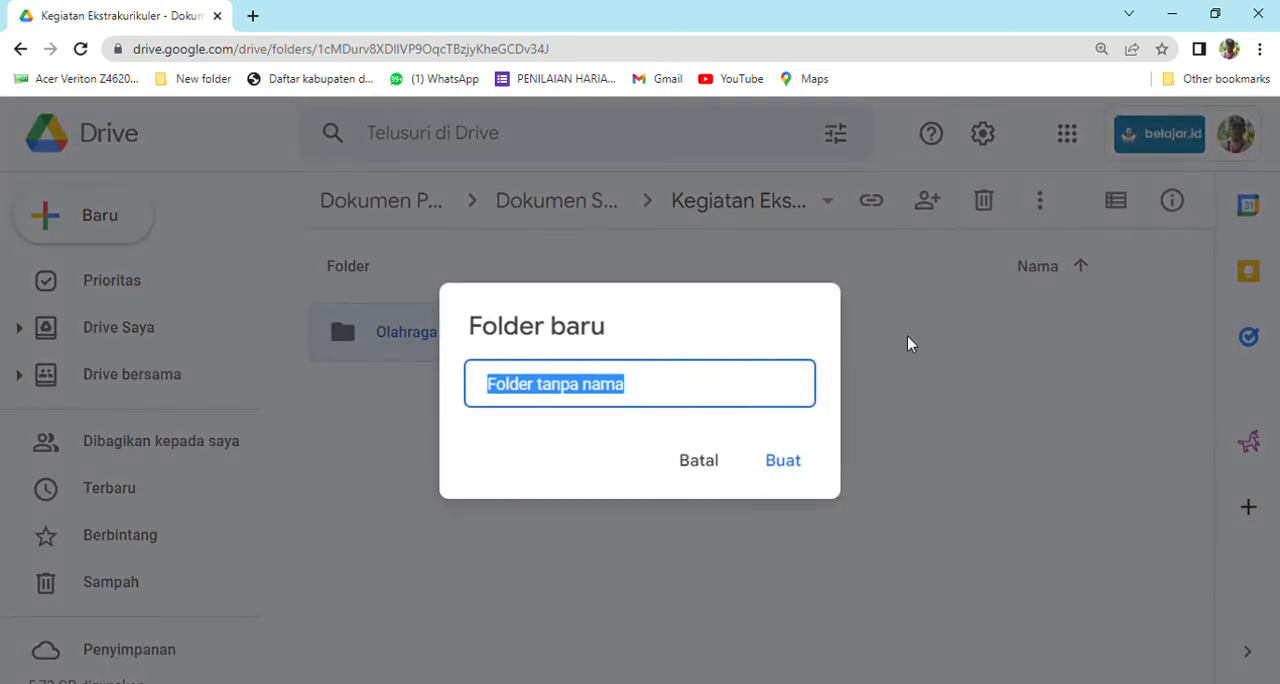
{"action": "type", "text": "Pramuka"}
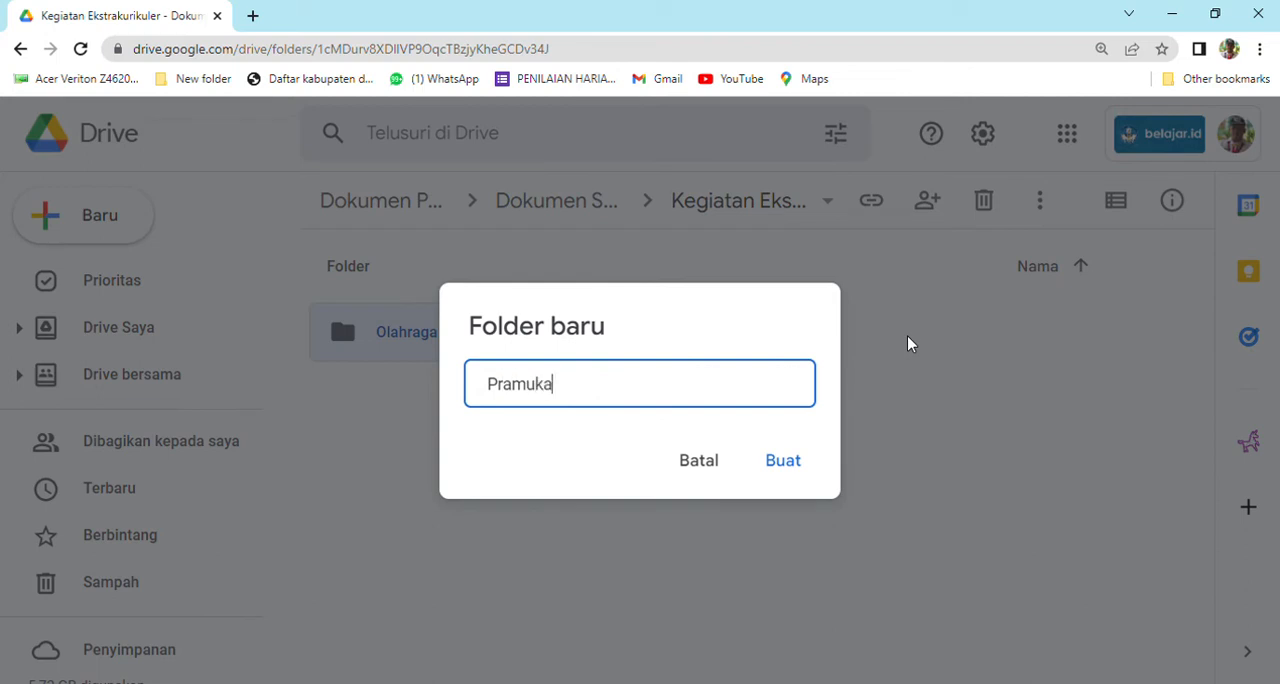
{"action": "left_click", "coordinate": [770, 466]}
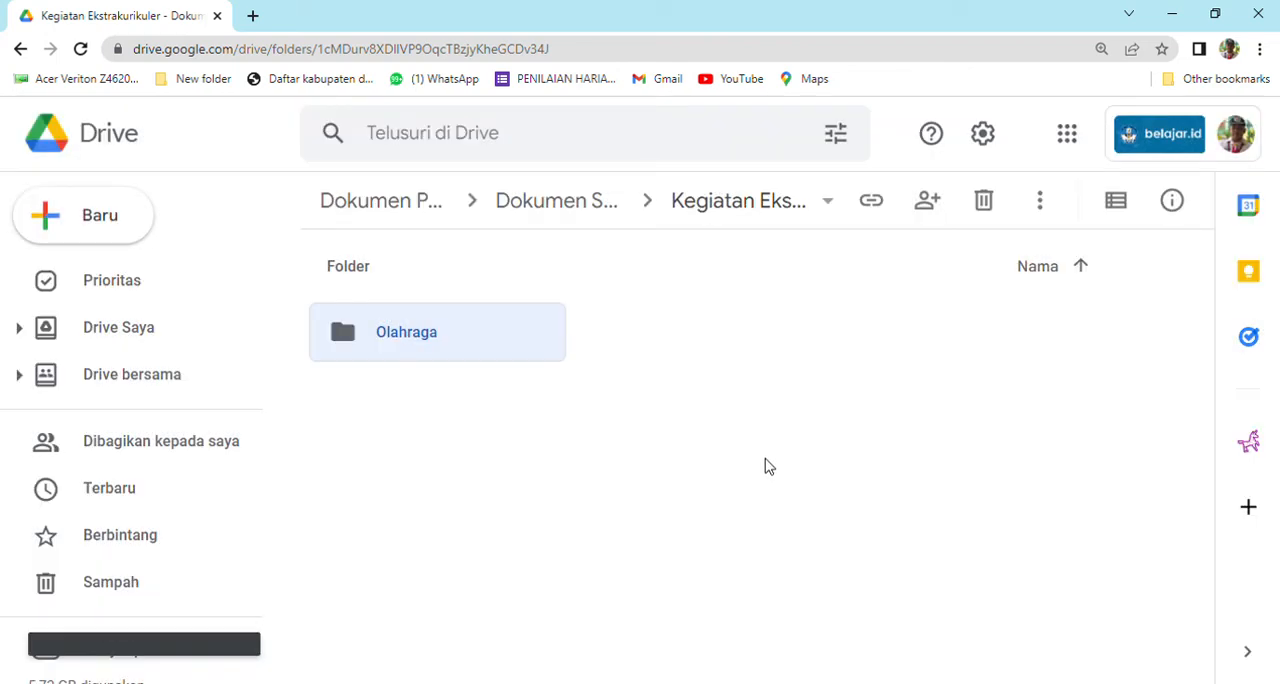
View the Pramuka folder's contents and return to the top level of the Dokumen Portofolio SDN Maju Jaya shared drive.
{"action": "double_click", "coordinate": [731, 349]}
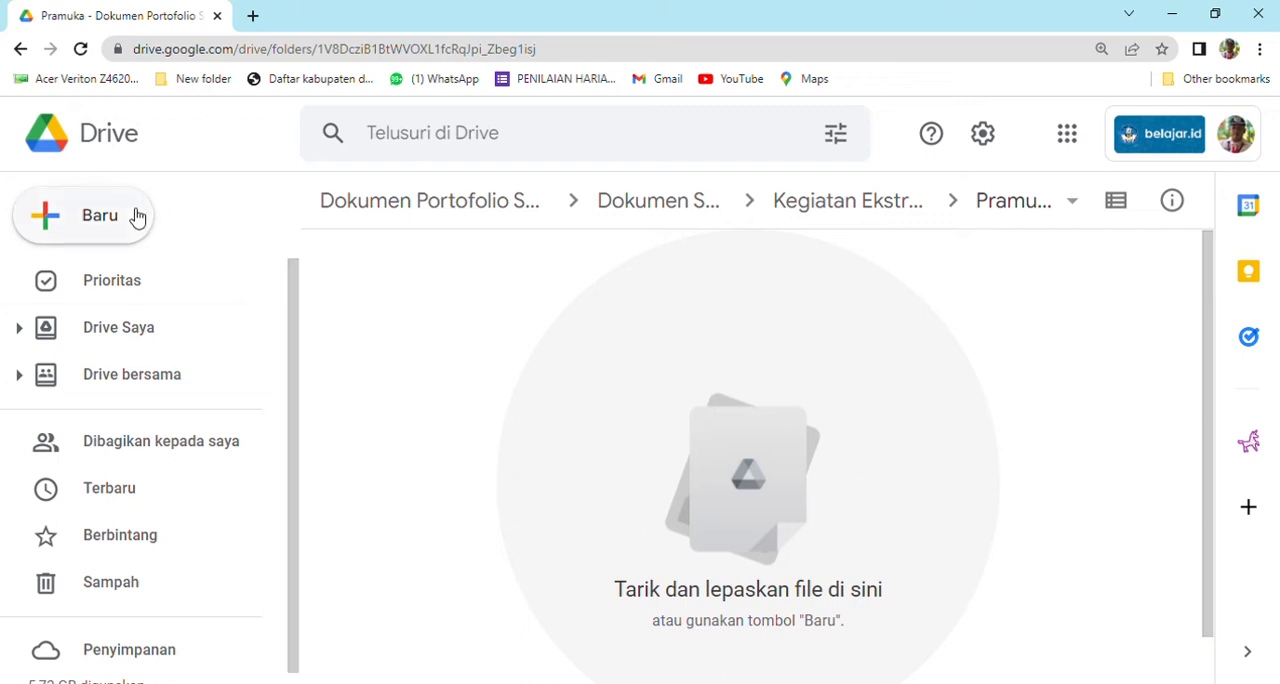
{"action": "left_click", "coordinate": [19, 52]}
{"action": "left_click", "coordinate": [19, 52]}
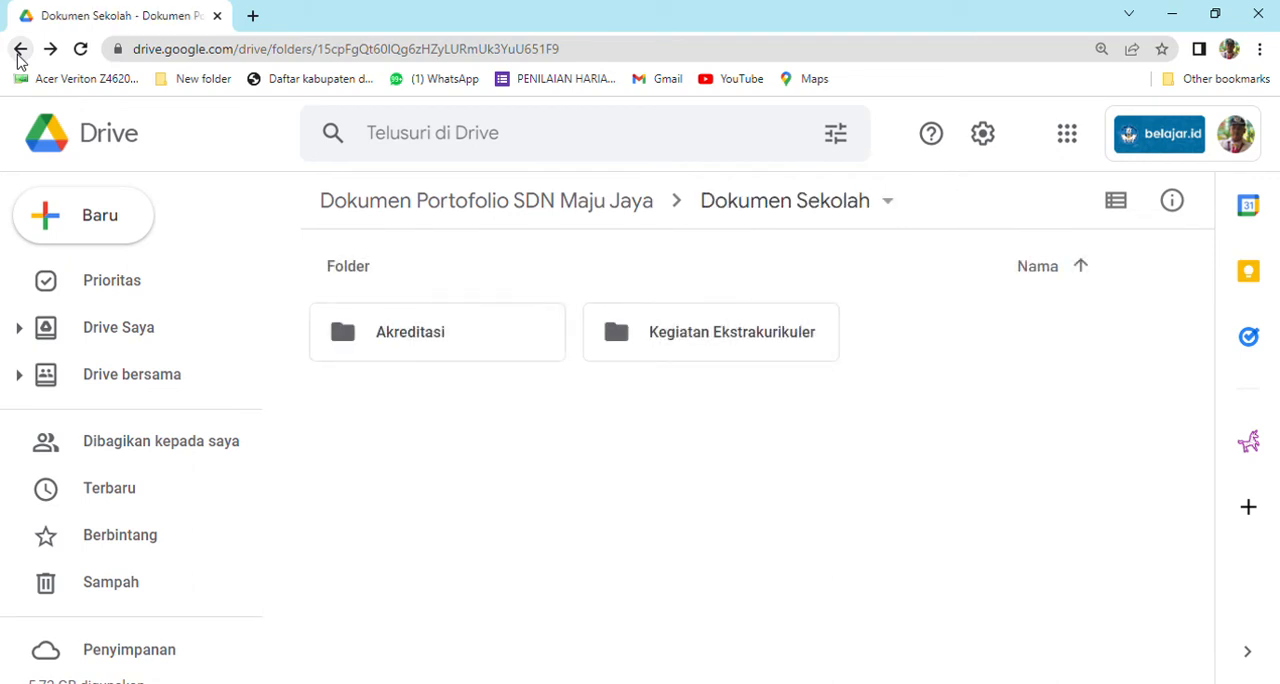
{"action": "left_click", "coordinate": [19, 52]}
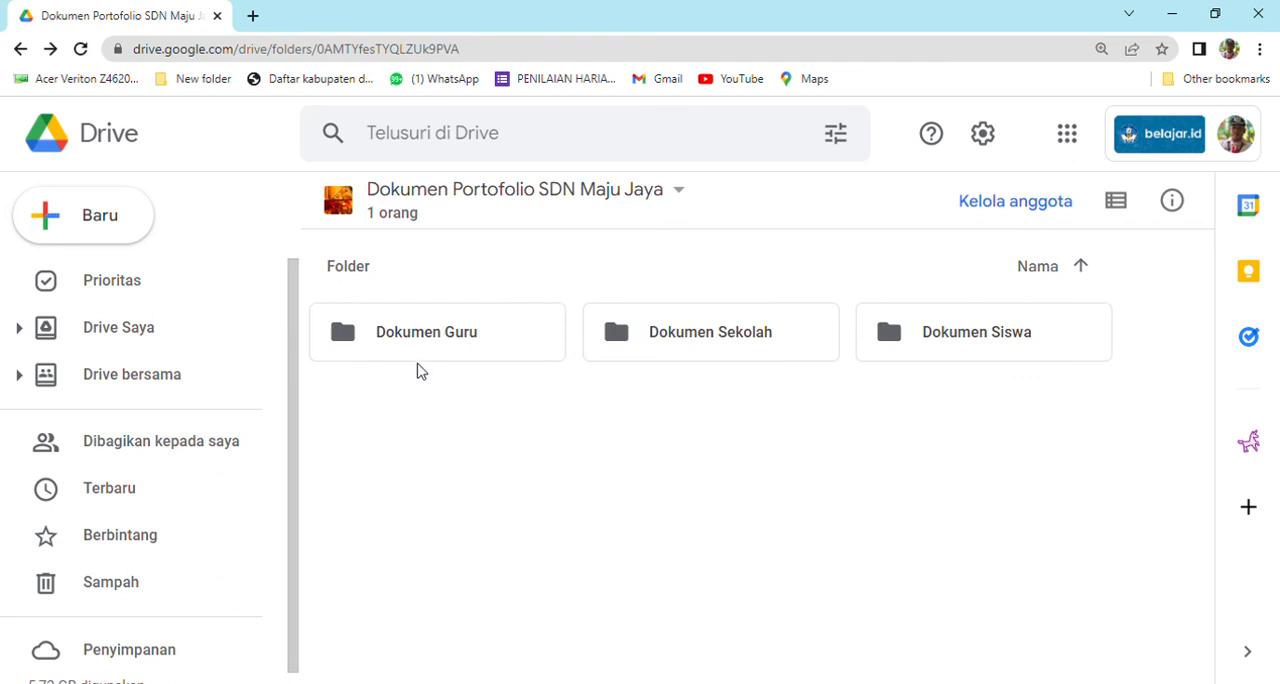
Open the Dokumen Siswa folder and create a subfolder named "Kelas 1" in it.
{"action": "left_click", "coordinate": [923, 353]}
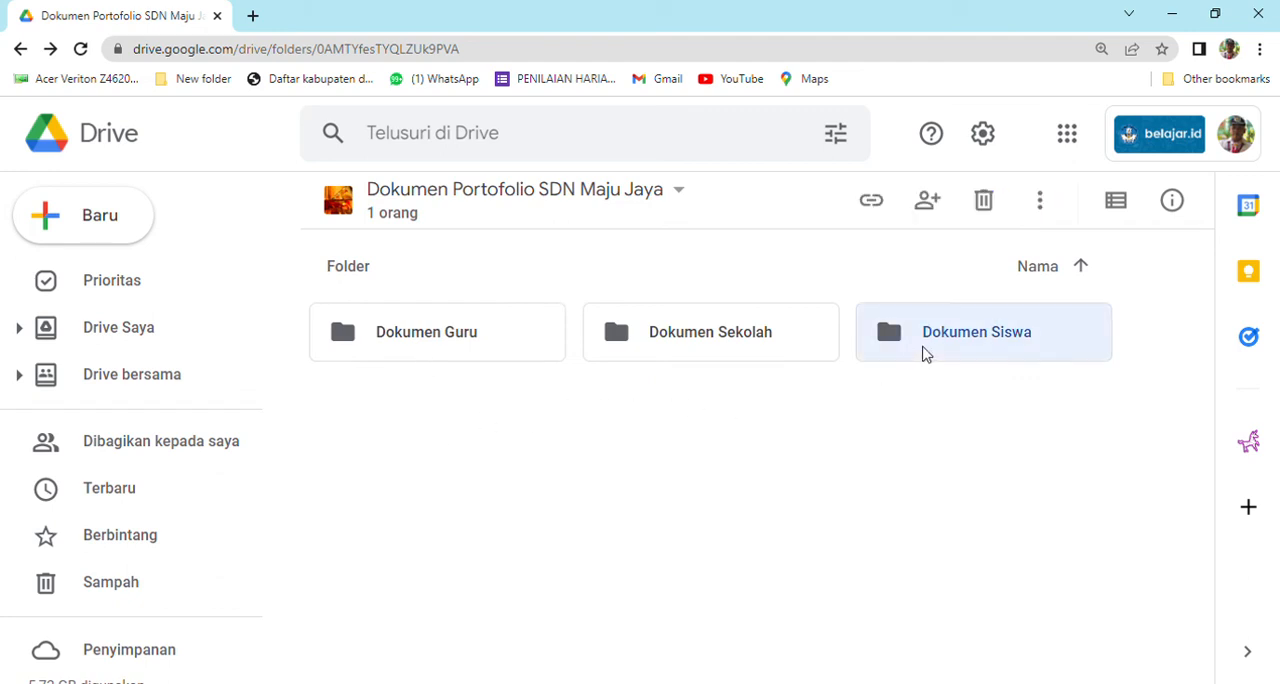
{"action": "double_click", "coordinate": [923, 353]}
{"action": "right_click", "coordinate": [552, 364]}
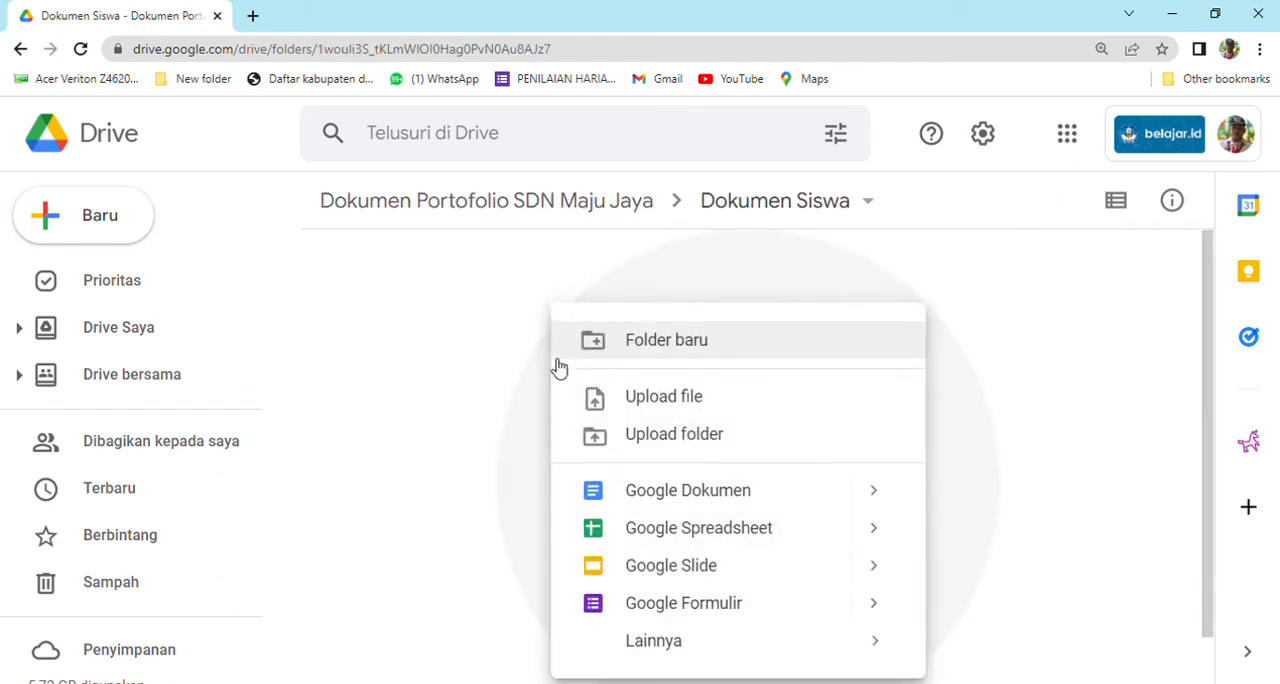
{"action": "left_click", "coordinate": [612, 350]}
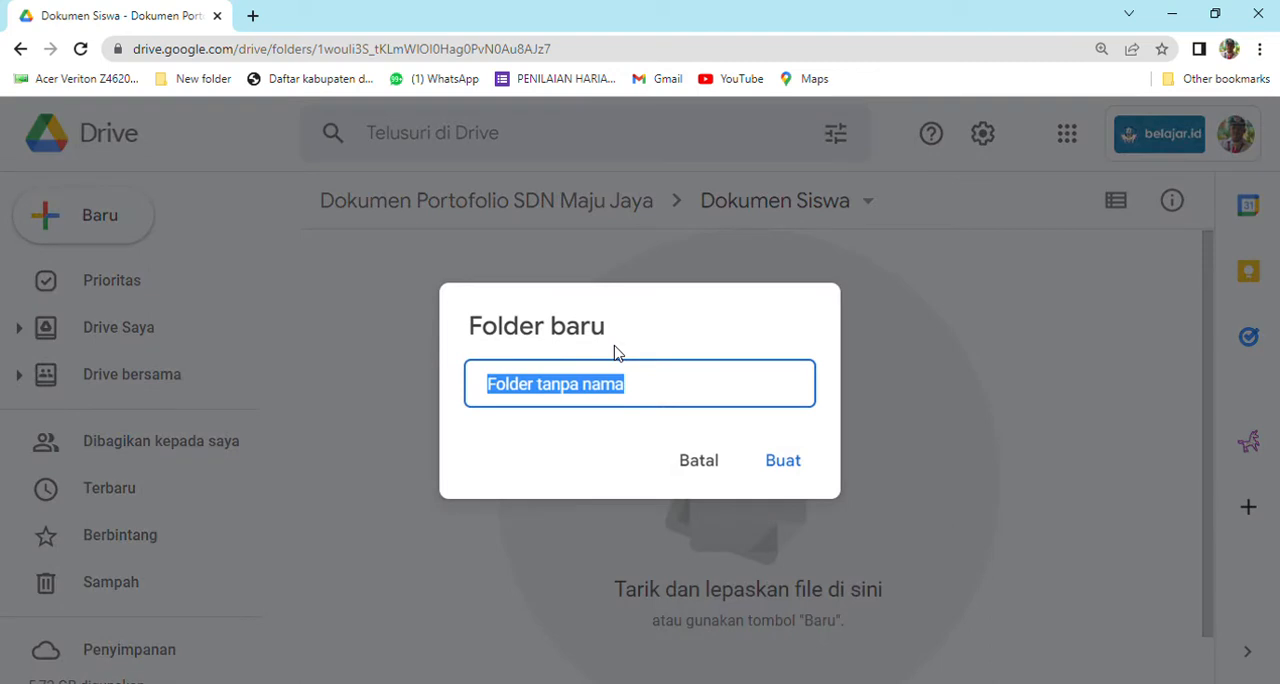
{"action": "type", "text": "Kelas 1"}
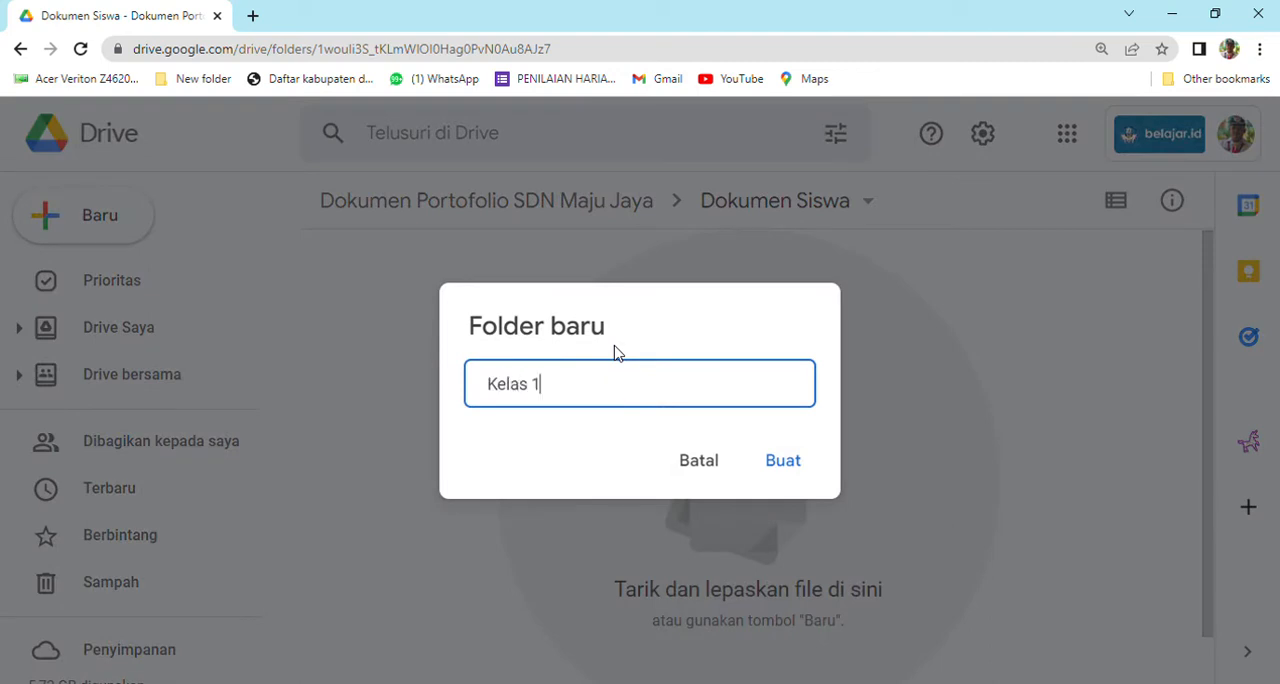
{"action": "left_click", "coordinate": [780, 461]}
Create another subfolder named "Kelas 2" in the Dokumen Siswa folder.
{"action": "right_click", "coordinate": [706, 414]}
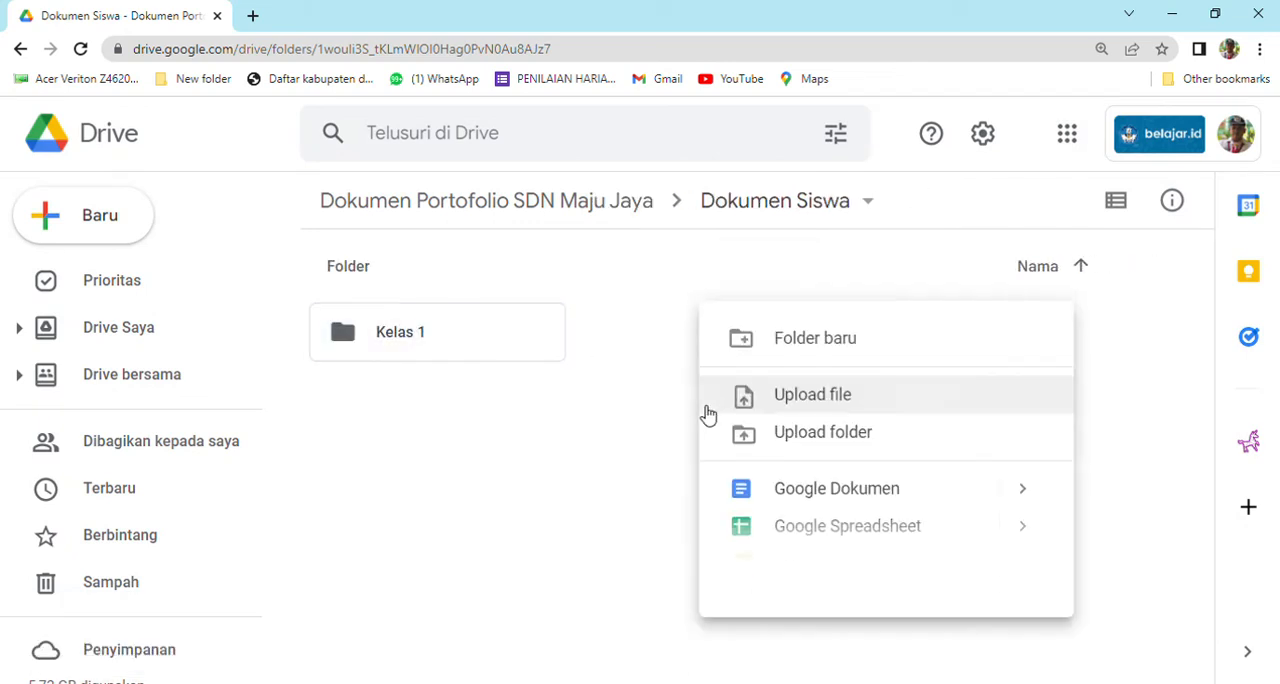
{"action": "left_click", "coordinate": [788, 356]}
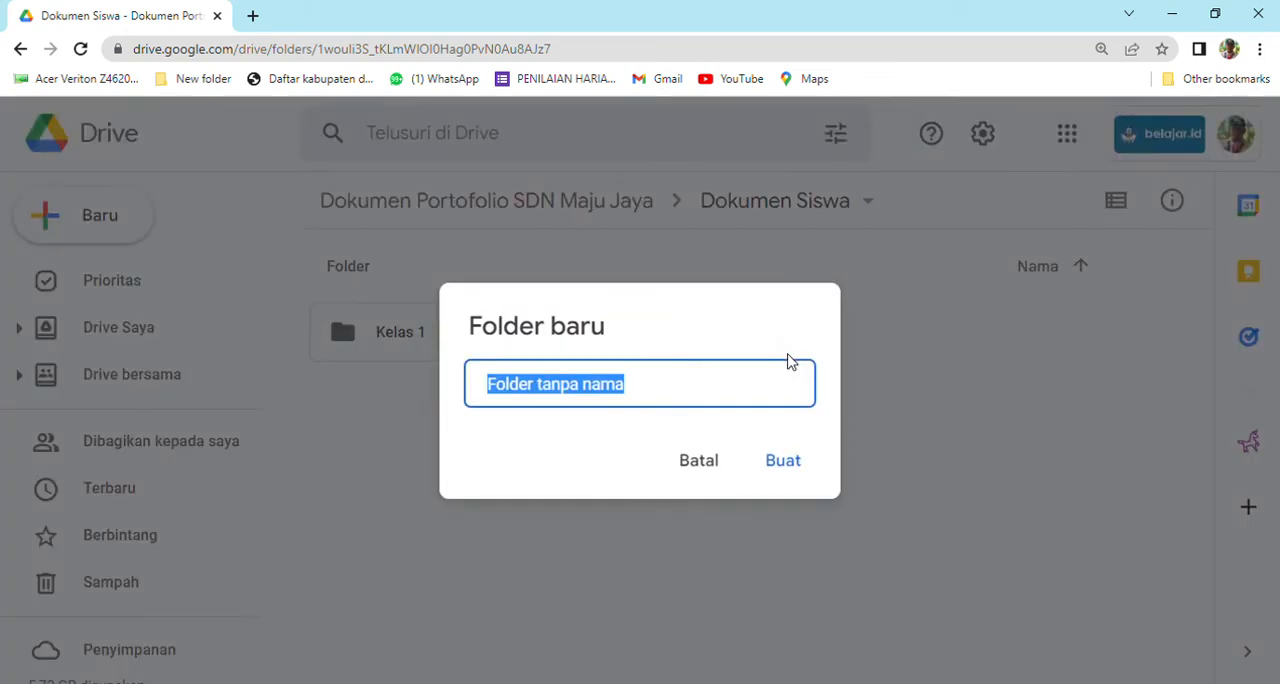
{"action": "type", "text": "Kelas 2"}
{"action": "left_click", "coordinate": [791, 459]}
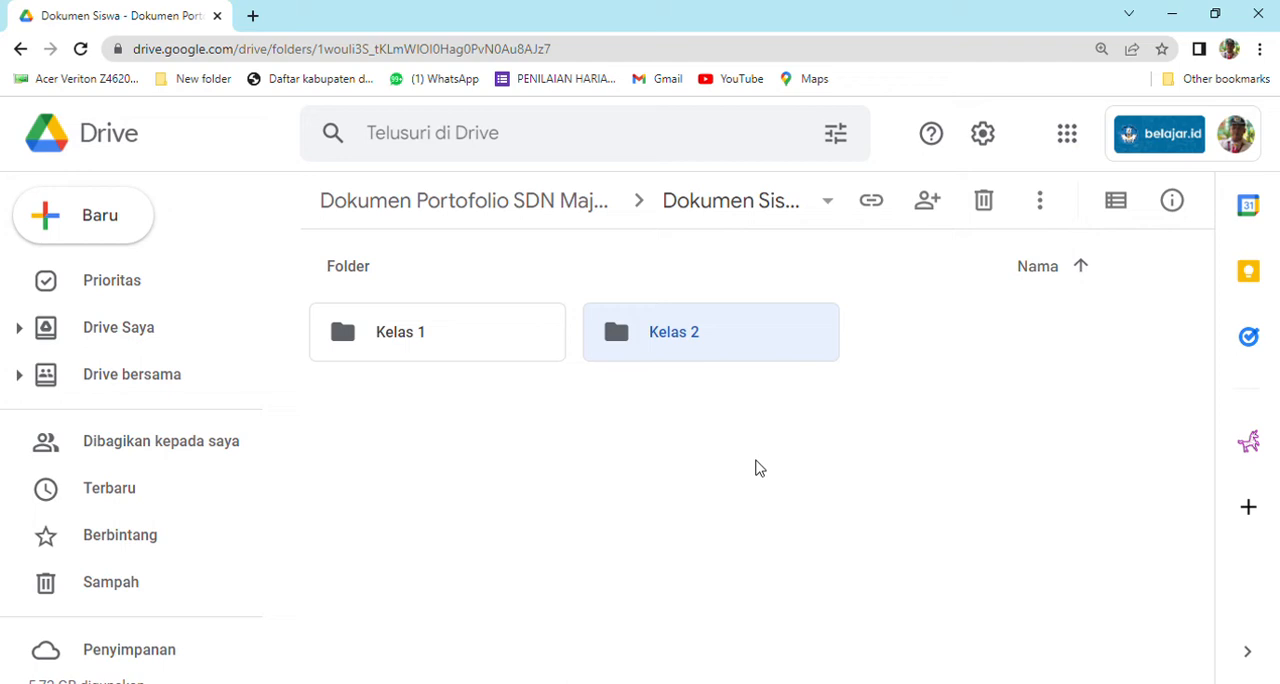
Open the Kelas 1 folder and create a subfolder in it named with a student's first name.
{"action": "double_click", "coordinate": [512, 340]}
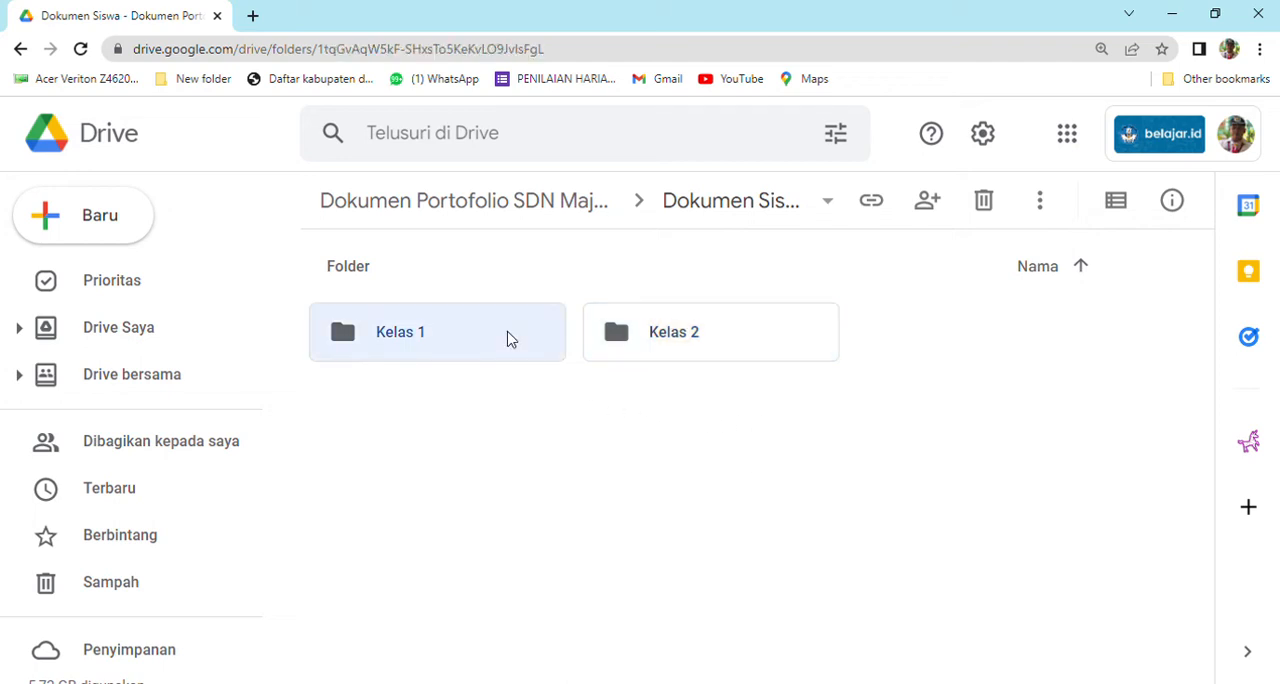
{"action": "right_click", "coordinate": [517, 346]}
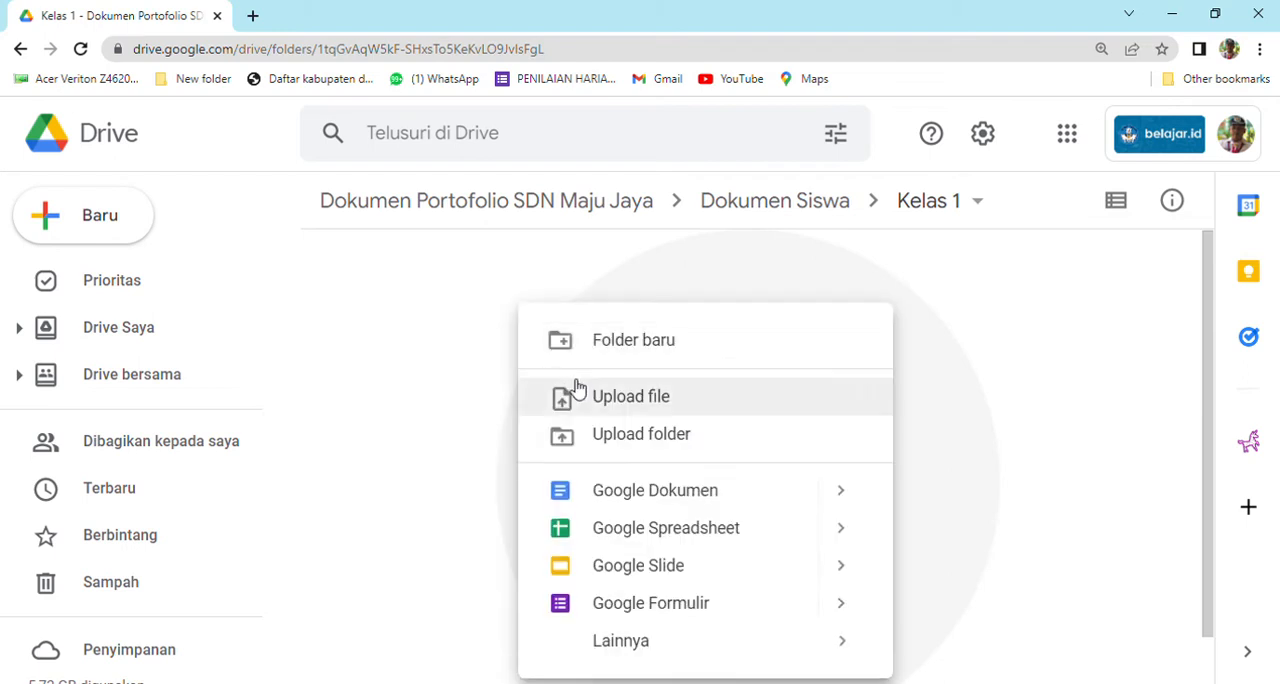
{"action": "left_click", "coordinate": [603, 350]}
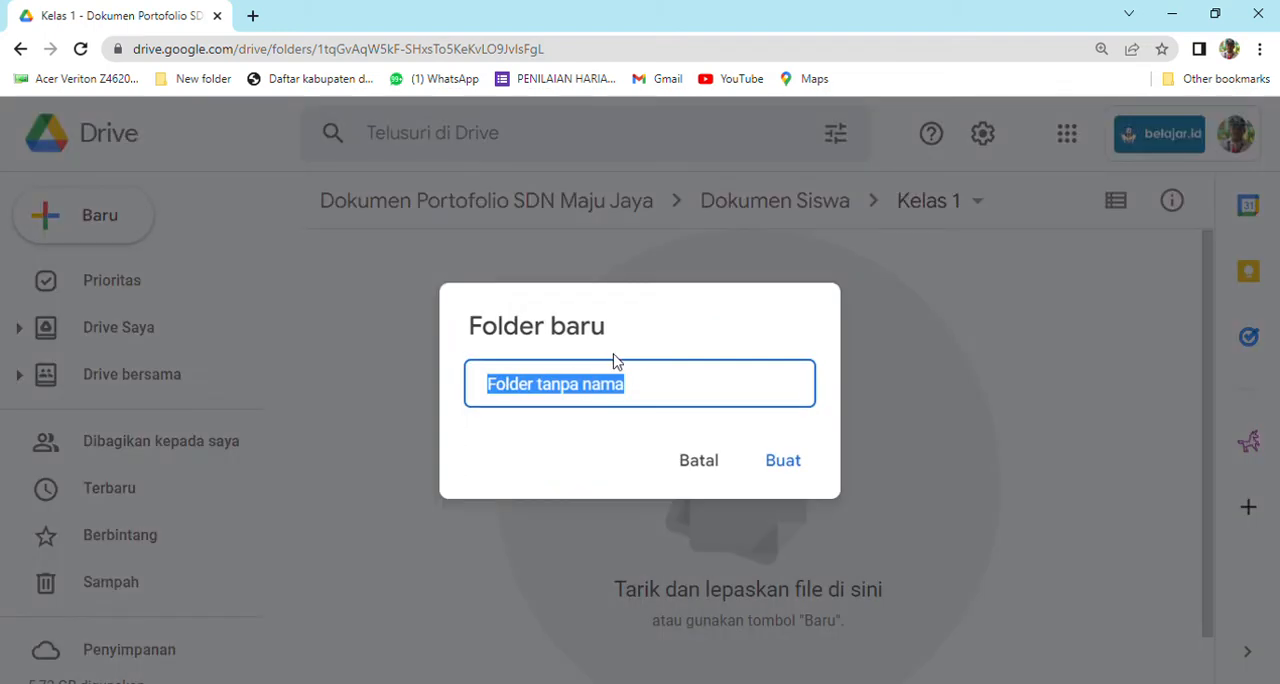
{"action": "type", "text": "Andi"}
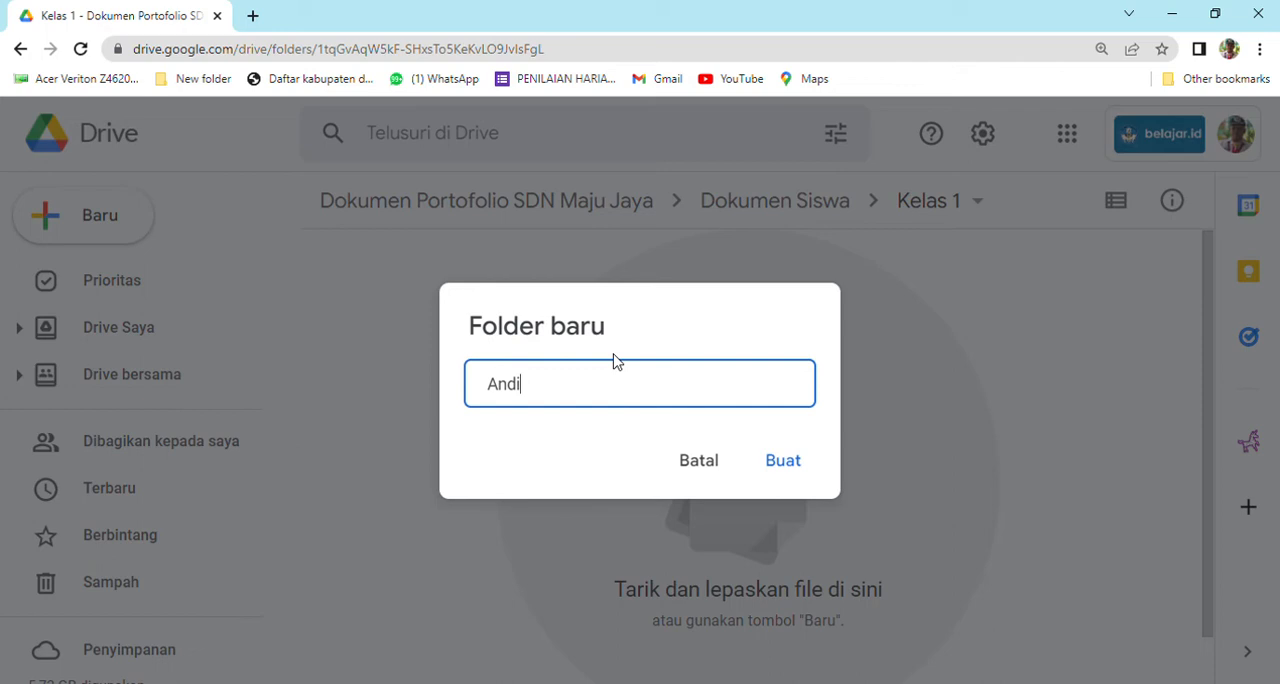
{"action": "left_click", "coordinate": [785, 466]}
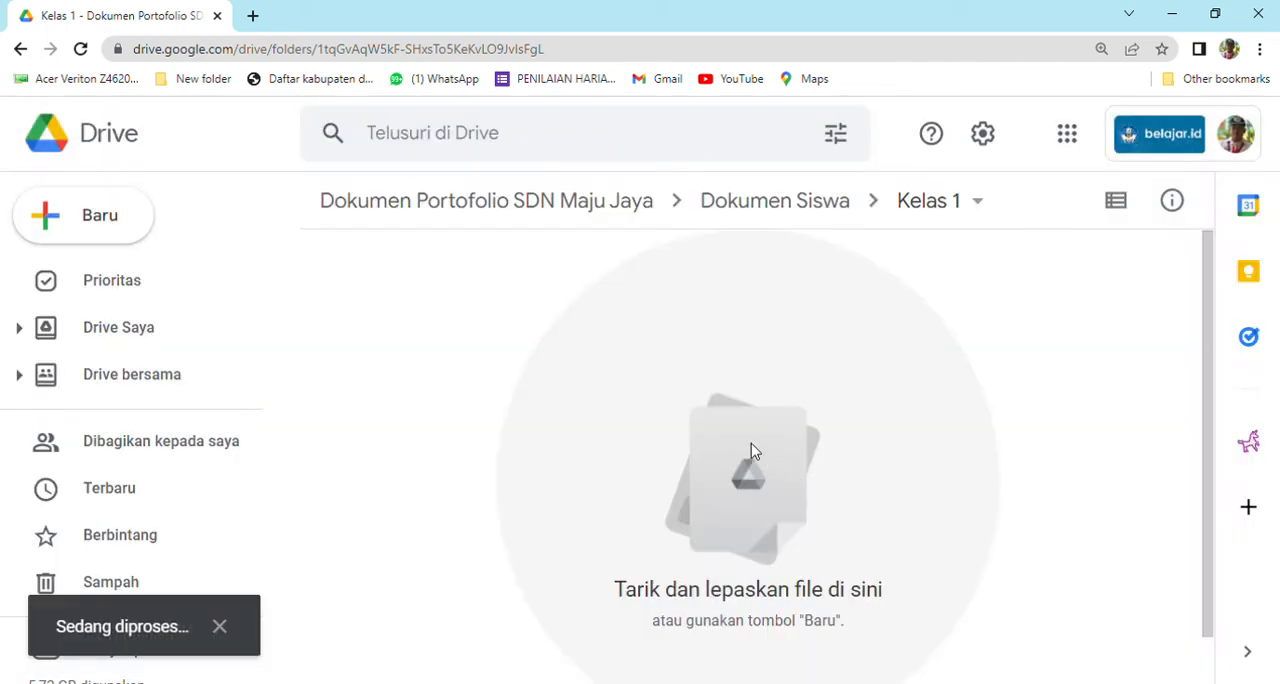
Create a second subfolder in the Kelas 1 folder, named with another student's first name.
{"action": "right_click", "coordinate": [754, 449]}
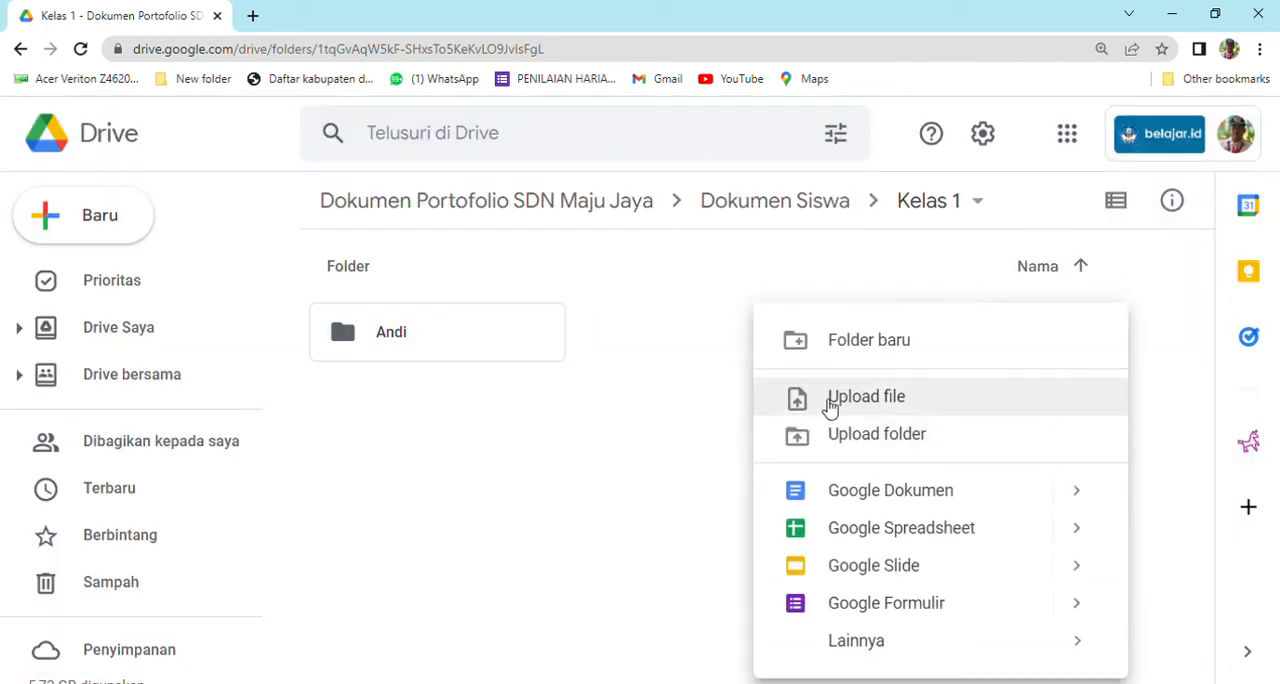
{"action": "left_click", "coordinate": [838, 360]}
{"action": "type", "text": "Beta"}
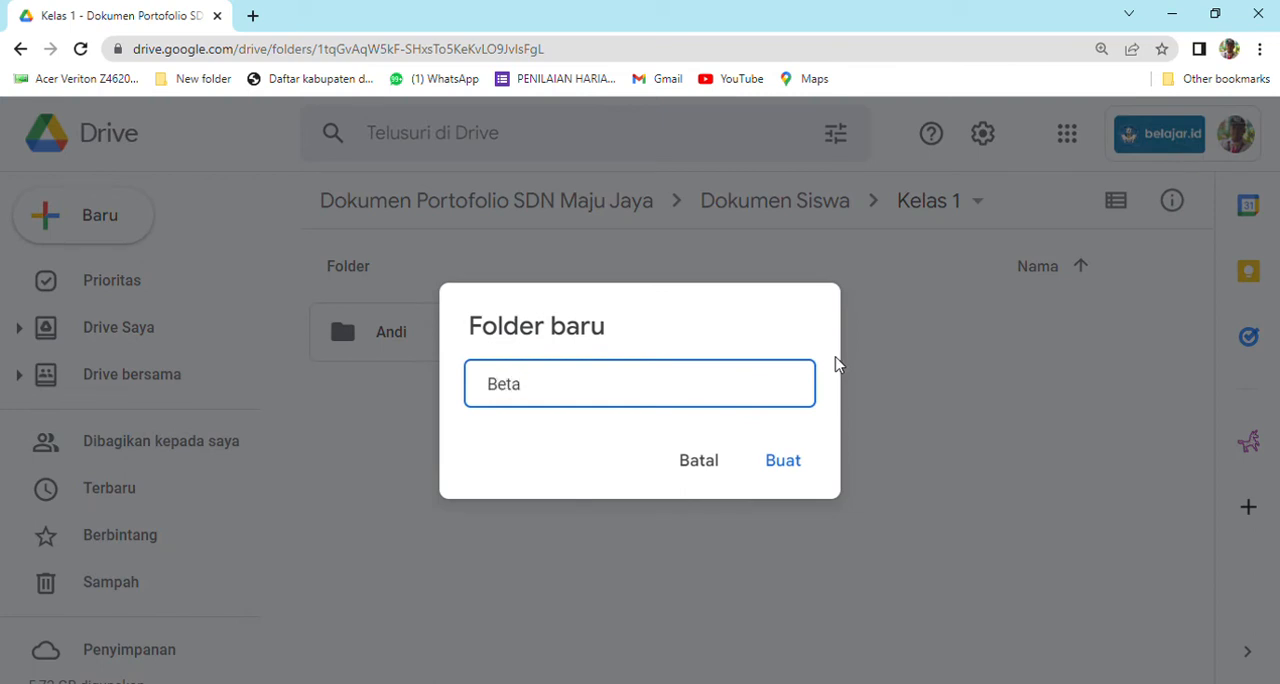
{"action": "left_click", "coordinate": [795, 458]}
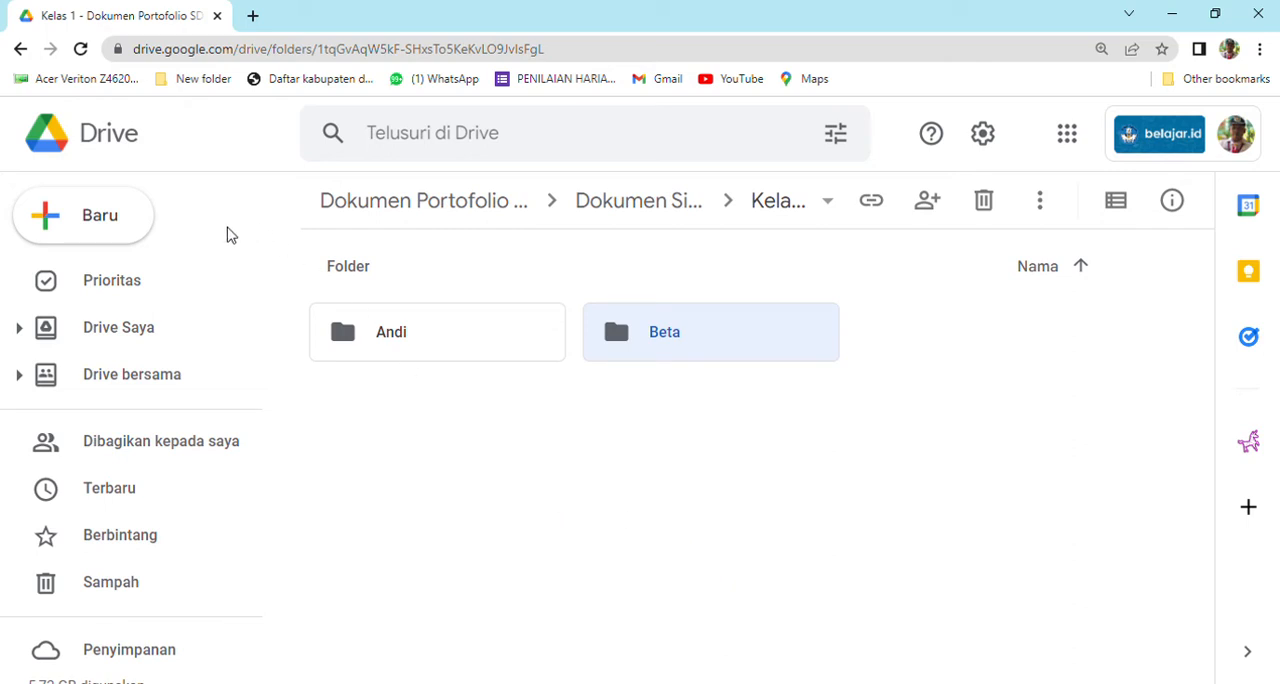
Return to the list of shared drives and open the Dokumen Portofolio SDN Pajagalan 2 drive.
{"action": "left_click", "coordinate": [20, 49]}
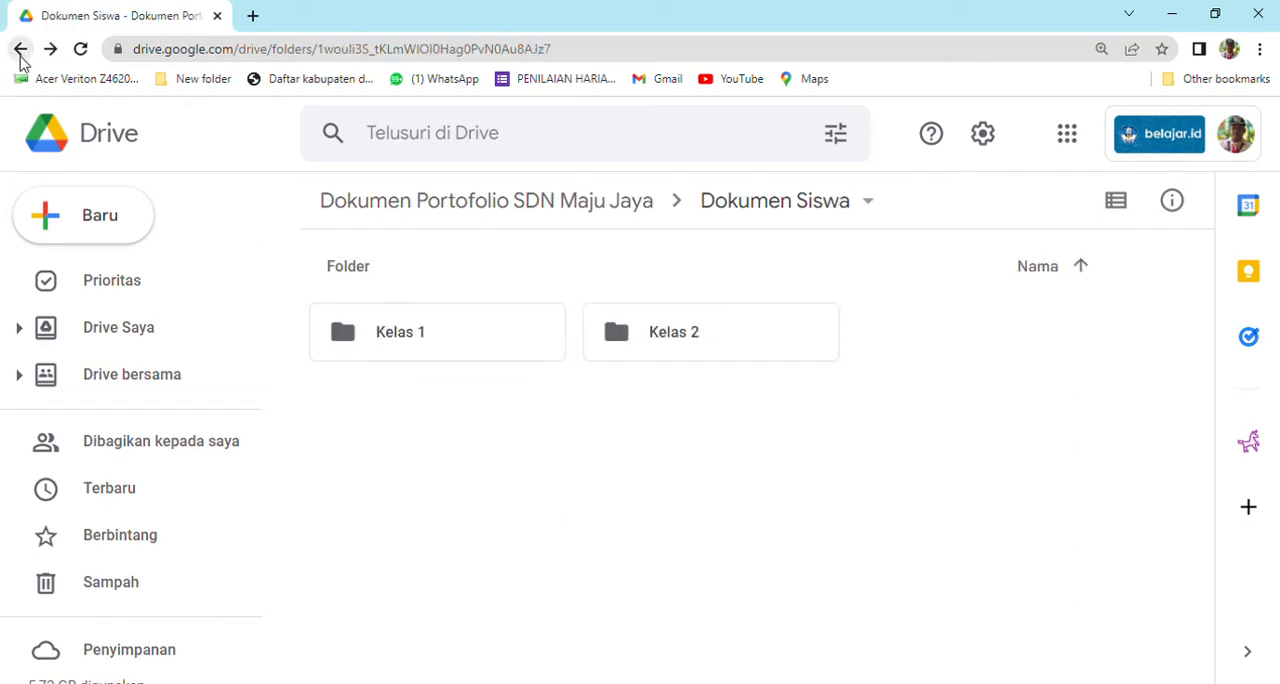
{"action": "left_click", "coordinate": [21, 60]}
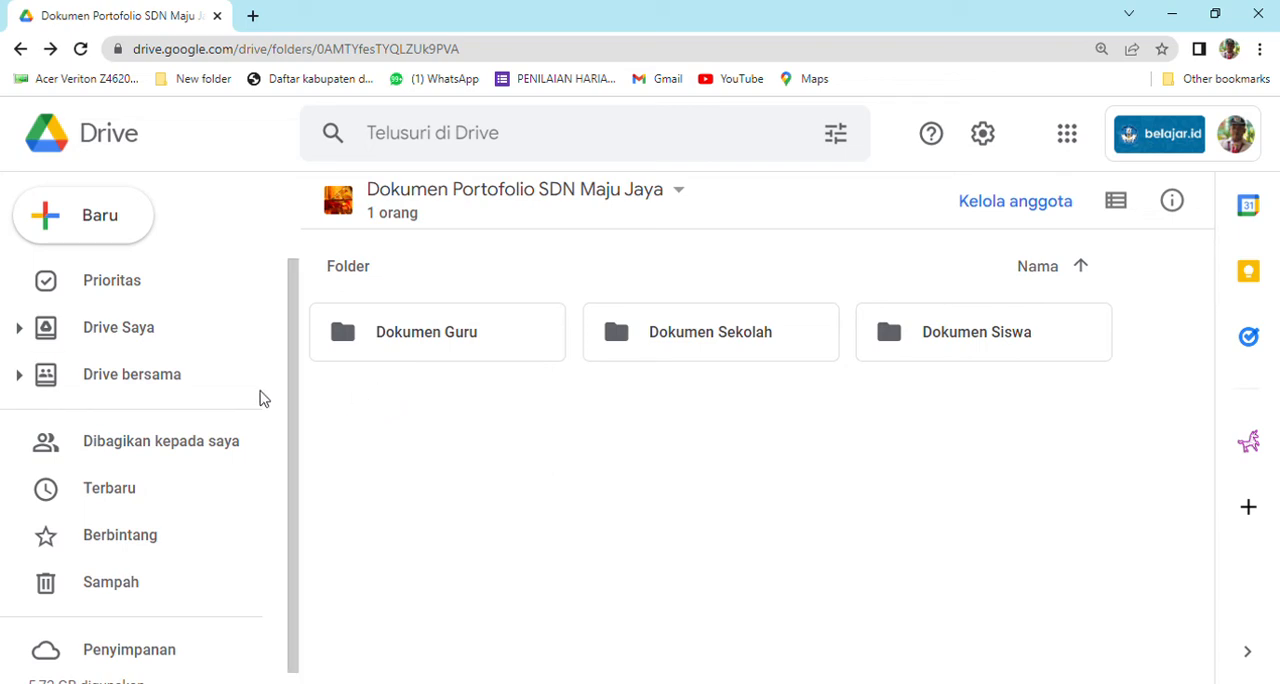
{"action": "left_click", "coordinate": [207, 399]}
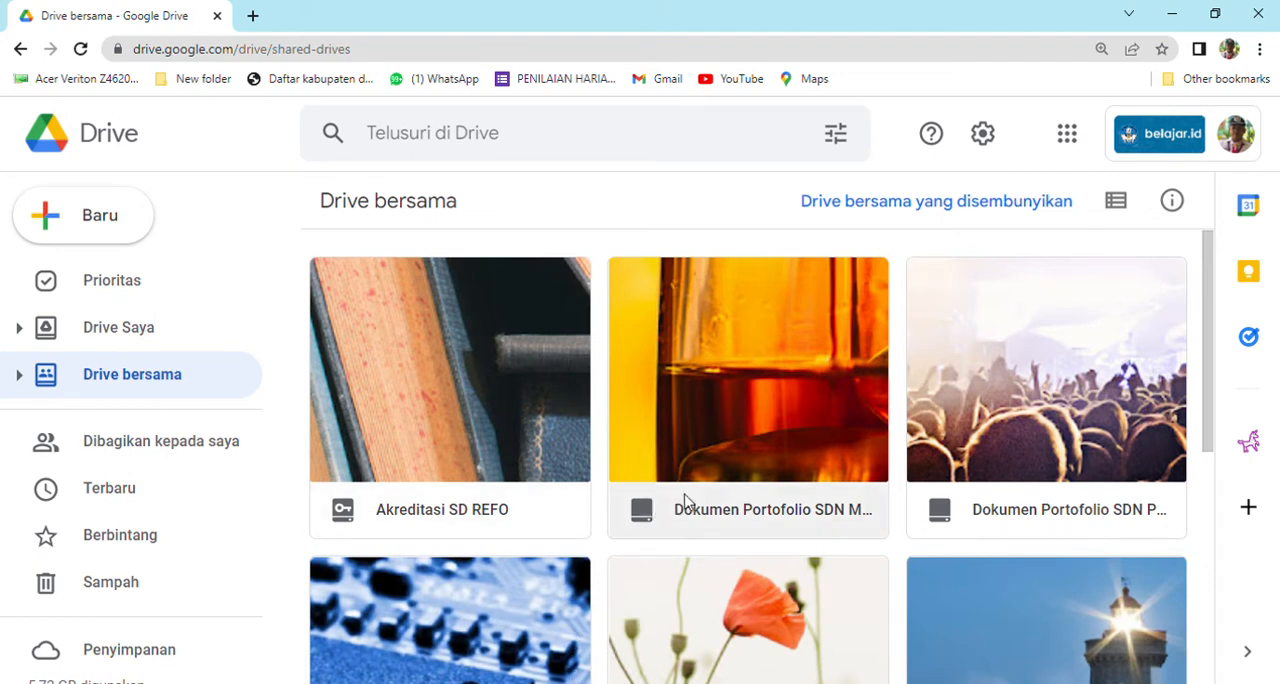
{"action": "scroll", "coordinate": [700, 500], "scroll_direction": "down", "scroll_amount": 1}
{"action": "scroll", "coordinate": [700, 420], "scroll_direction": "down", "scroll_amount": 1}
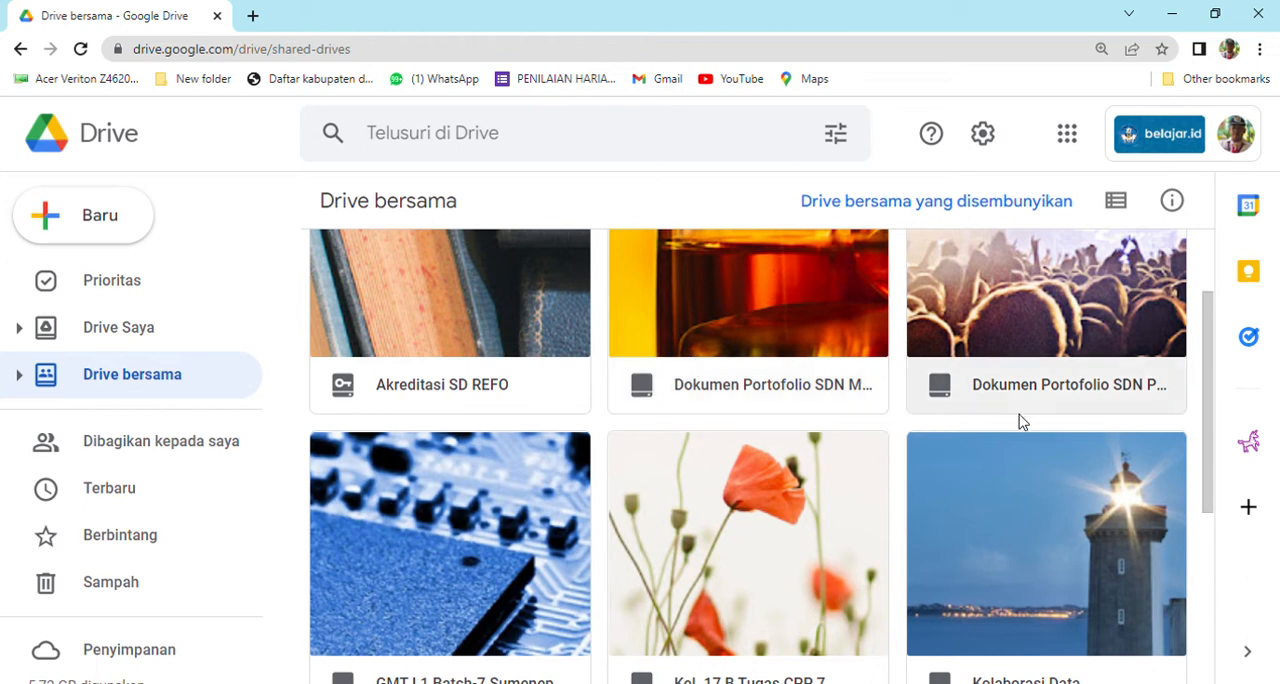
{"action": "left_click", "coordinate": [1023, 384]}
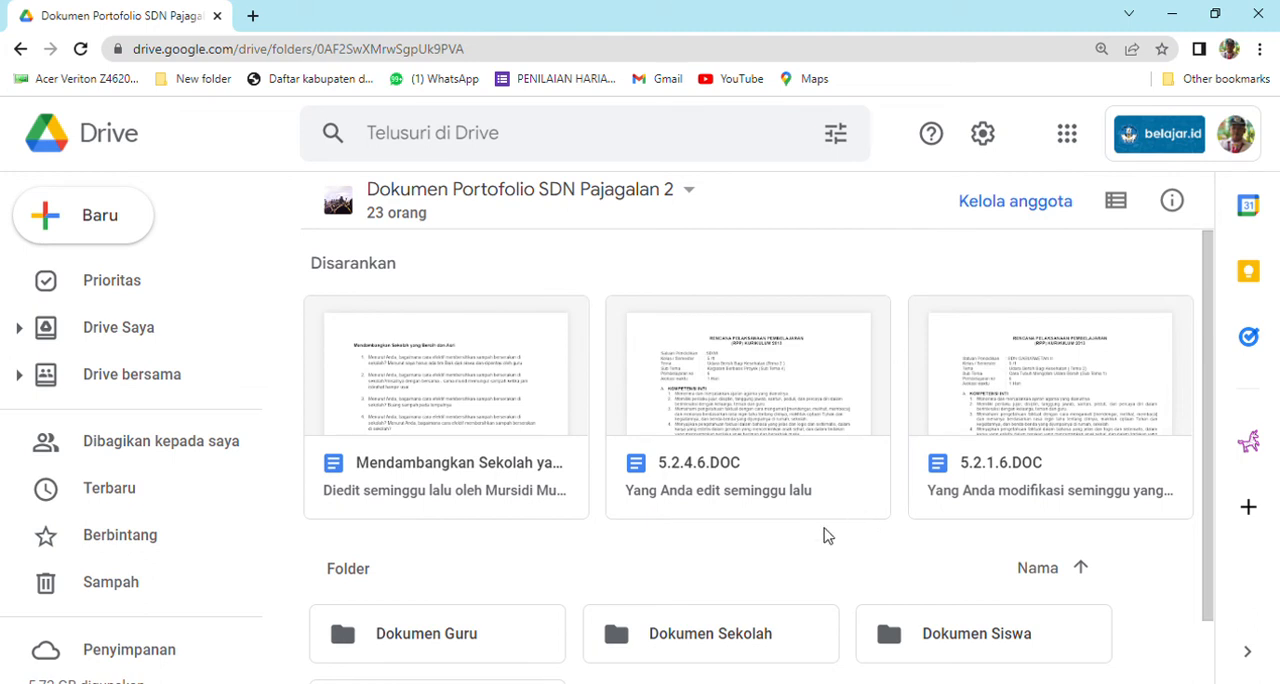
Examine the member list of the SDN Pajagalan 2 shared drive and the members' access roles, then close it.
{"action": "left_click", "coordinate": [410, 218]}
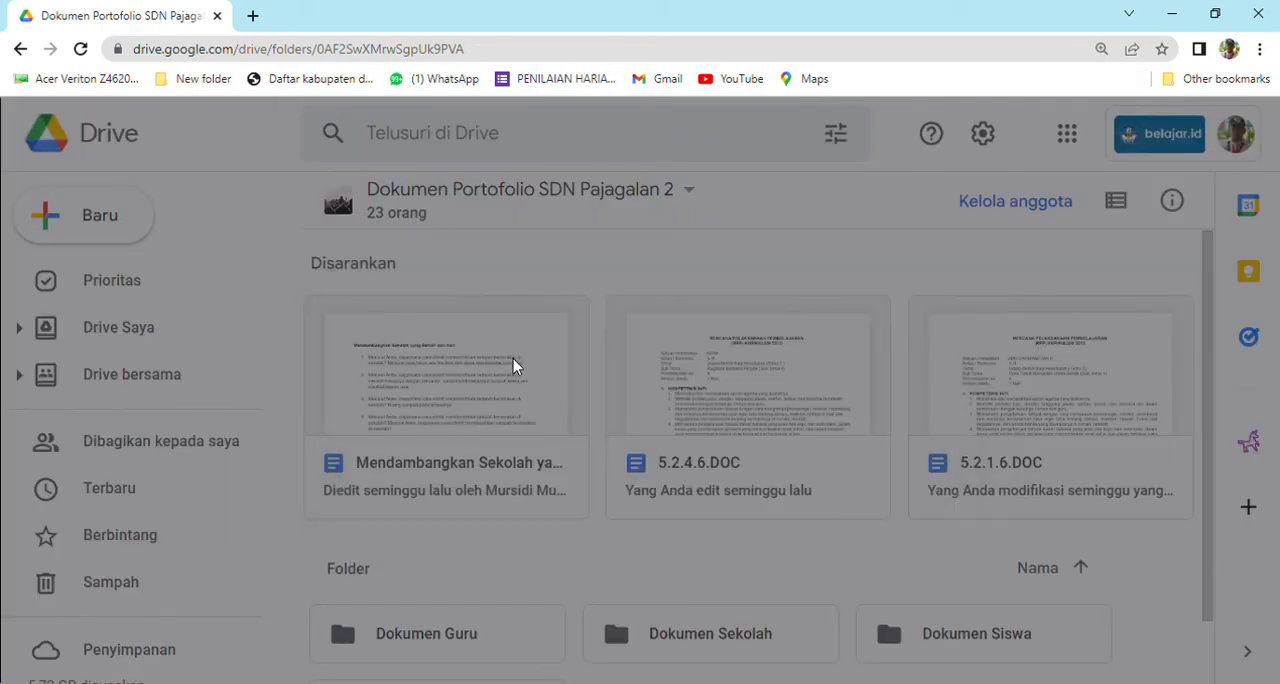
{"action": "scroll", "coordinate": [545, 375], "scroll_direction": "down", "scroll_amount": 2}
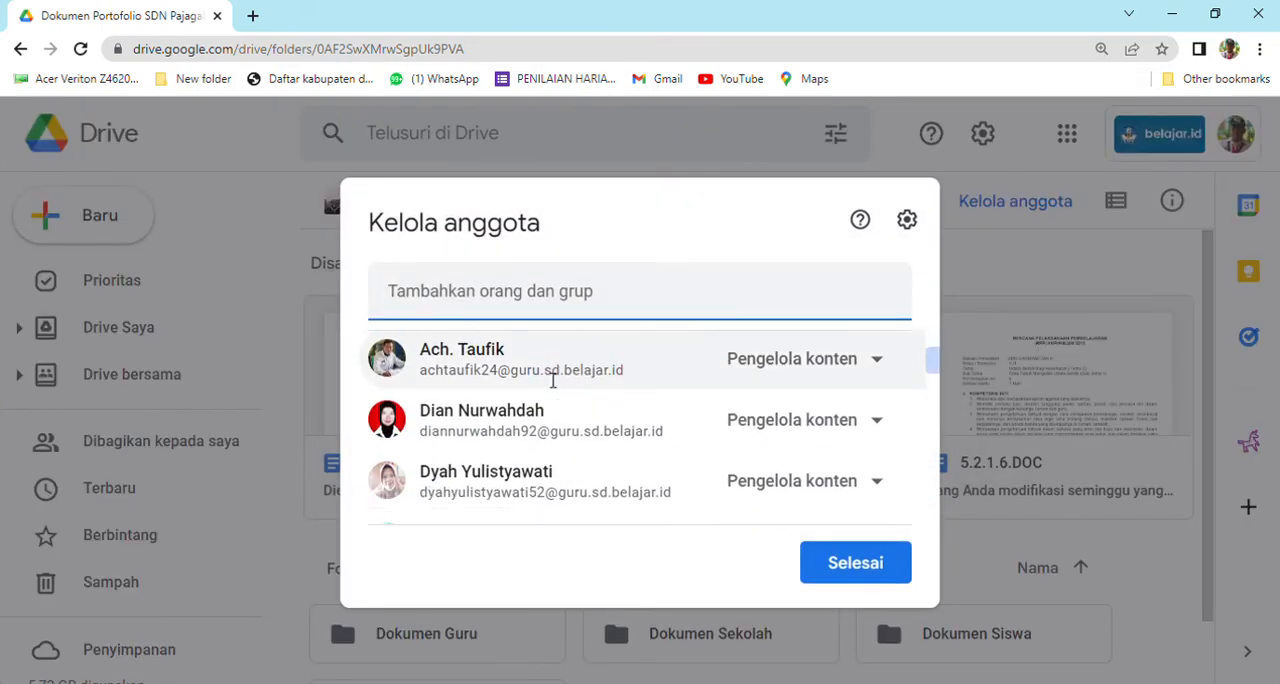
{"action": "scroll", "coordinate": [550, 378], "scroll_direction": "up", "scroll_amount": 2}
{"action": "scroll", "coordinate": [555, 380], "scroll_direction": "down", "scroll_amount": 3}
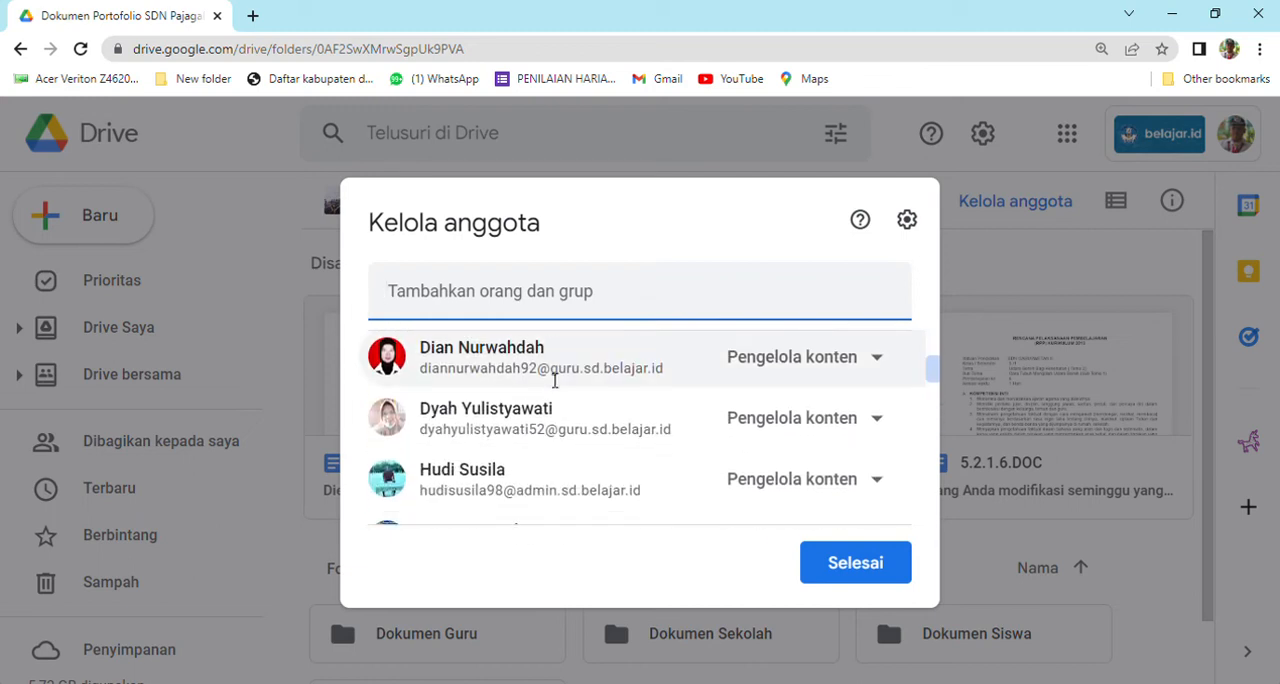
{"action": "scroll", "coordinate": [555, 380], "scroll_direction": "down", "scroll_amount": 4}
{"action": "scroll", "coordinate": [556, 381], "scroll_direction": "down", "scroll_amount": 1}
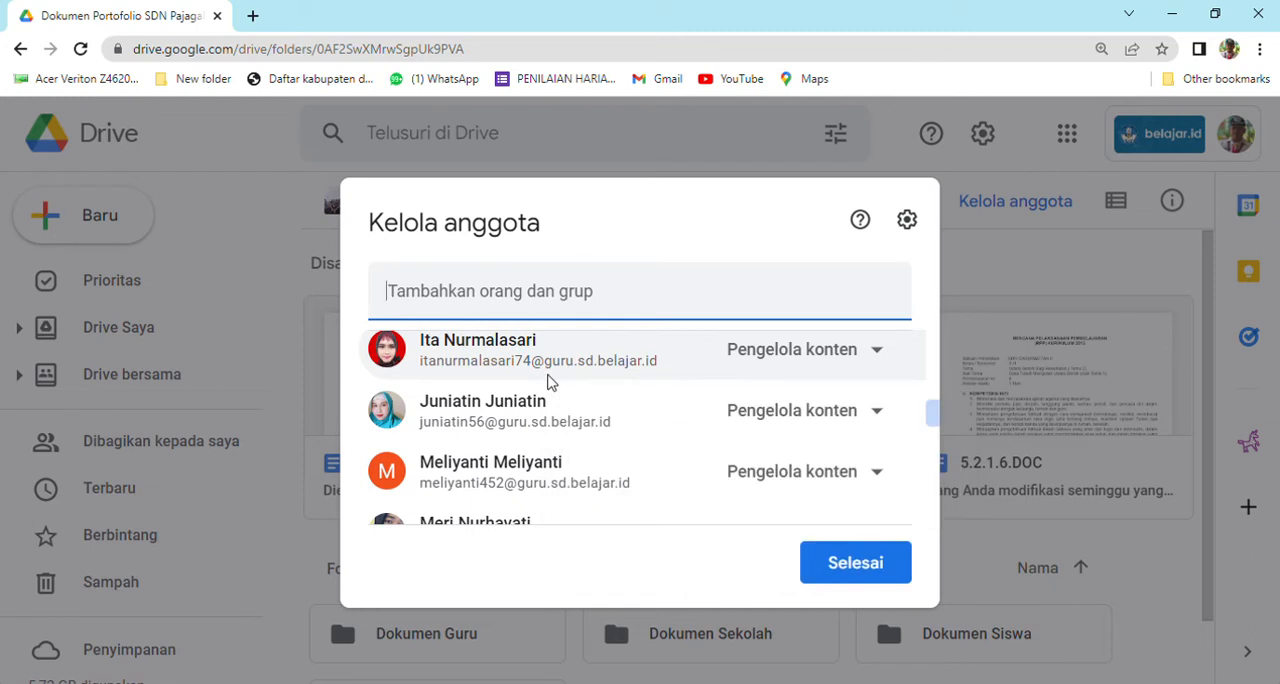
{"action": "scroll", "coordinate": [550, 385], "scroll_direction": "down", "scroll_amount": 10}
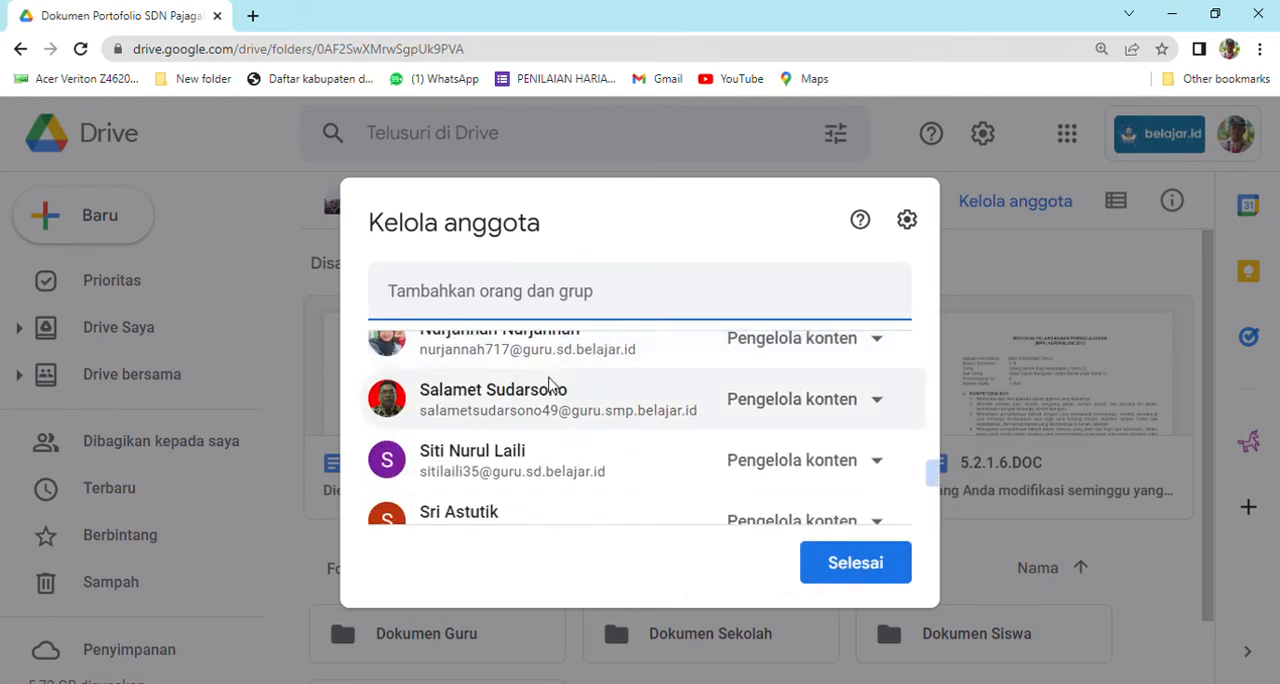
{"action": "scroll", "coordinate": [561, 400], "scroll_direction": "down", "scroll_amount": 2}
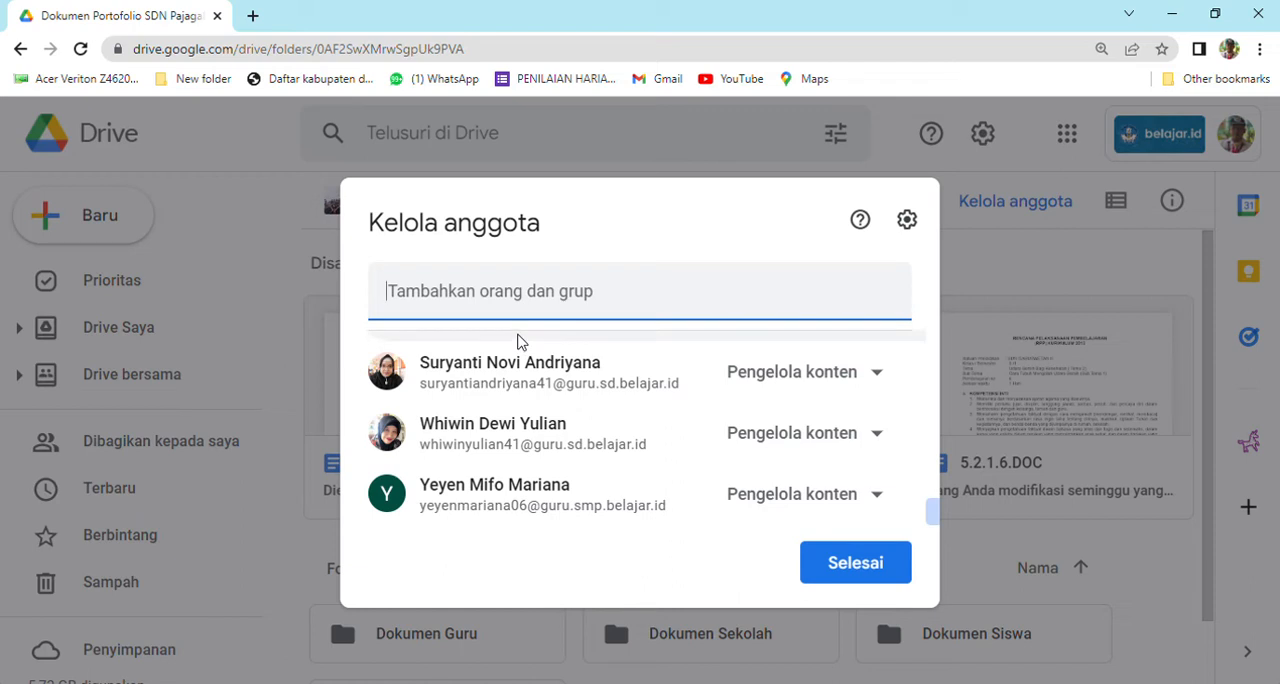
{"action": "left_click", "coordinate": [980, 289]}
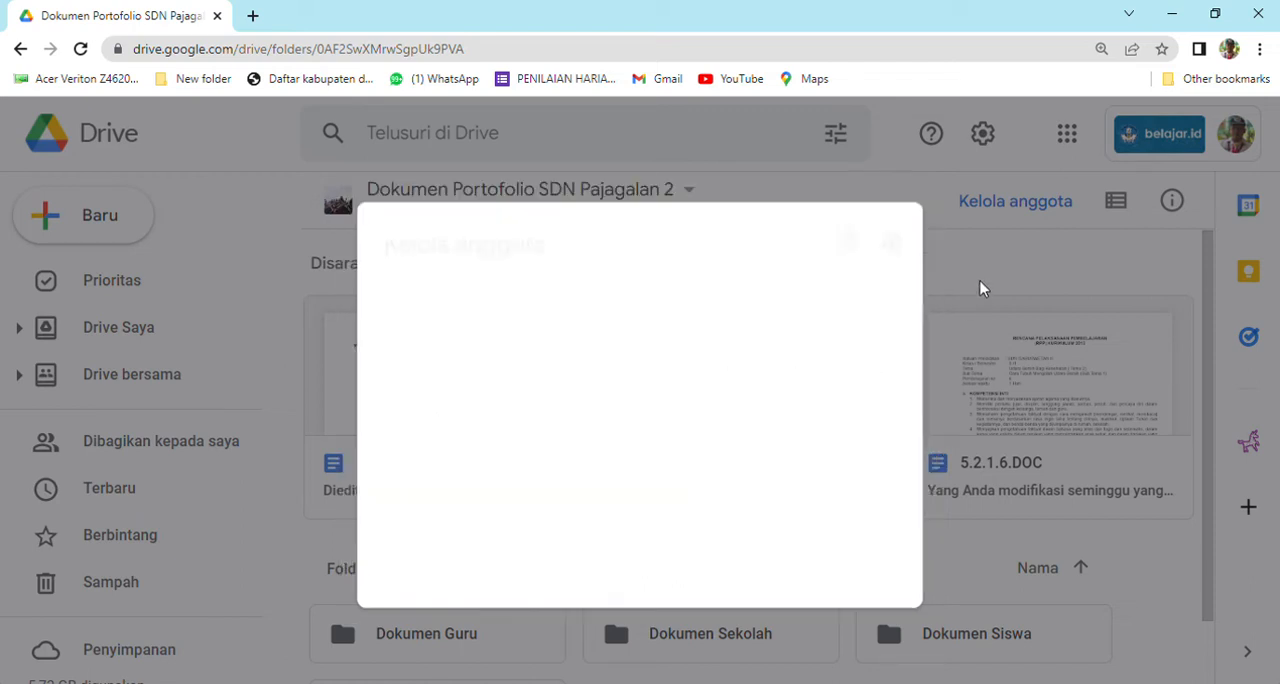
Open the Dokumen Guru folder, look through the teachers' folders and open the third teacher's folder.
{"action": "scroll", "coordinate": [507, 395], "scroll_direction": "down", "scroll_amount": 1}
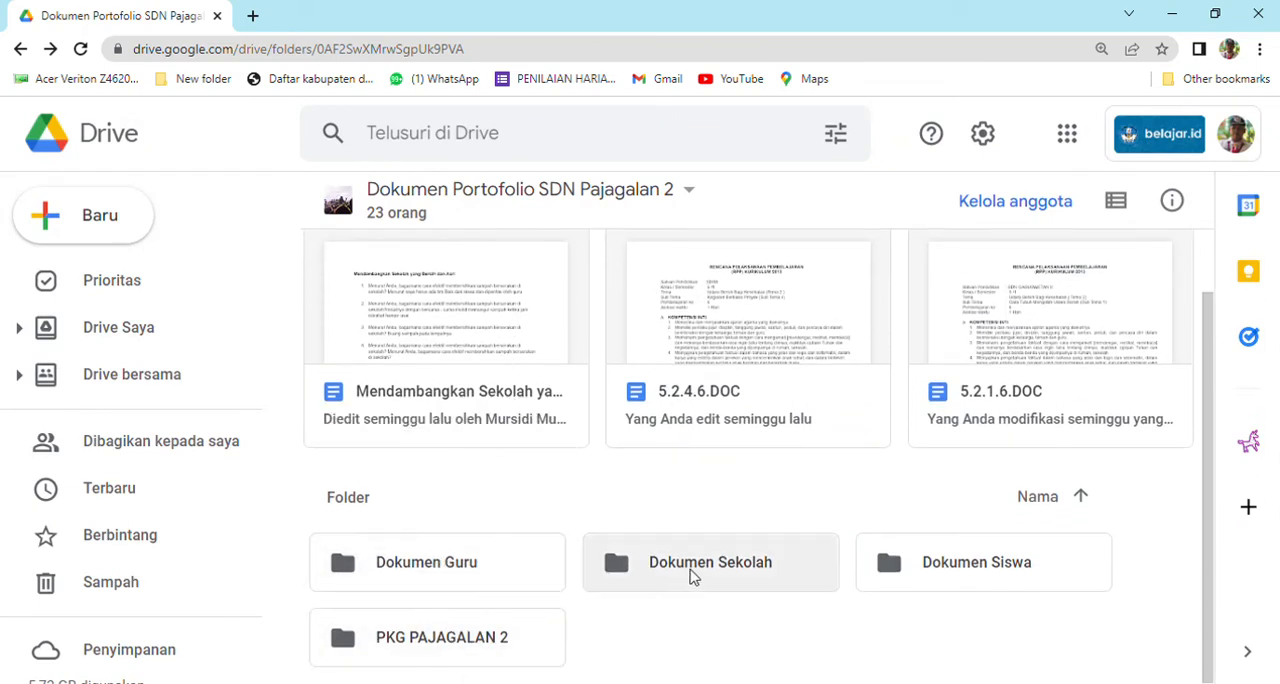
{"action": "double_click", "coordinate": [392, 582]}
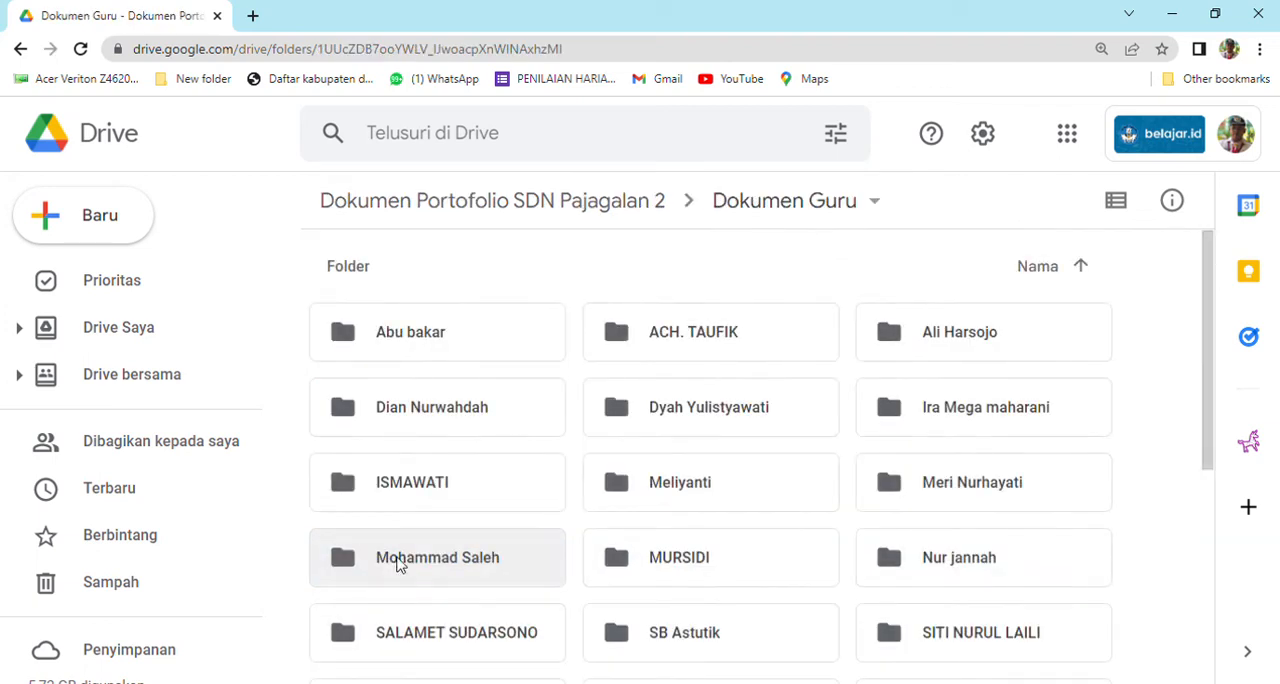
{"action": "scroll", "coordinate": [410, 432], "scroll_direction": "down", "scroll_amount": 4}
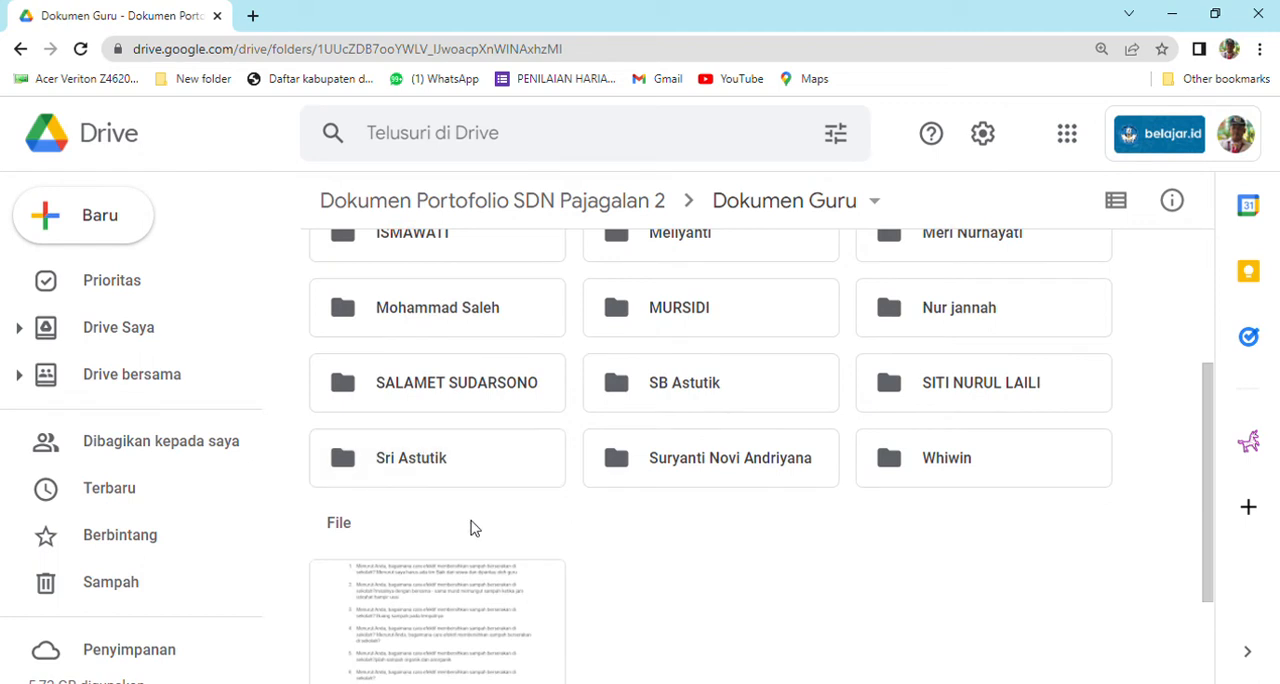
{"action": "scroll", "coordinate": [505, 490], "scroll_direction": "up", "scroll_amount": 2}
{"action": "scroll", "coordinate": [536, 415], "scroll_direction": "up", "scroll_amount": 2}
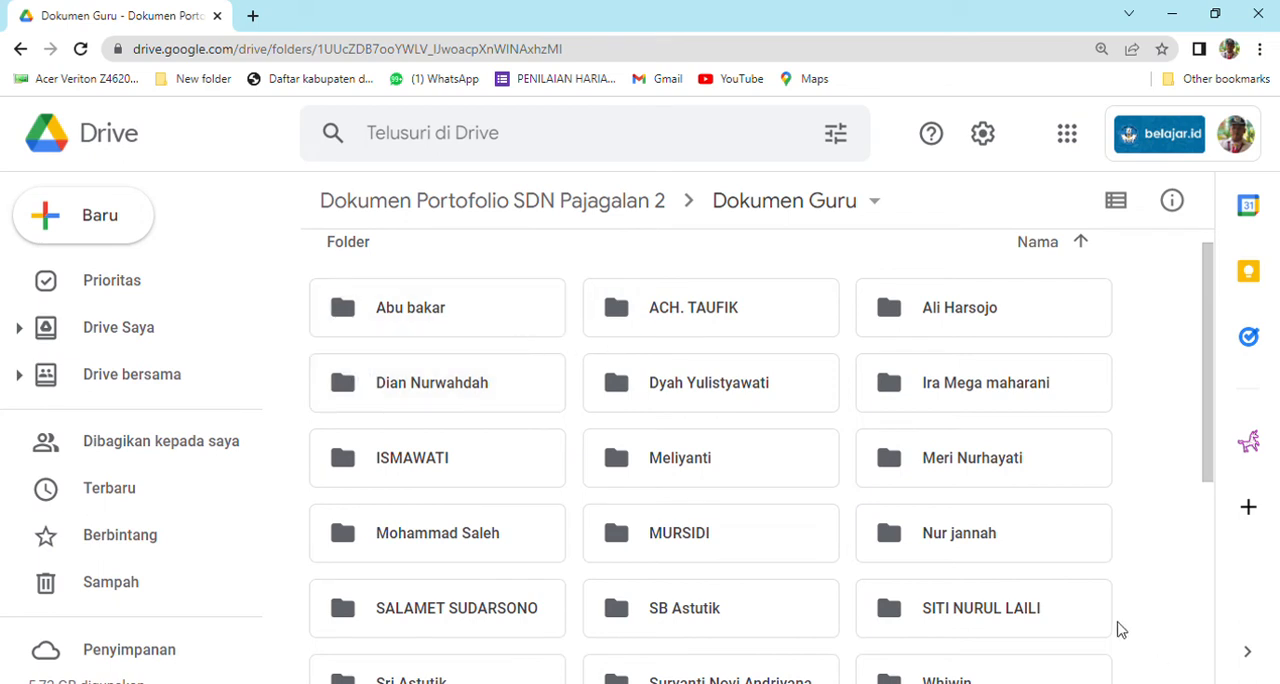
{"action": "double_click", "coordinate": [926, 333]}
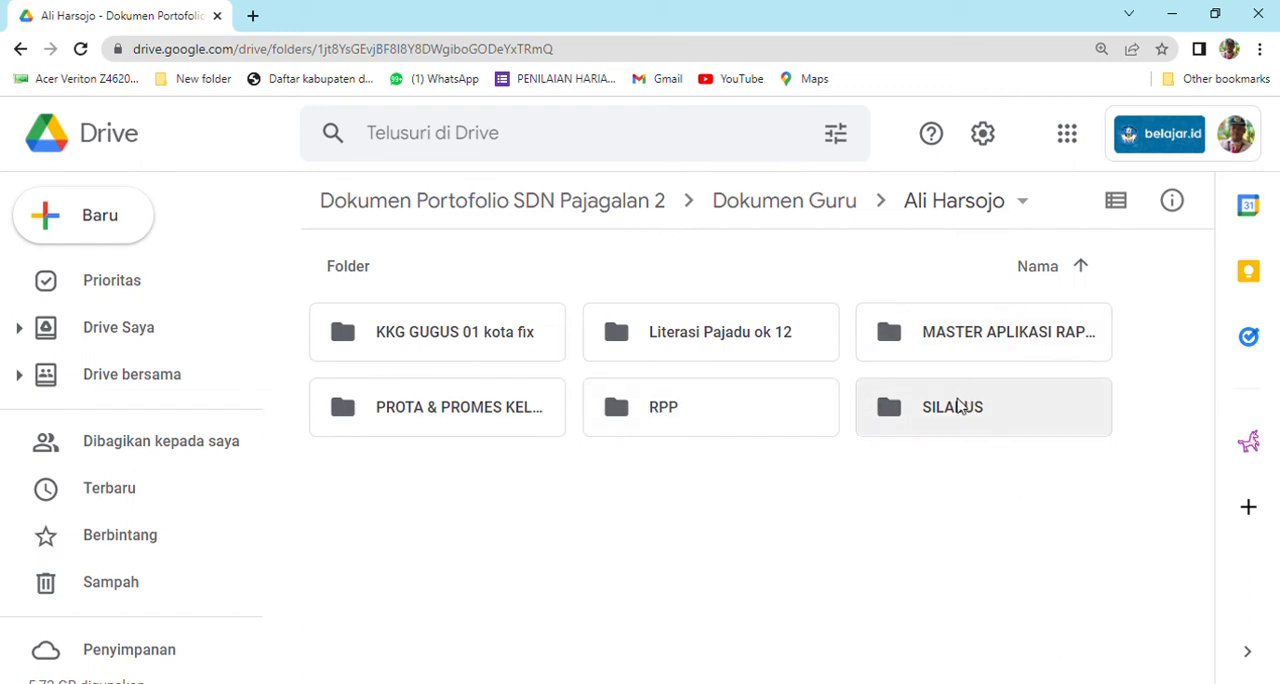
Open the teacher's RPP folder and look through its lesson-plan subfolders.
{"action": "double_click", "coordinate": [731, 420]}
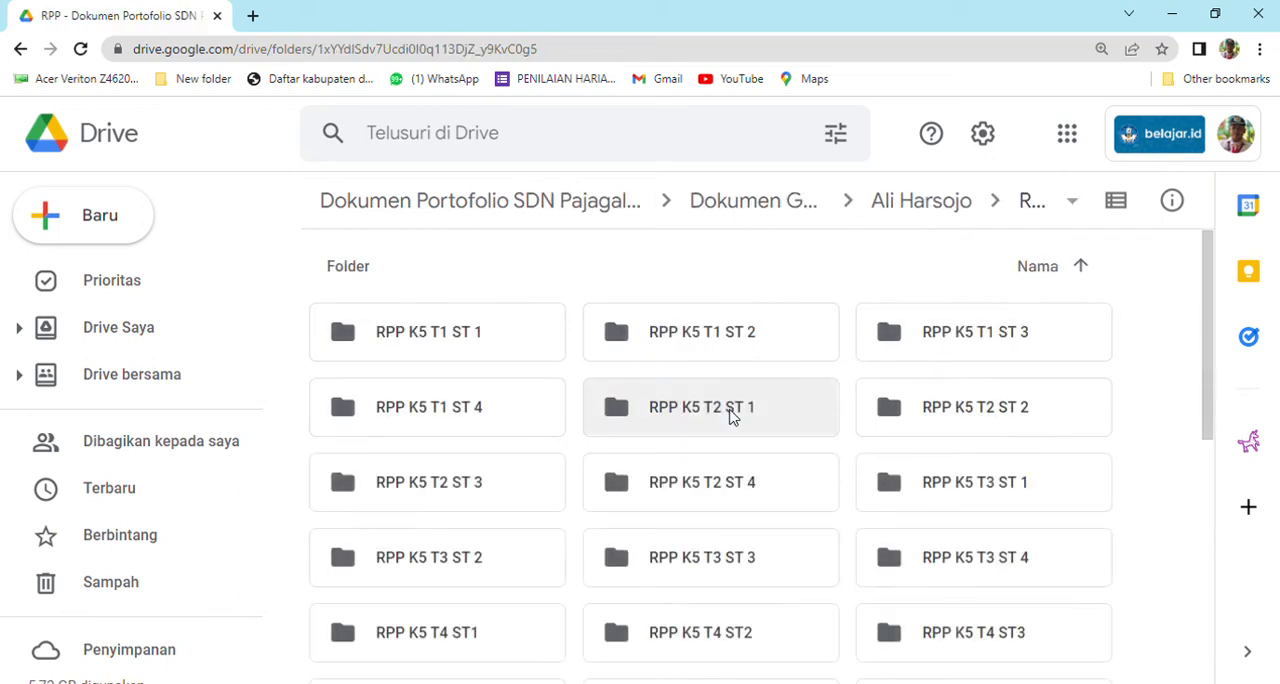
{"action": "scroll", "coordinate": [731, 414], "scroll_direction": "down", "scroll_amount": 2}
{"action": "scroll", "coordinate": [731, 414], "scroll_direction": "down", "scroll_amount": 4}
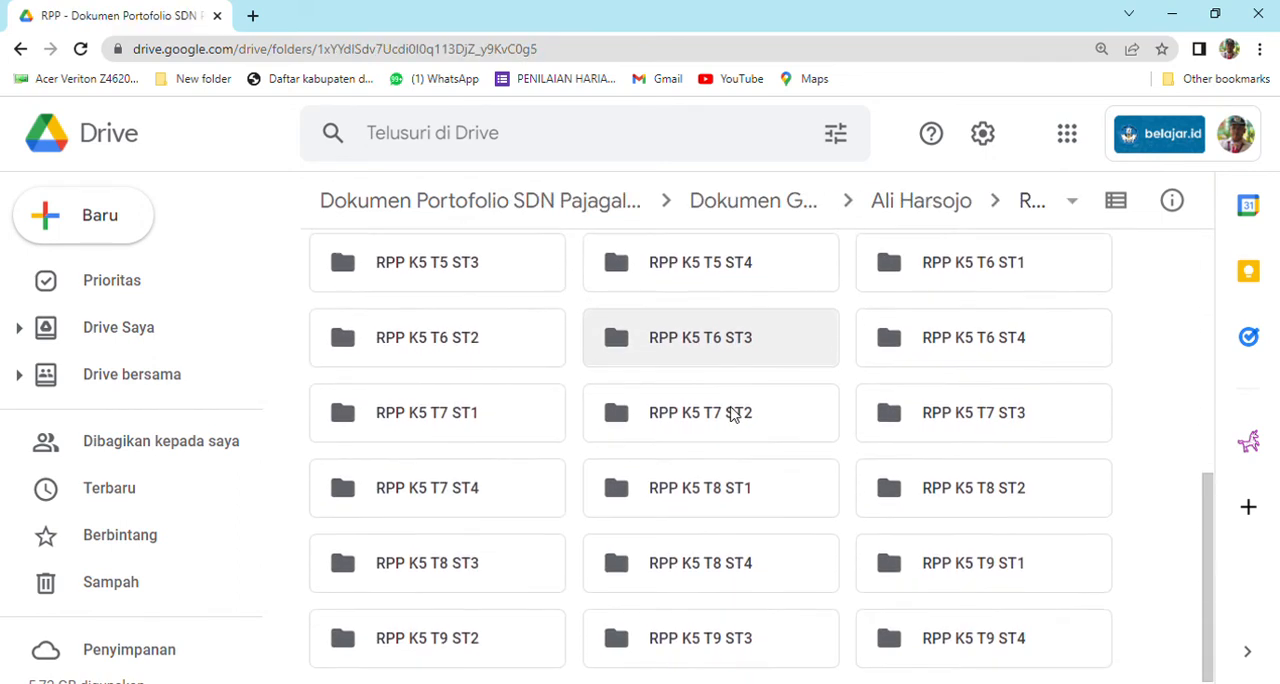
{"action": "scroll", "coordinate": [731, 416], "scroll_direction": "up", "scroll_amount": 5}
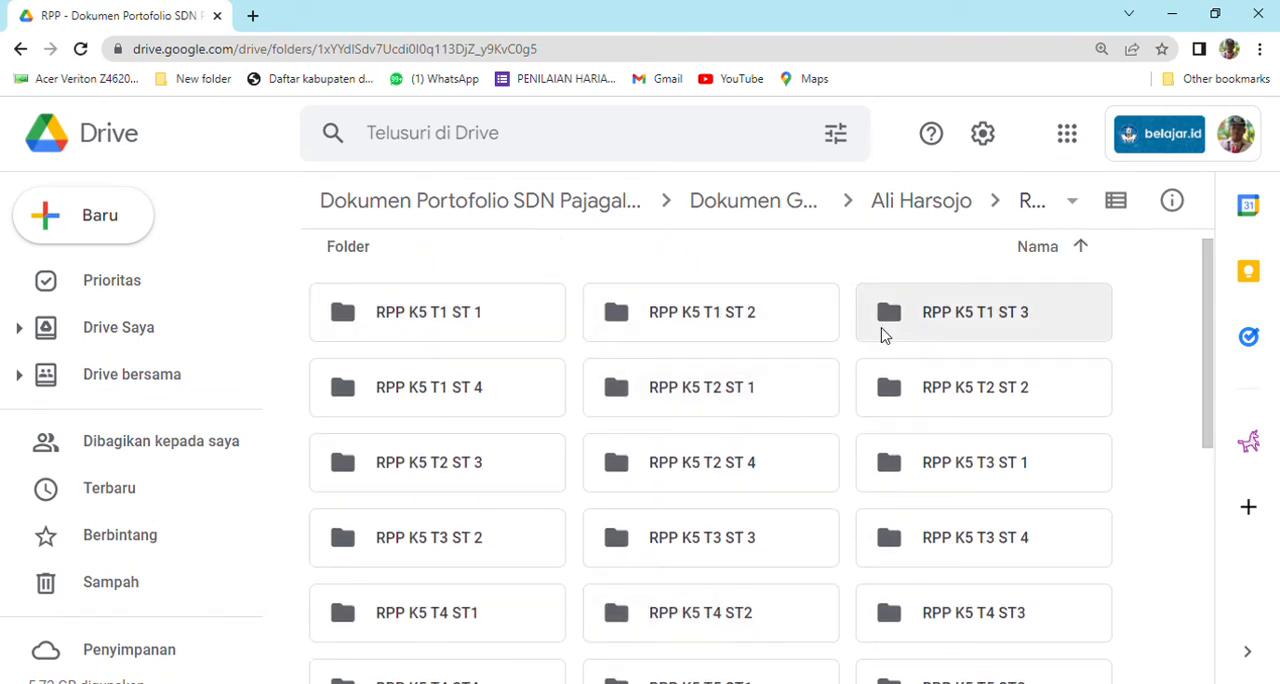
{"action": "scroll", "coordinate": [886, 352], "scroll_direction": "down", "scroll_amount": 4}
{"action": "scroll", "coordinate": [889, 363], "scroll_direction": "up", "scroll_amount": 5}
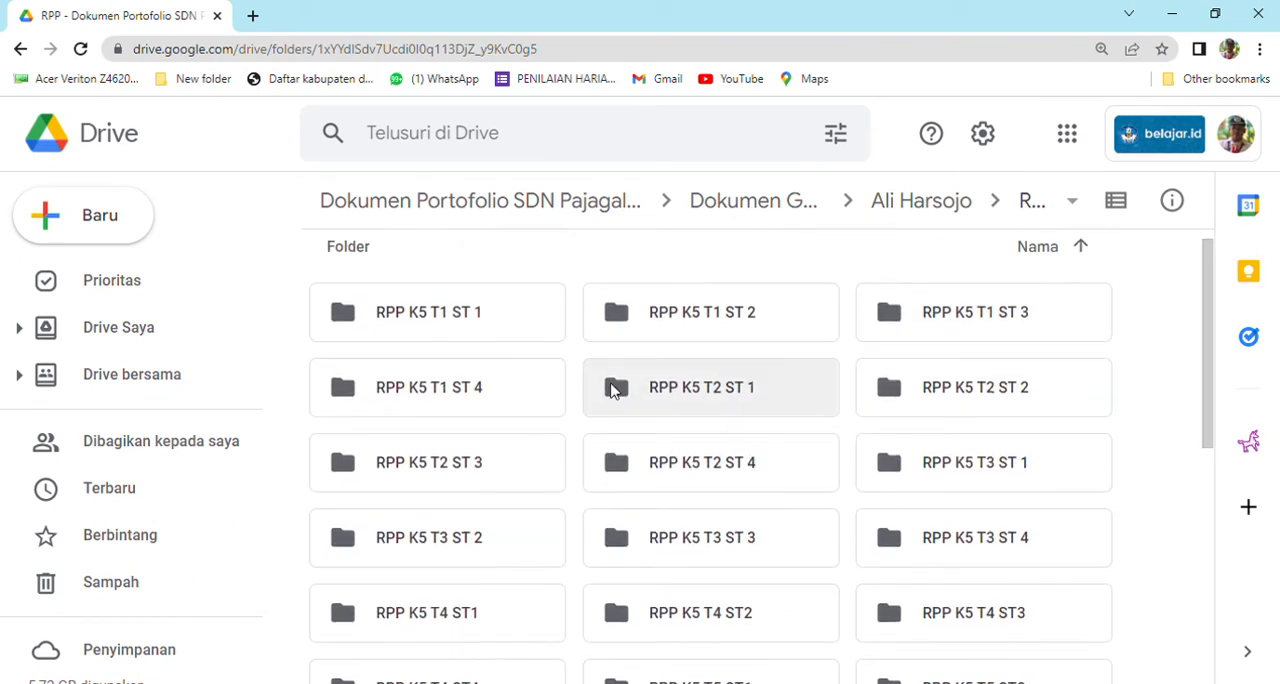
Open the RPP K5 T1 ST 1 folder, look through its documents, and return to the top level of the SDN Pajagalan 2 drive.
{"action": "double_click", "coordinate": [455, 332]}
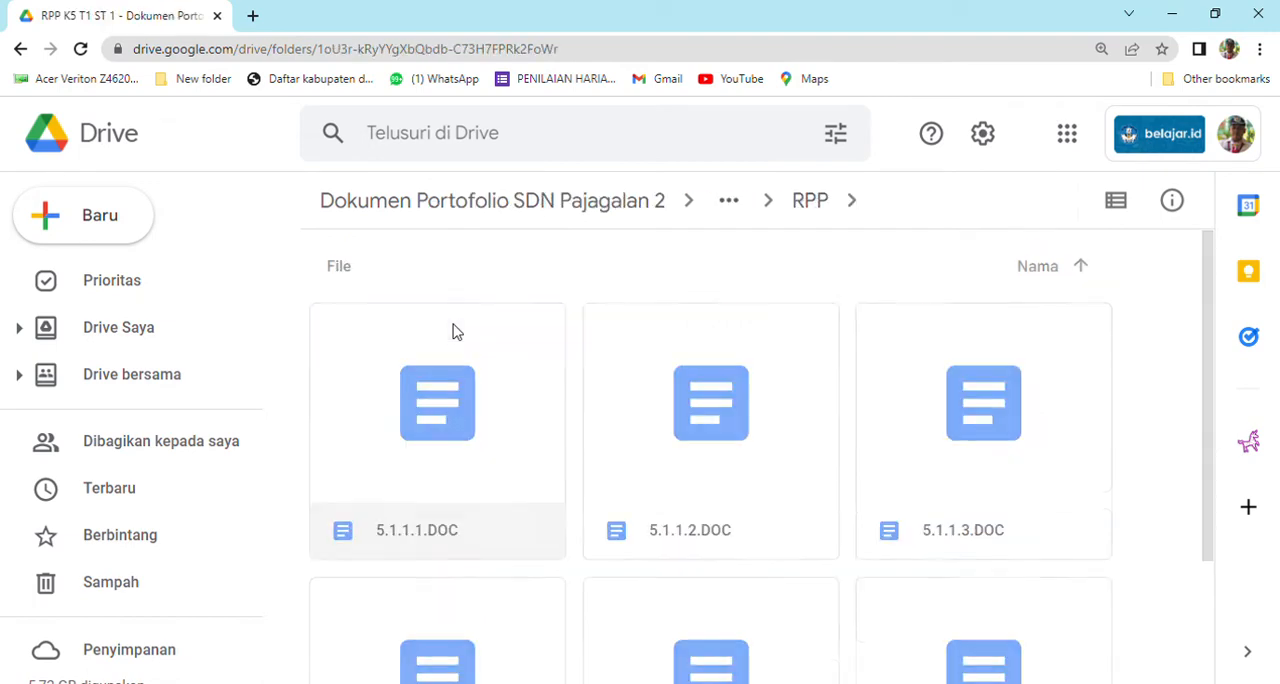
{"action": "scroll", "coordinate": [497, 365], "scroll_direction": "down", "scroll_amount": 1}
{"action": "scroll", "coordinate": [497, 365], "scroll_direction": "down", "scroll_amount": 1}
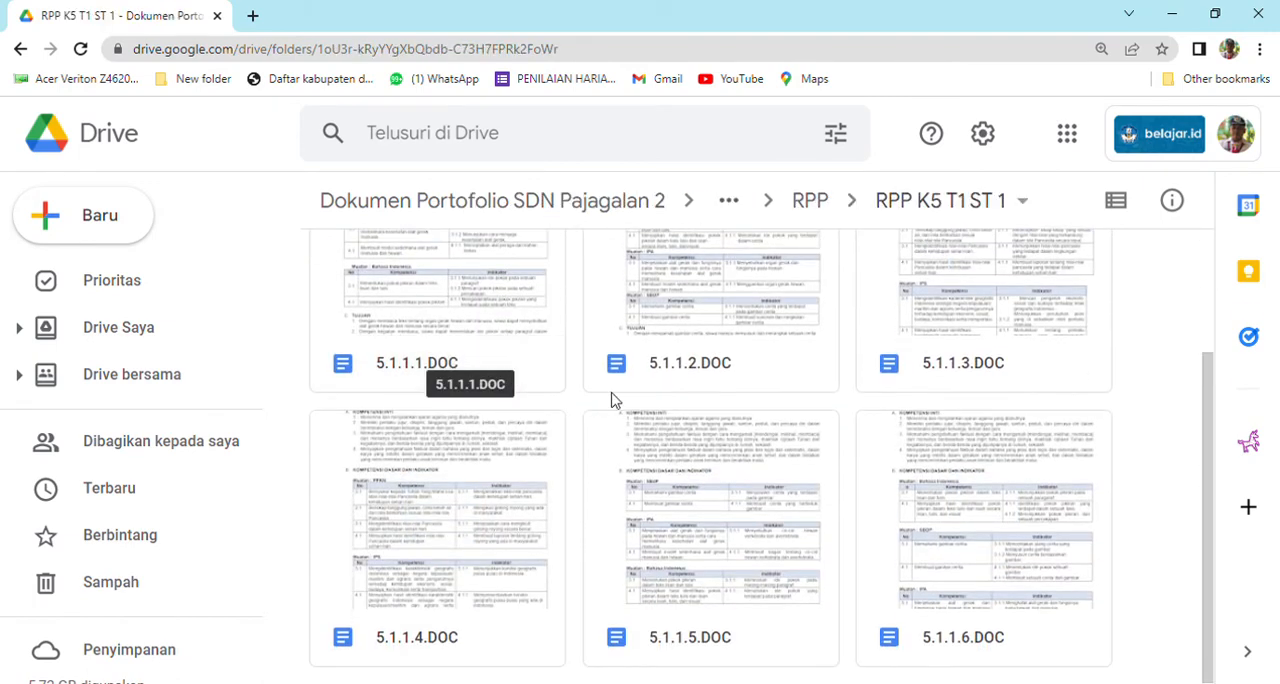
{"action": "scroll", "coordinate": [757, 431], "scroll_direction": "up", "scroll_amount": 2}
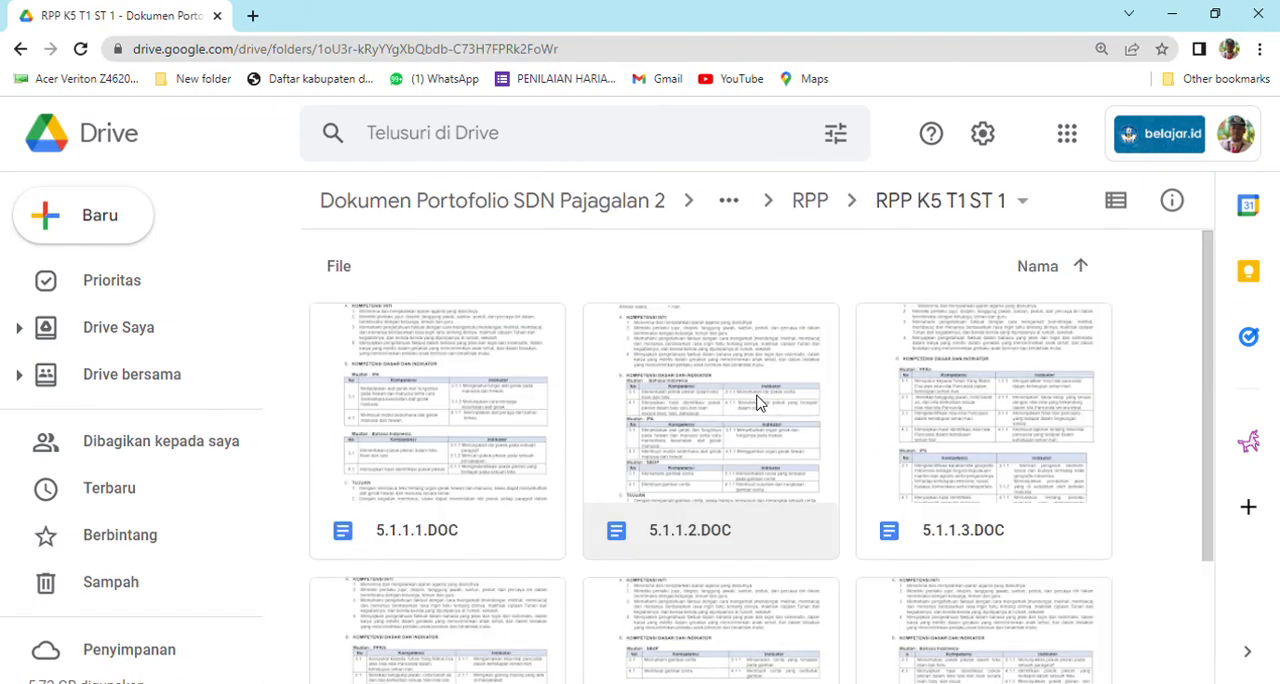
{"action": "left_click", "coordinate": [19, 49]}
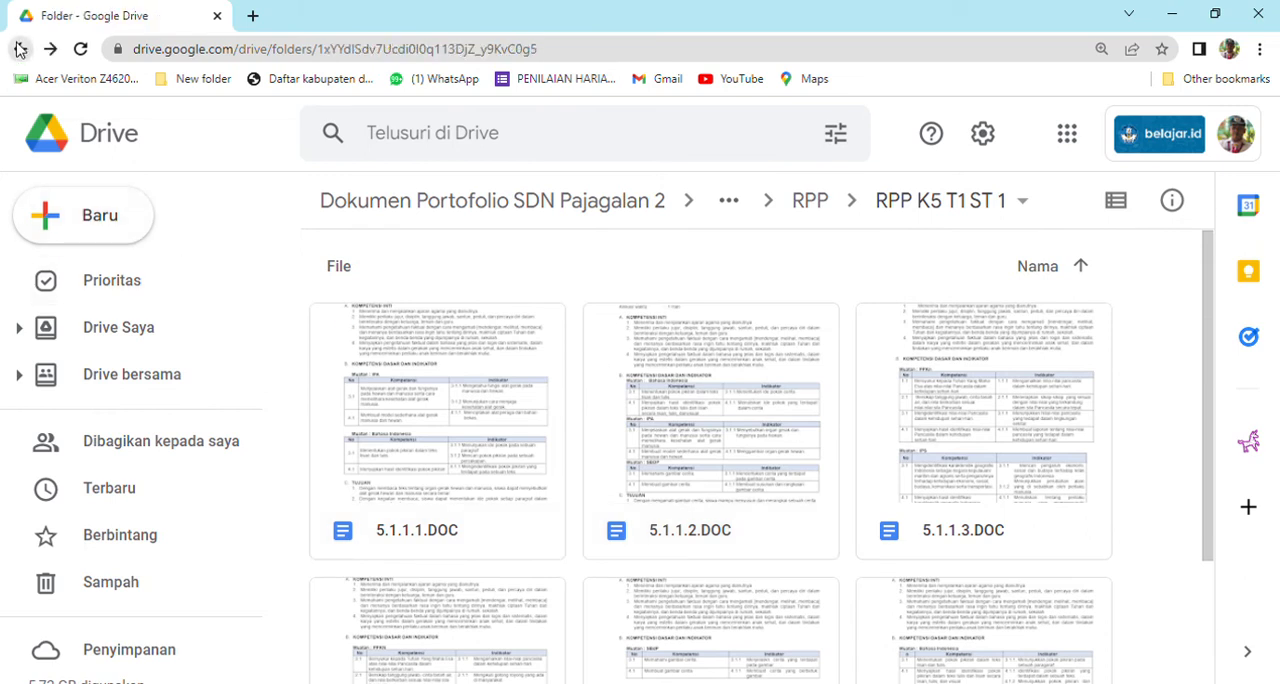
{"action": "left_click", "coordinate": [19, 49]}
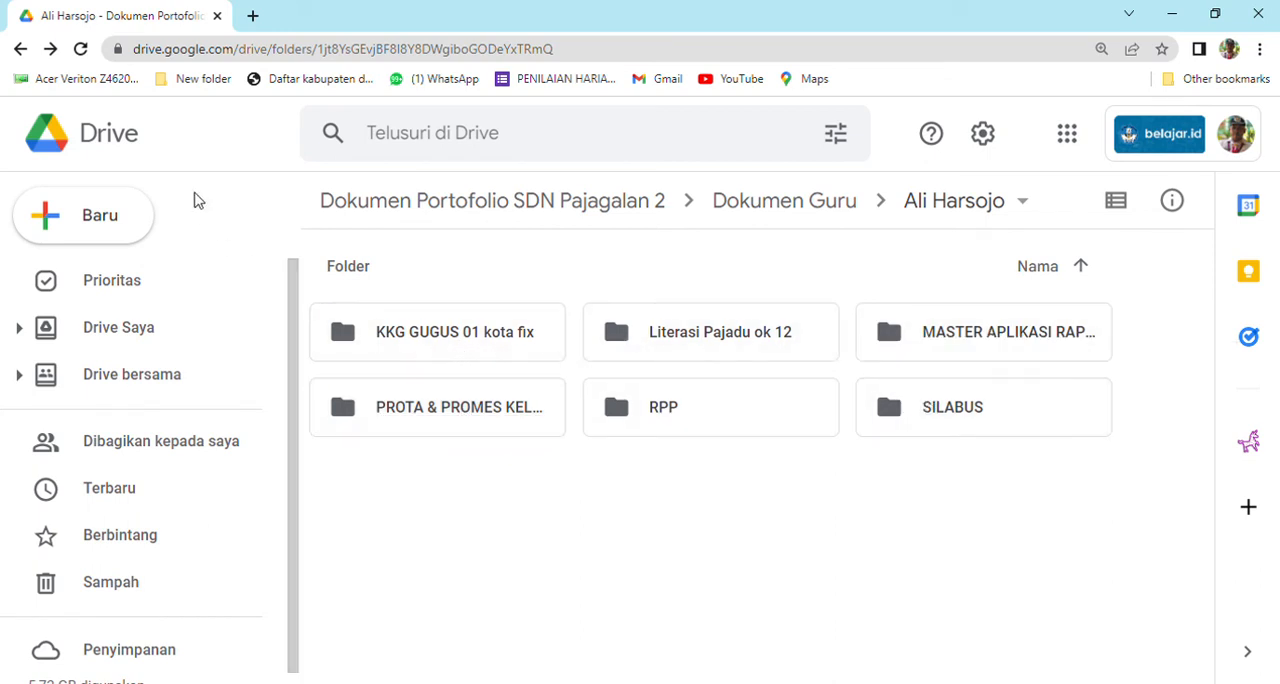
{"action": "left_click", "coordinate": [19, 49]}
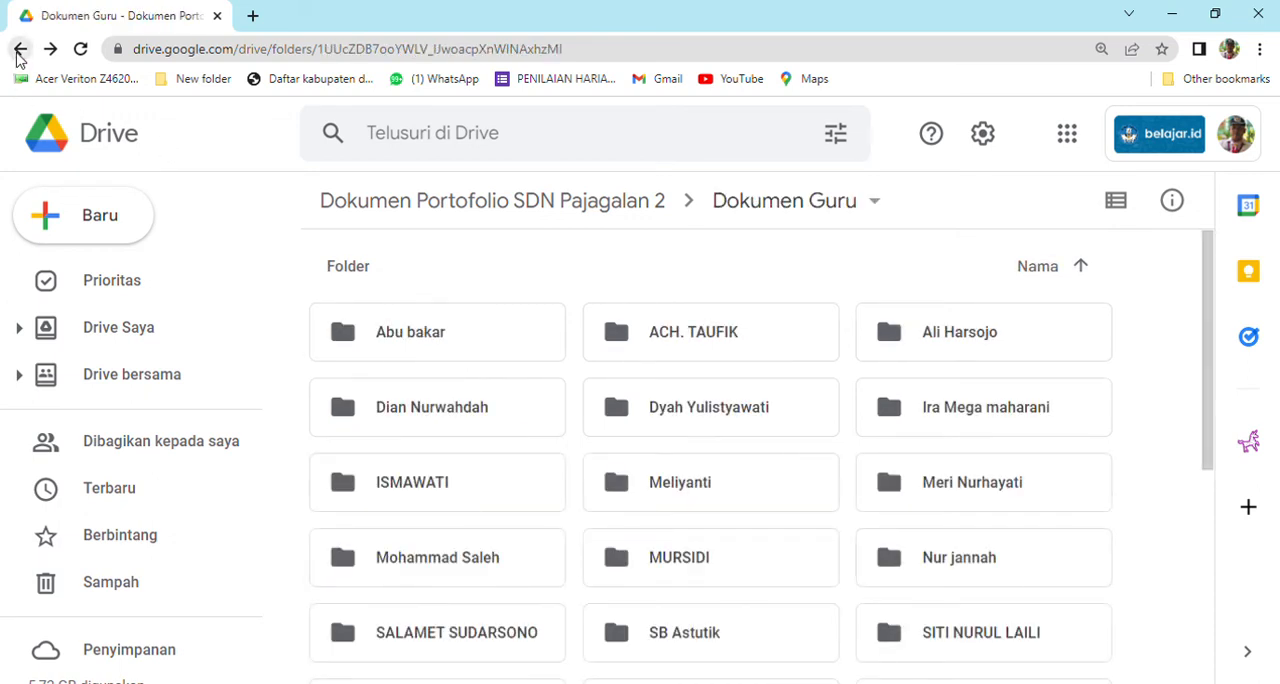
{"action": "left_click", "coordinate": [19, 49]}
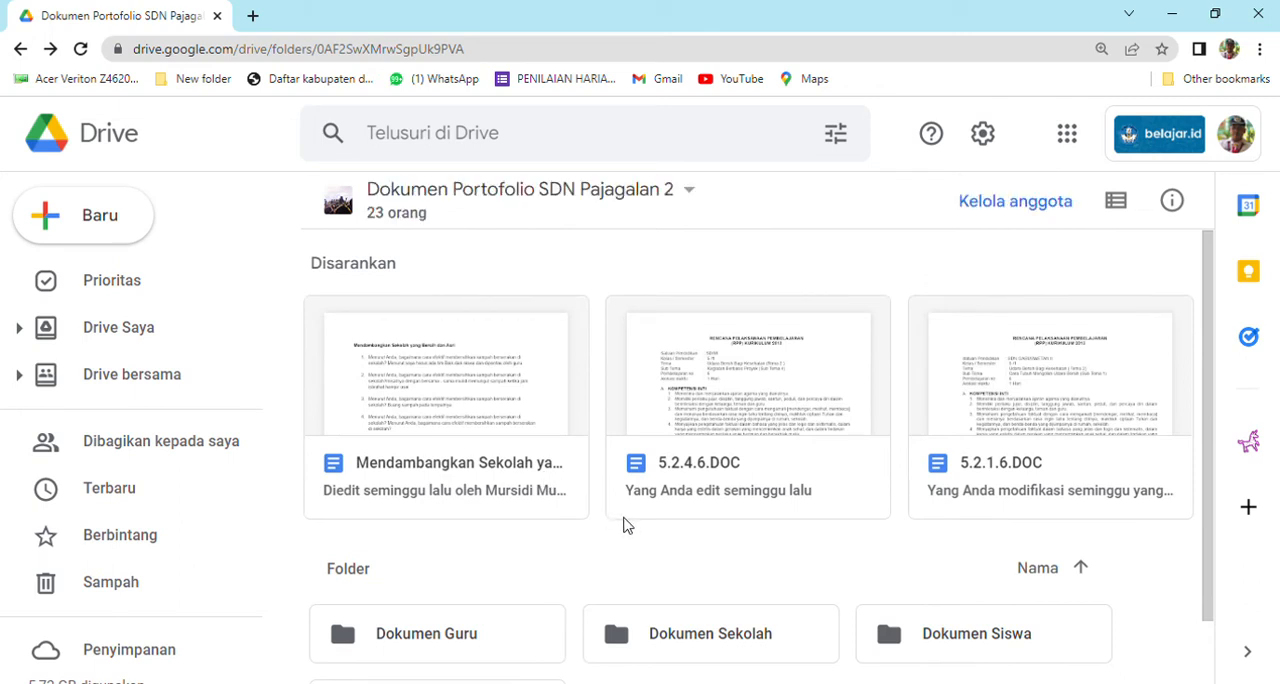
Open the Dokumen Sekolah folder, review its subfolders and open the Foto Kegiatan shortcut.
{"action": "scroll", "coordinate": [624, 525], "scroll_direction": "down", "scroll_amount": 1}
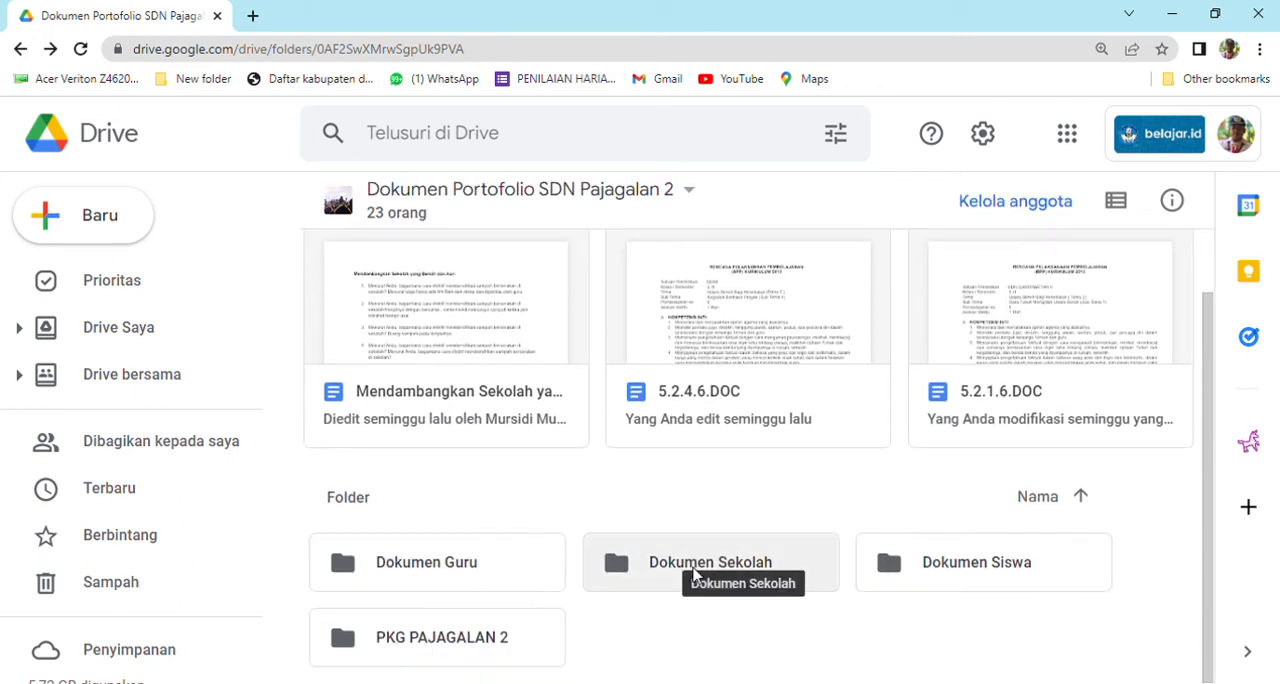
{"action": "double_click", "coordinate": [695, 573]}
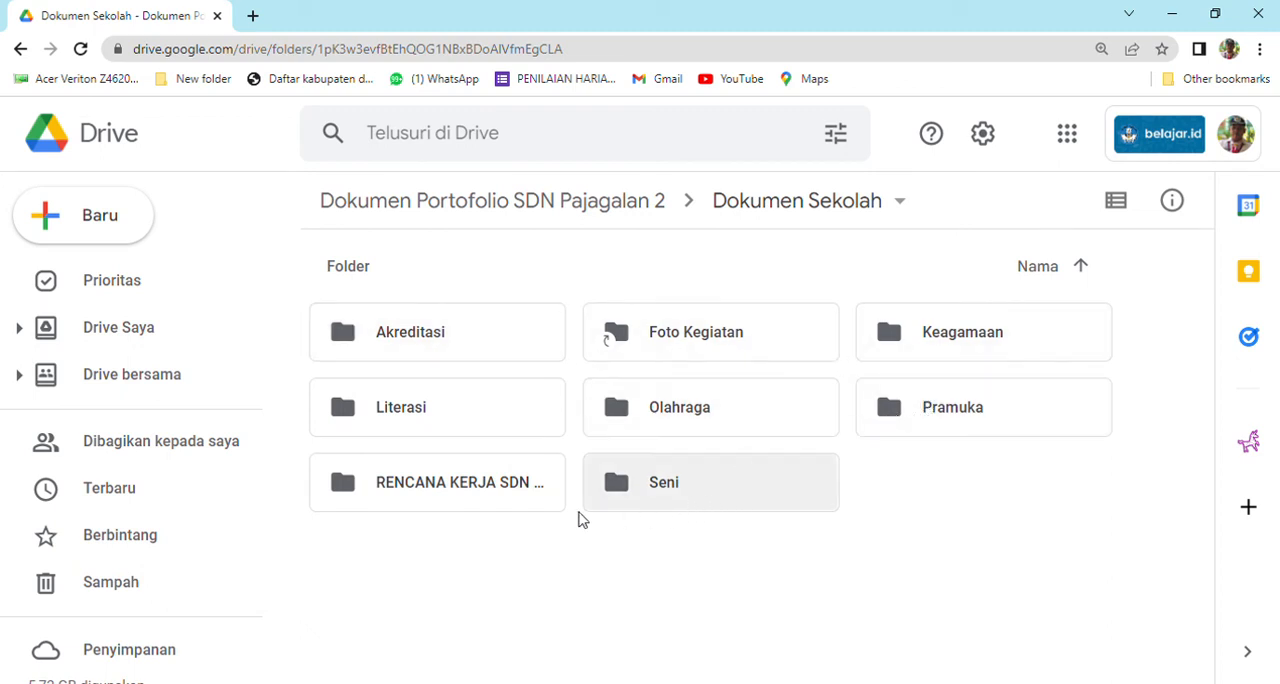
{"action": "left_click", "coordinate": [449, 432]}
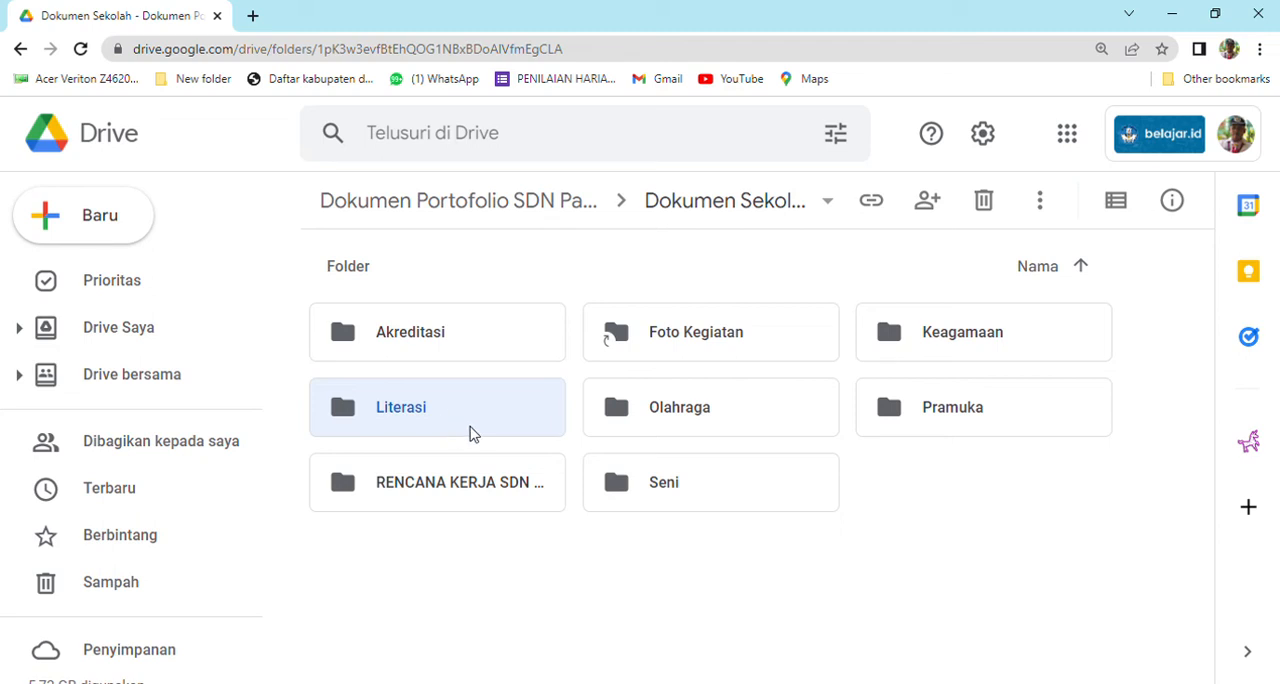
{"action": "left_click", "coordinate": [653, 353]}
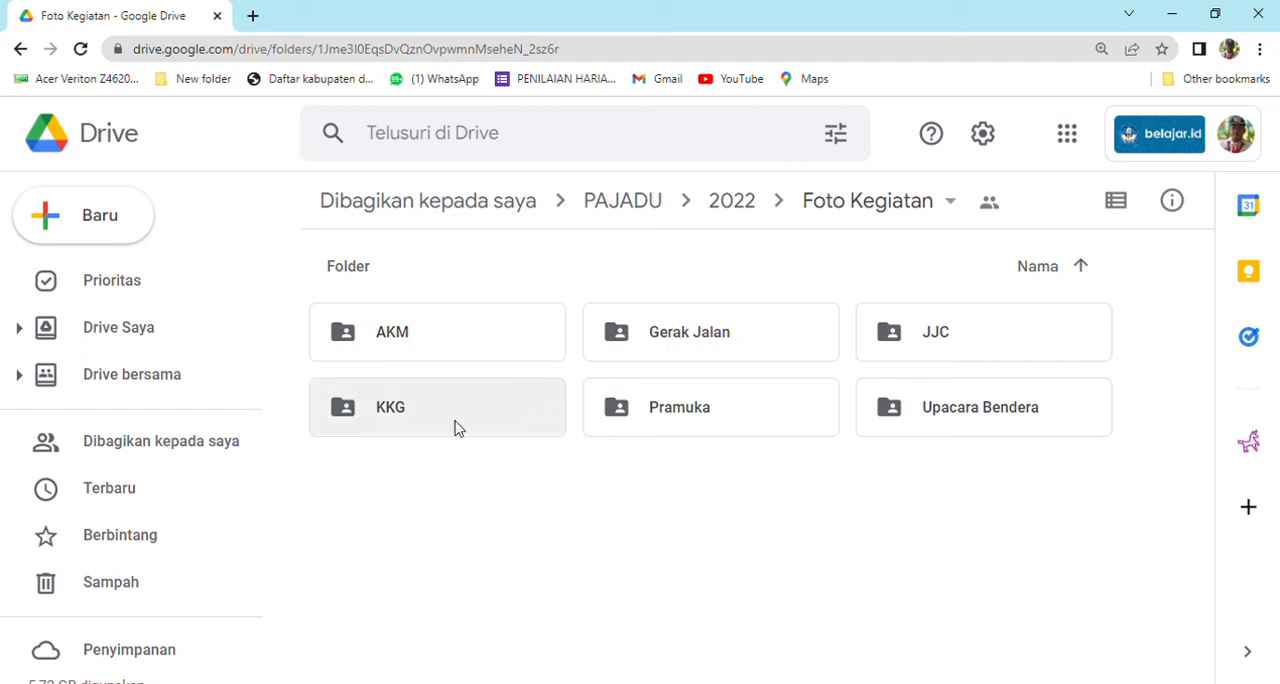
Look through the photos in the Gerak Jalan folder, then return to the top level of the SDN Pajagalan 2 drive.
{"action": "double_click", "coordinate": [647, 347]}
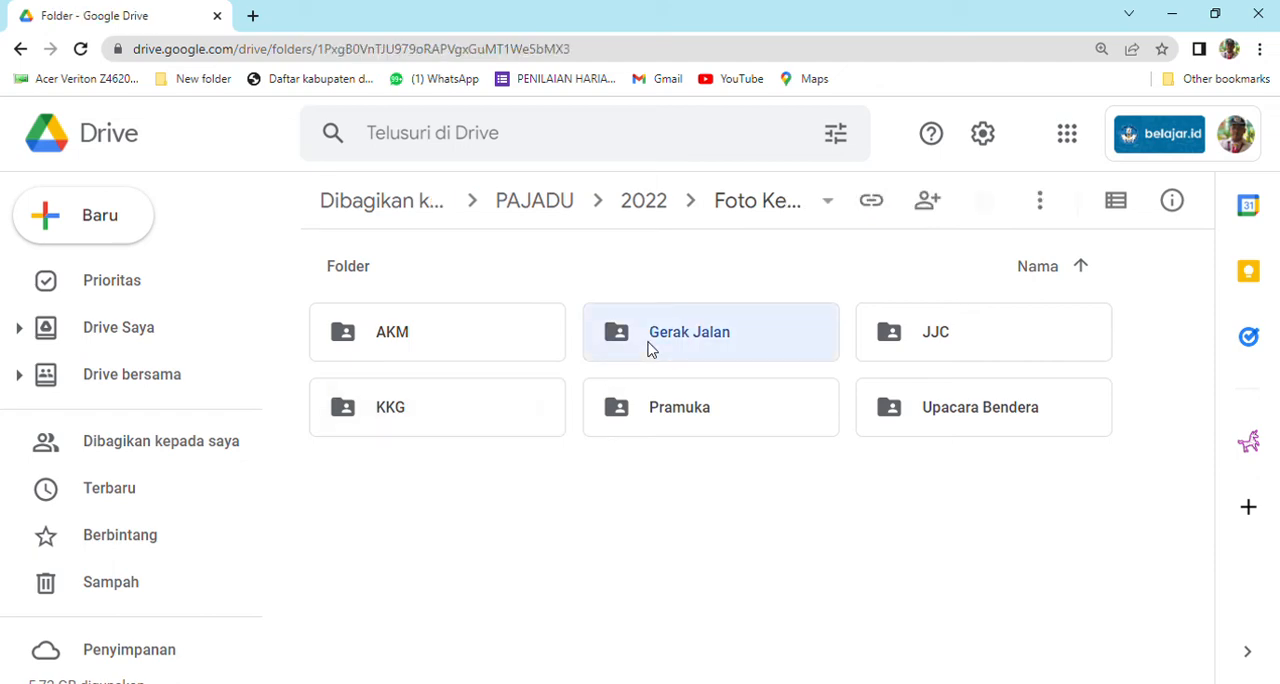
{"action": "scroll", "coordinate": [617, 393], "scroll_direction": "down", "scroll_amount": 2}
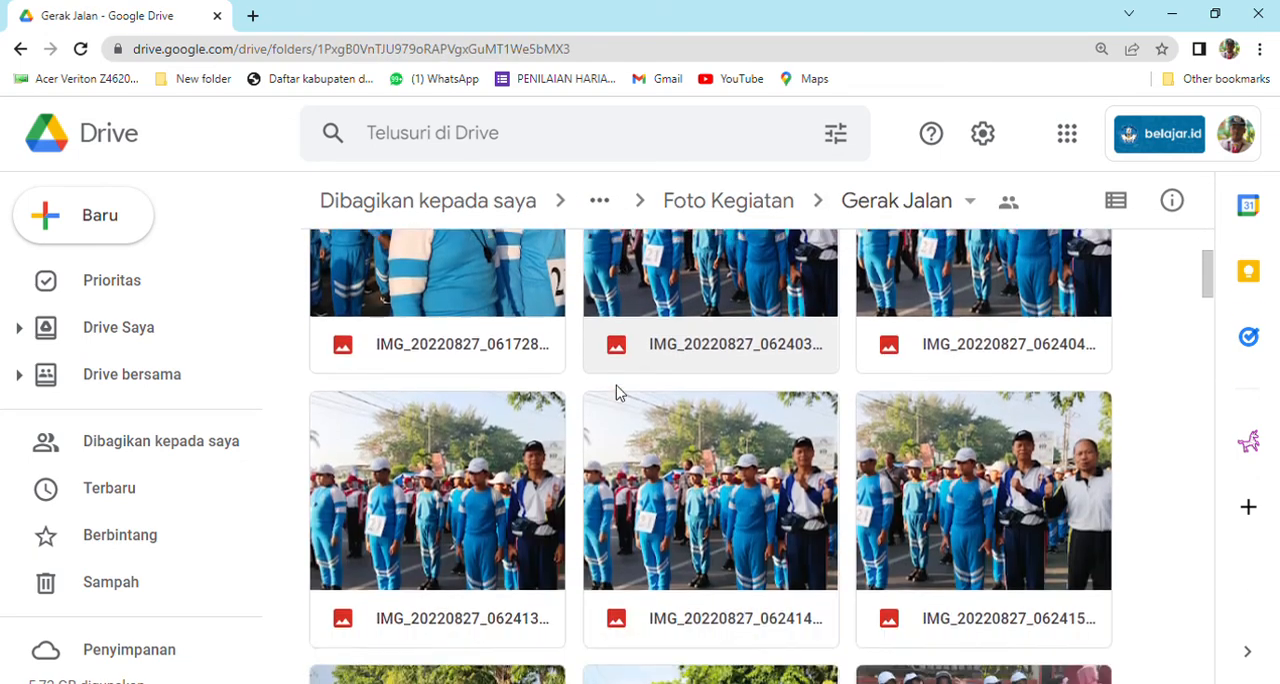
{"action": "scroll", "coordinate": [617, 393], "scroll_direction": "down", "scroll_amount": 3}
{"action": "scroll", "coordinate": [617, 393], "scroll_direction": "down", "scroll_amount": 10}
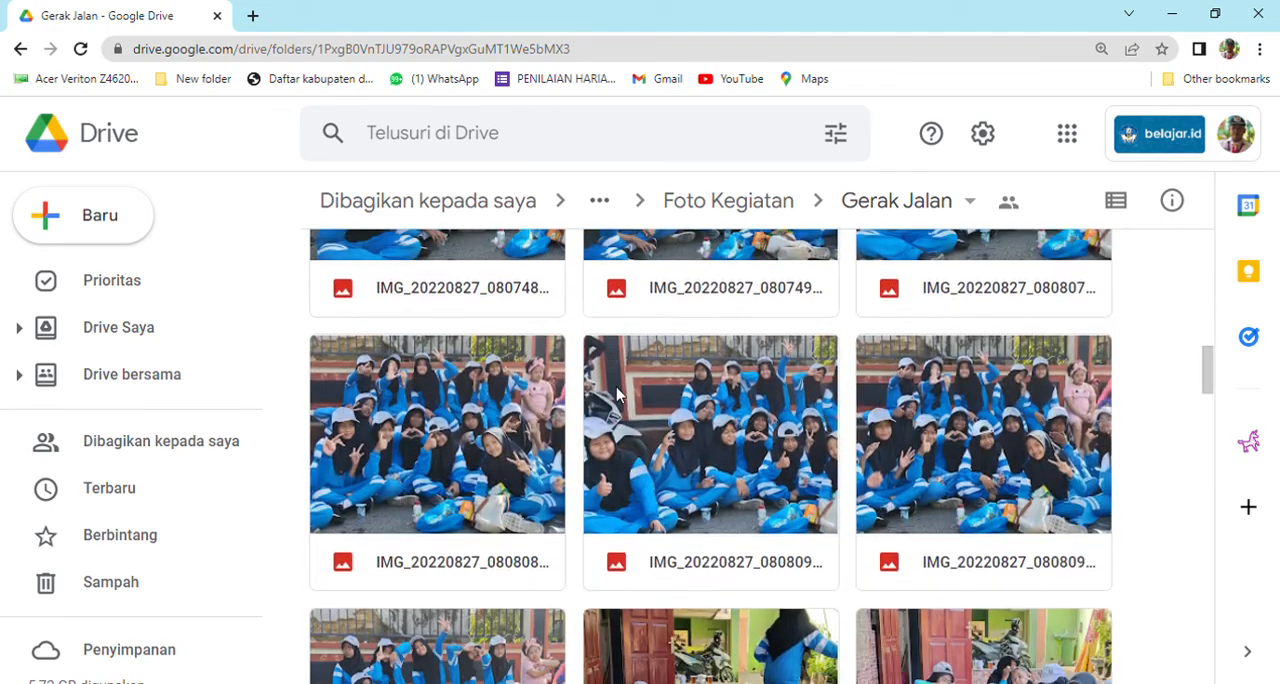
{"action": "scroll", "coordinate": [619, 387], "scroll_direction": "up", "scroll_amount": 15}
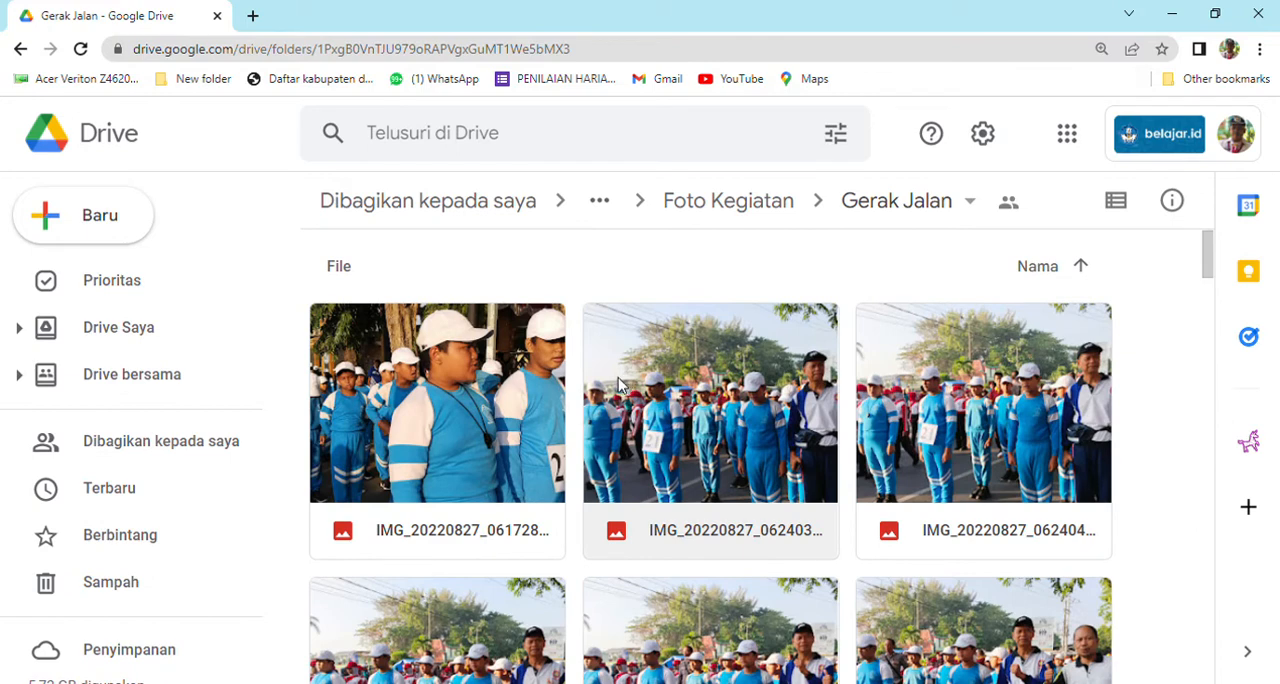
{"action": "left_click", "coordinate": [20, 50]}
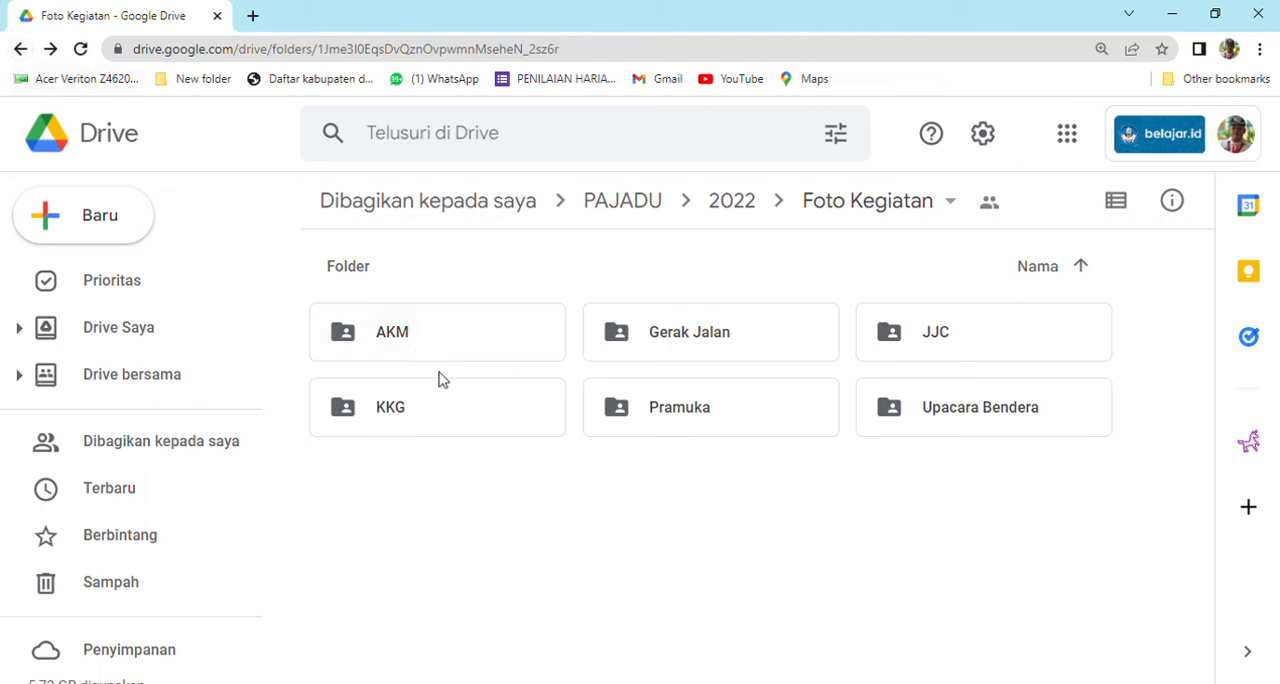
{"action": "left_click", "coordinate": [20, 49]}
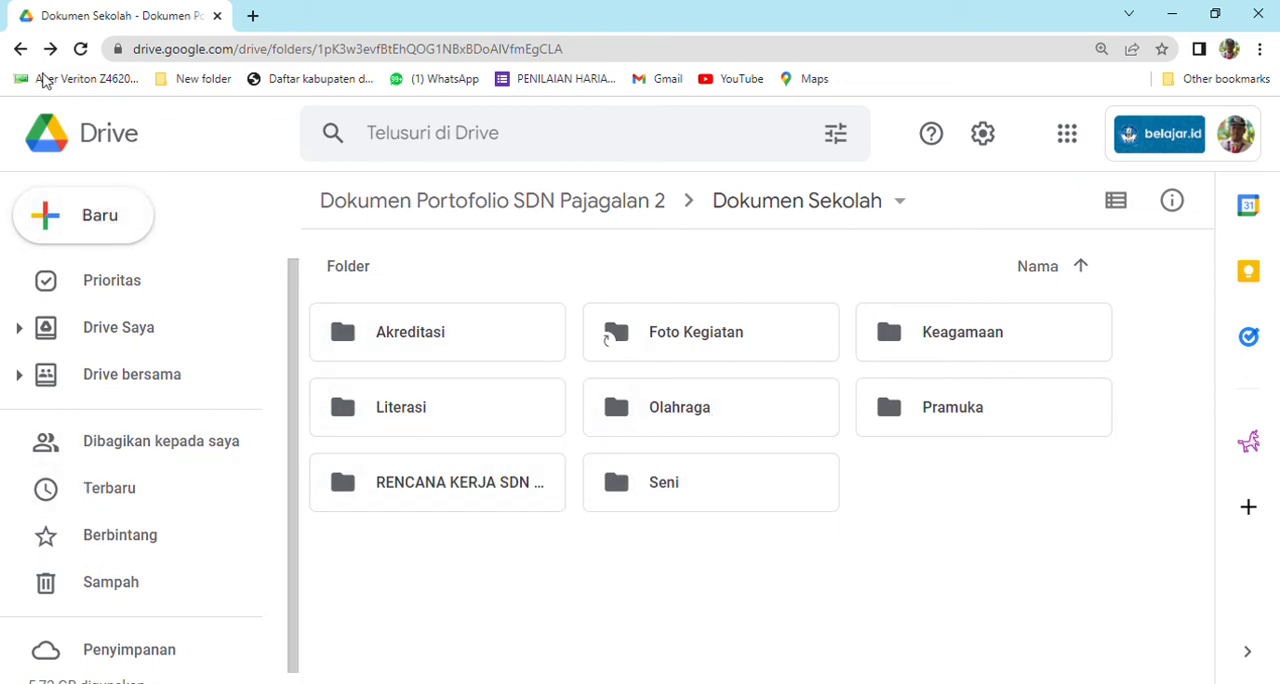
{"action": "left_click", "coordinate": [20, 49]}
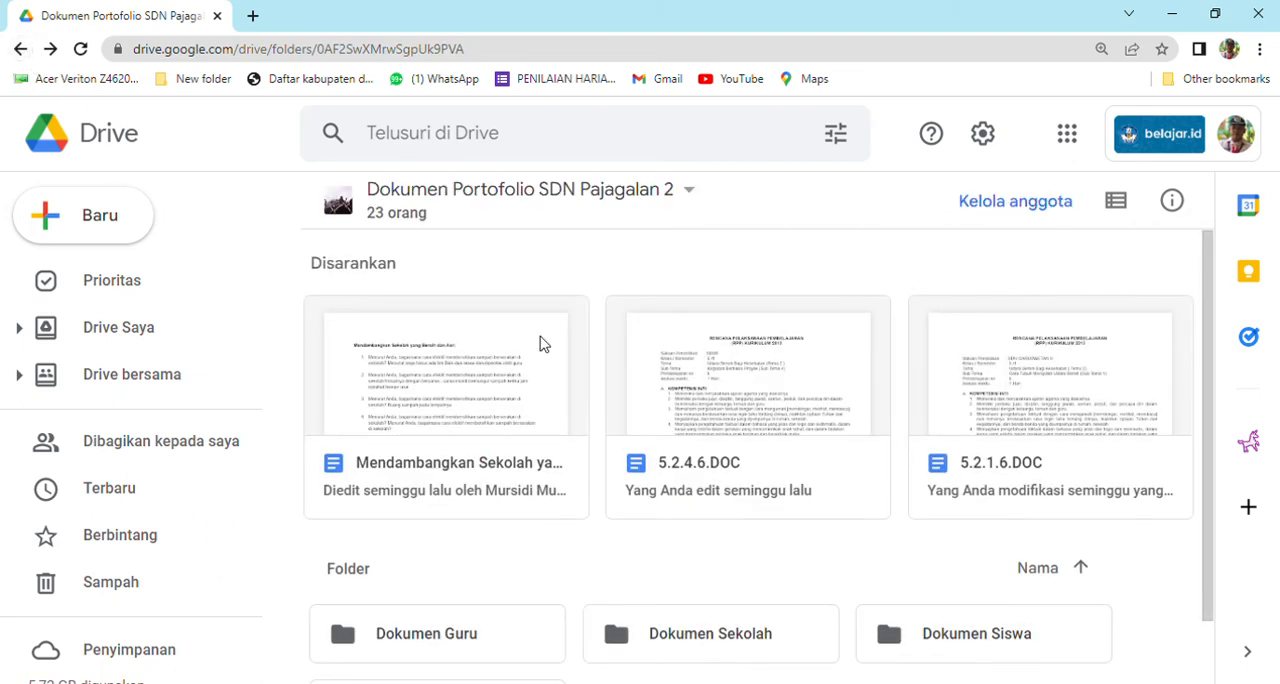
Open the Dokumen Siswa folder, review its class folders, and return to the drive's main folder list.
{"action": "scroll", "coordinate": [818, 427], "scroll_direction": "down", "scroll_amount": 1}
{"action": "double_click", "coordinate": [935, 560]}
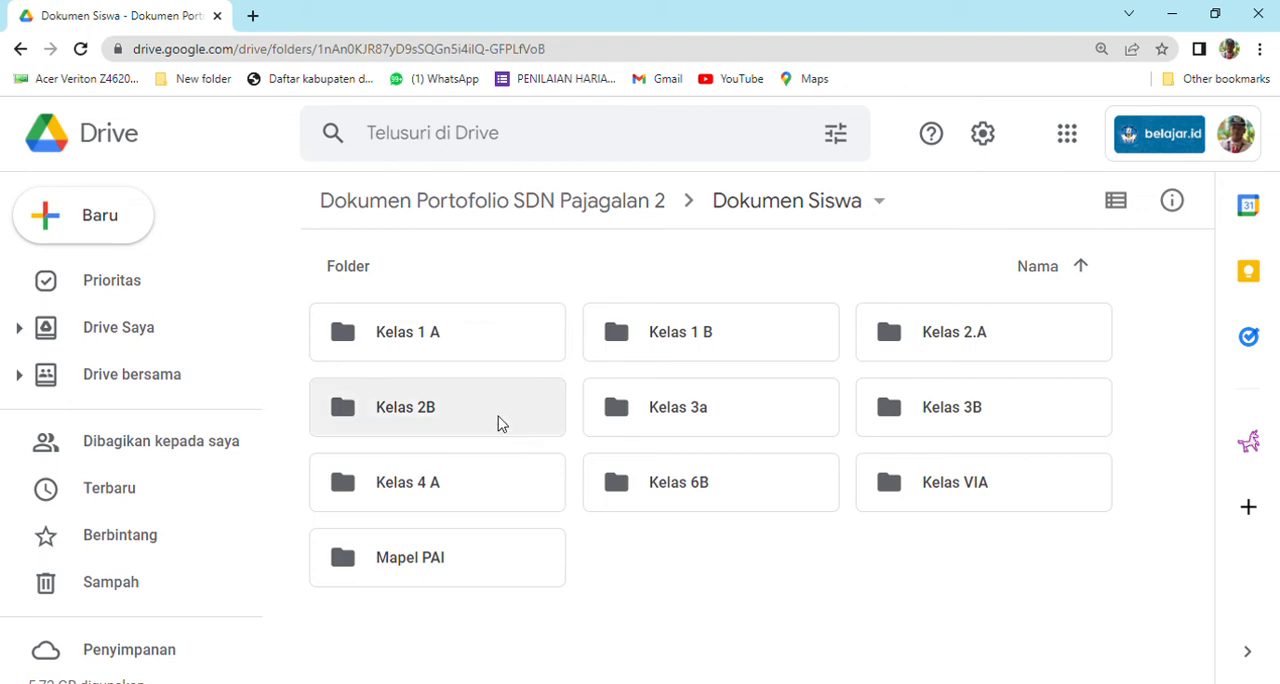
{"action": "left_click", "coordinate": [20, 50]}
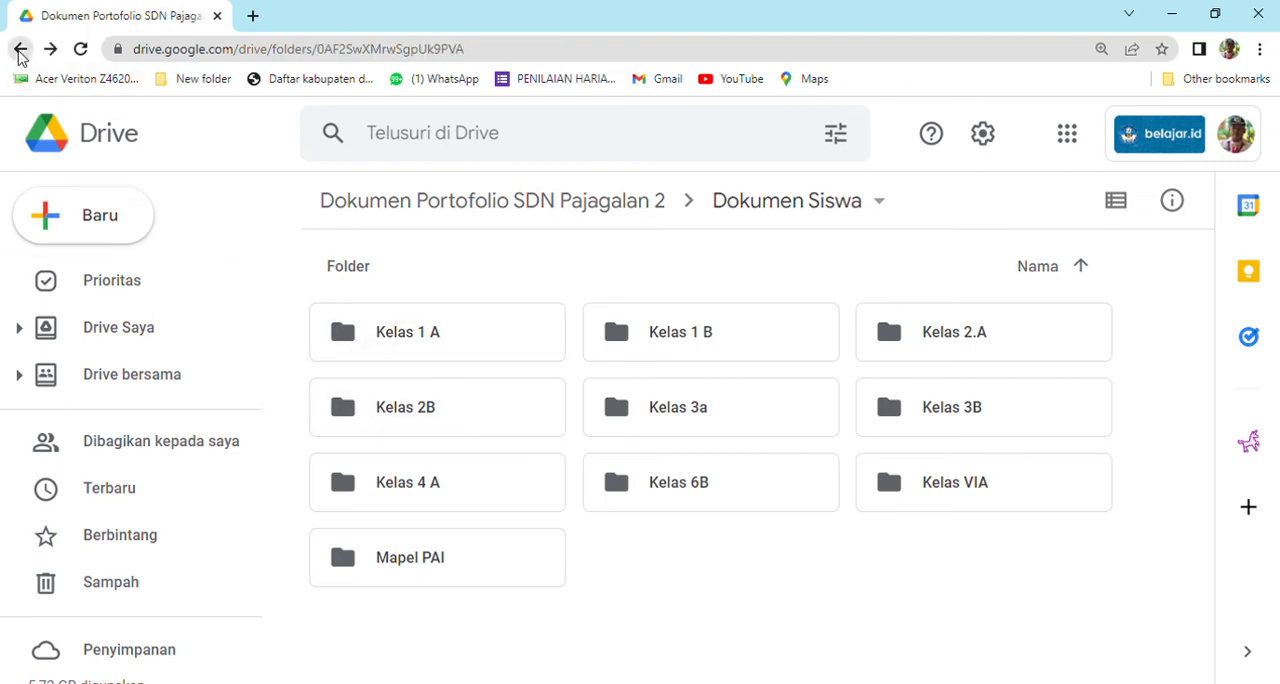
{"action": "scroll", "coordinate": [530, 455], "scroll_direction": "down", "scroll_amount": 1}
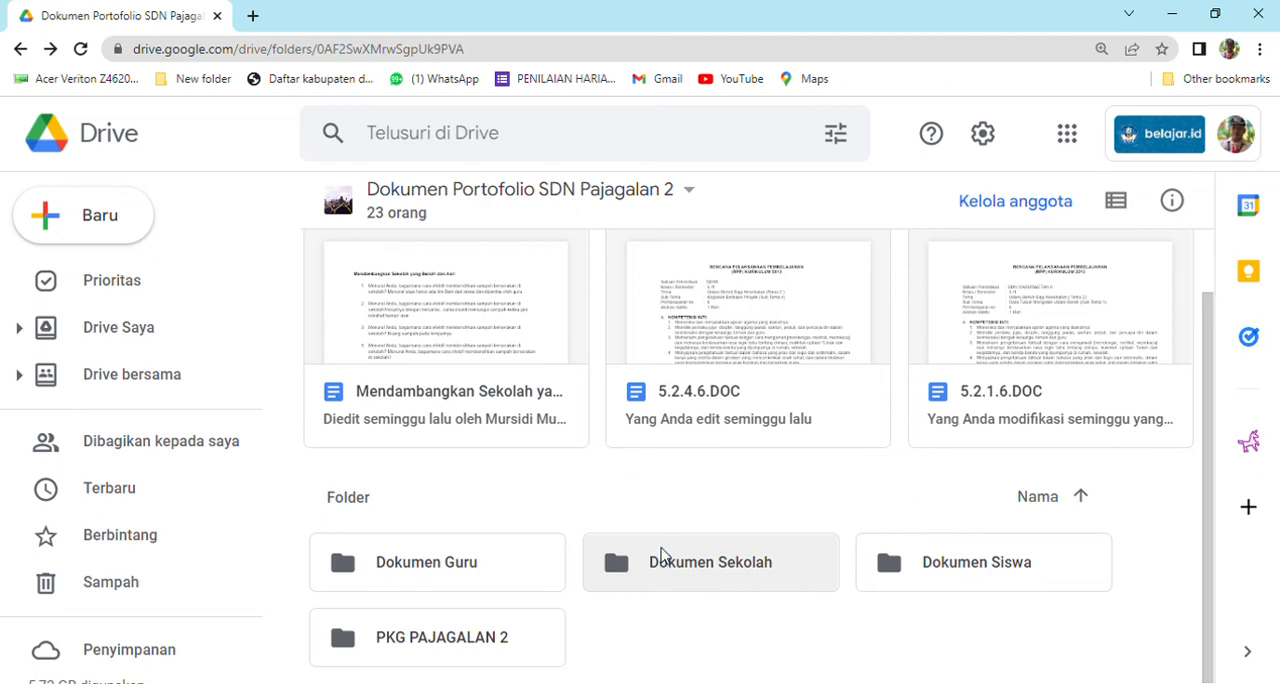
{"action": "scroll", "coordinate": [661, 555], "scroll_direction": "up", "scroll_amount": 1}
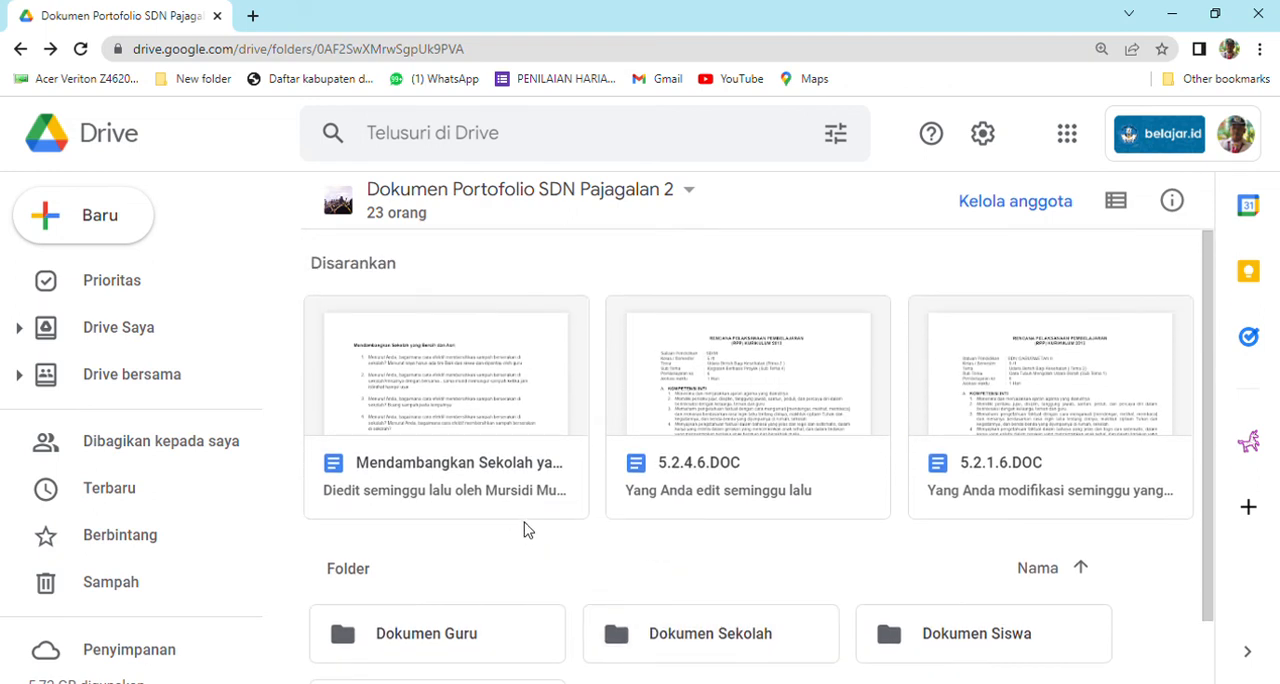
Upload the HOTS 1 folder from the computer into the third teacher's folder in Dokumen Guru.
{"action": "double_click", "coordinate": [491, 638]}
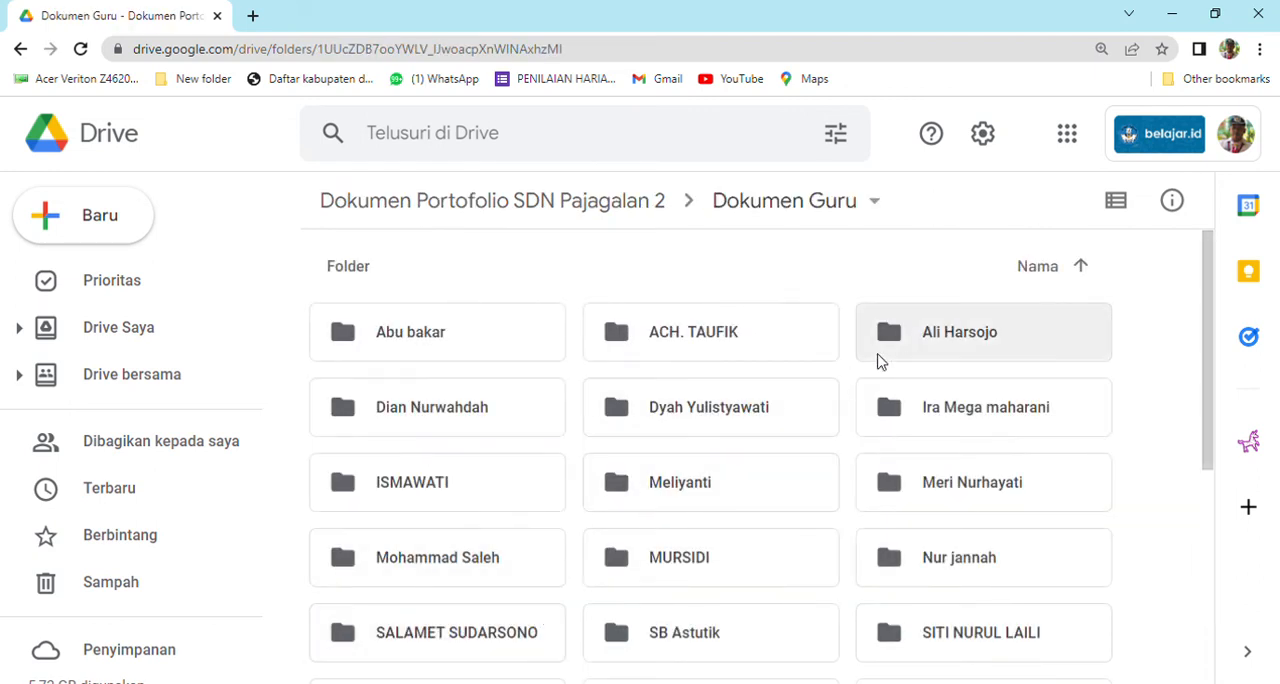
{"action": "double_click", "coordinate": [911, 339]}
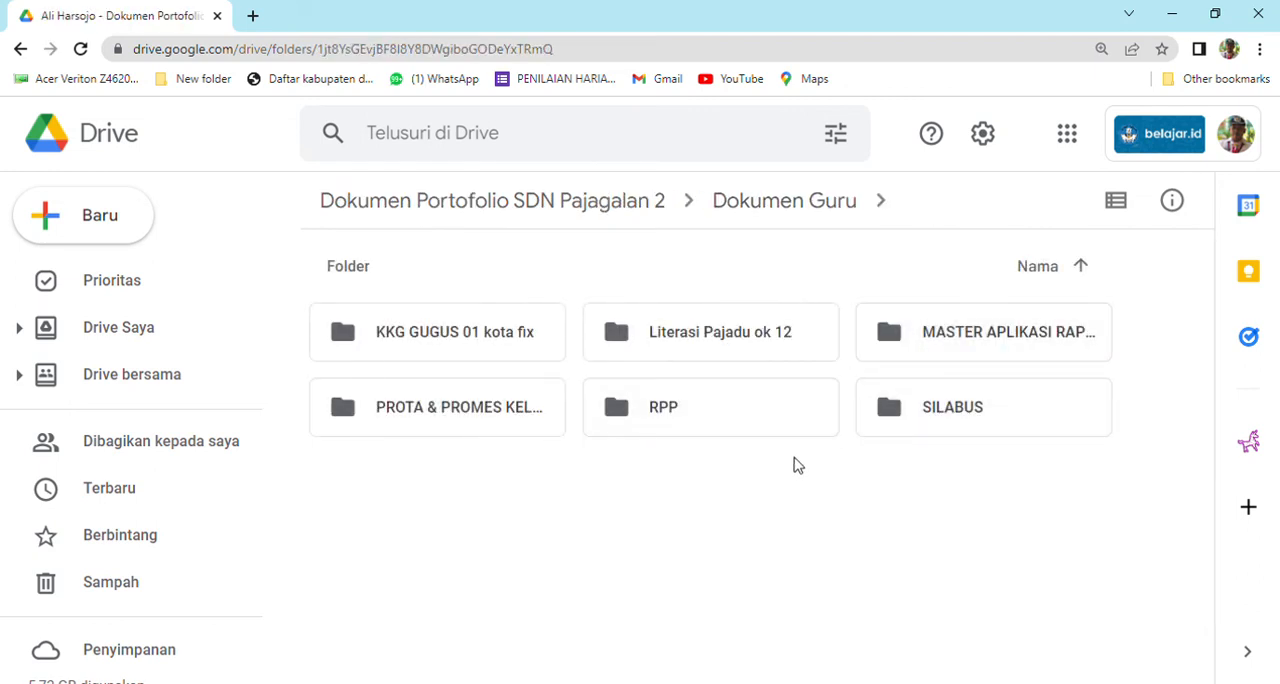
{"action": "right_click", "coordinate": [740, 518]}
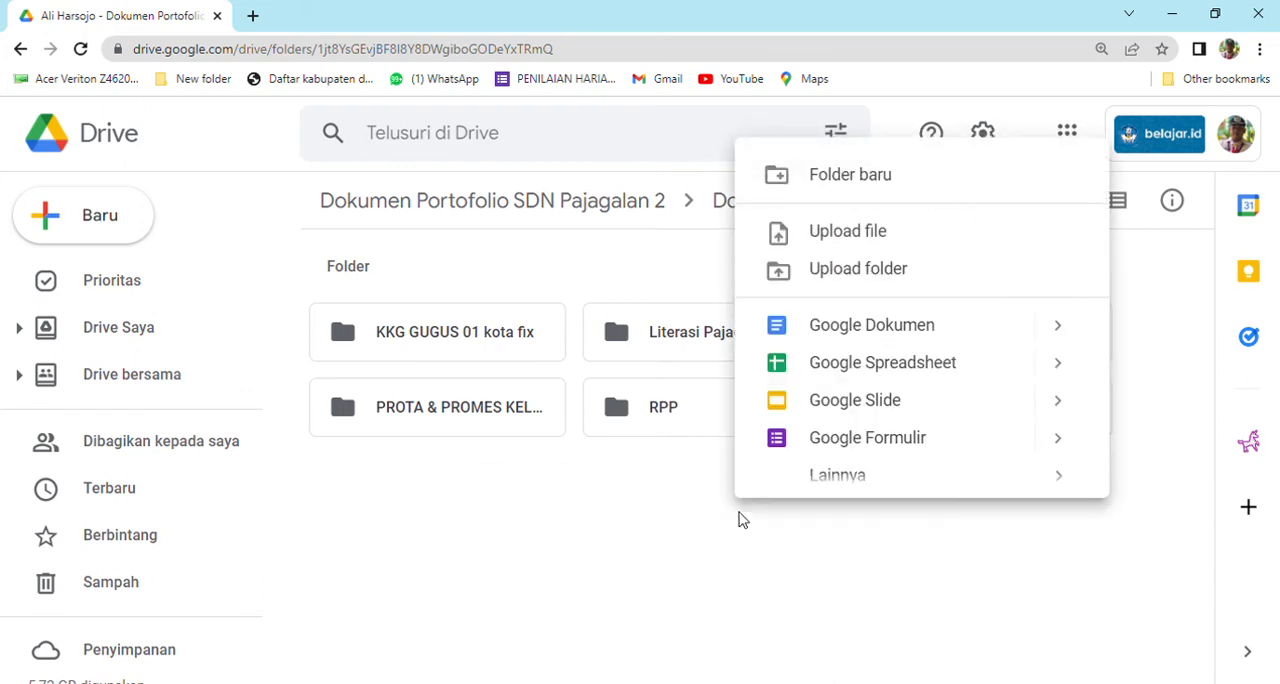
{"action": "left_click", "coordinate": [831, 284]}
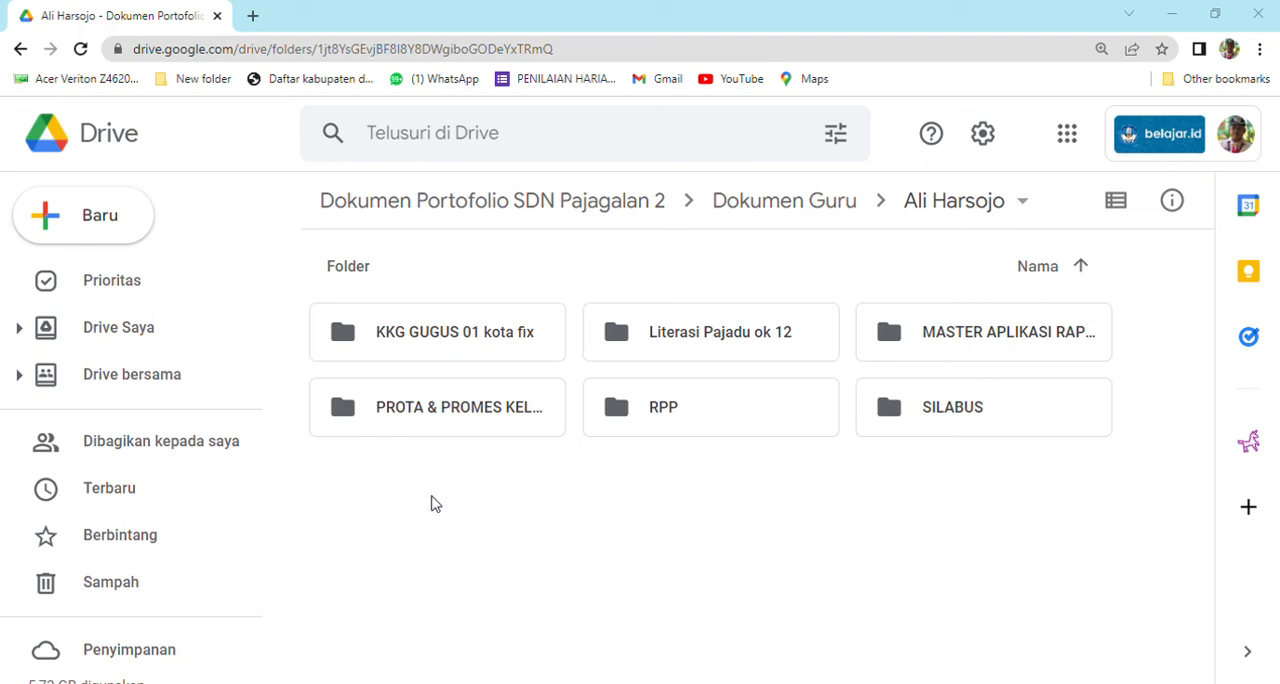
{"action": "left_click", "coordinate": [586, 591]}
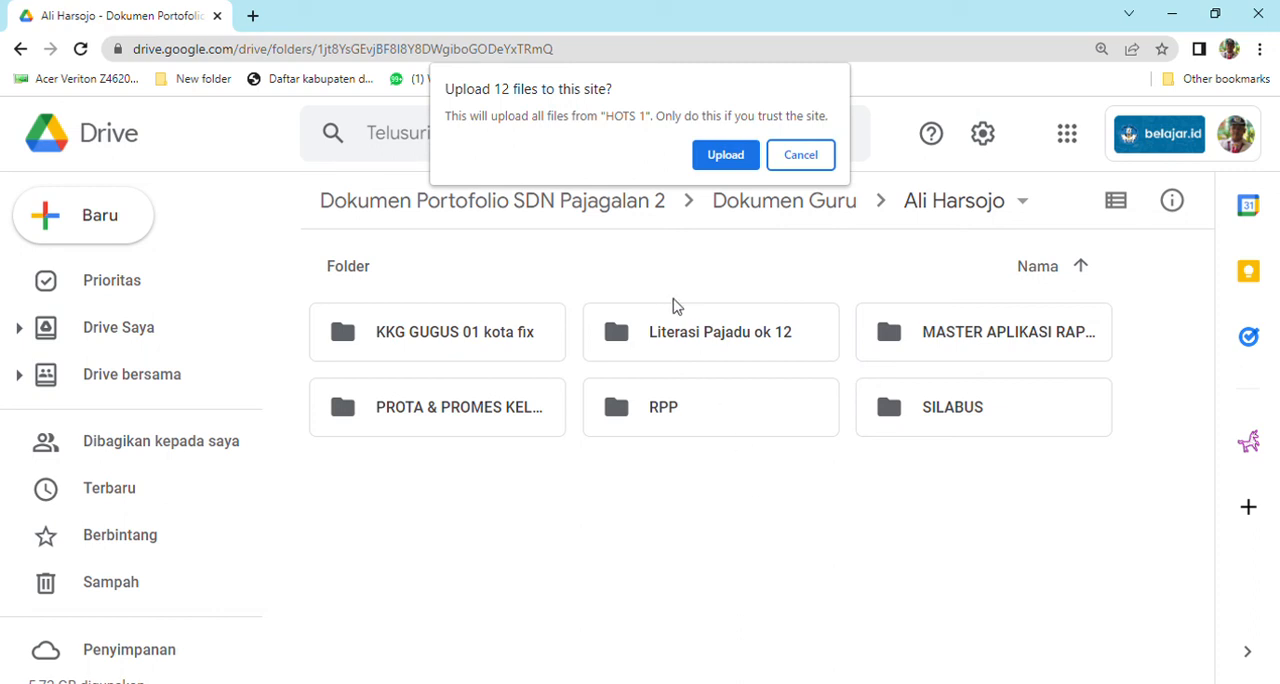
{"action": "left_click", "coordinate": [714, 164]}
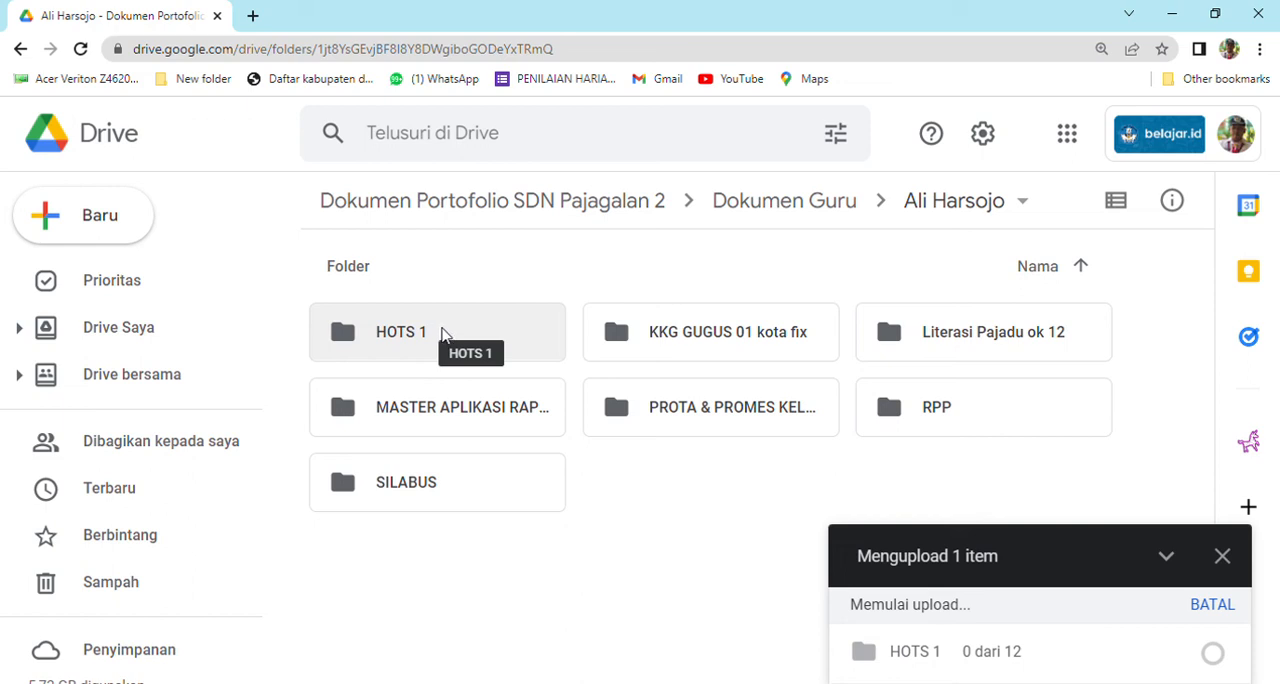
Upload the file RPP Geometri.docx to the teacher's folder and open the uploaded HOTS 1 folder.
{"action": "right_click", "coordinate": [672, 516]}
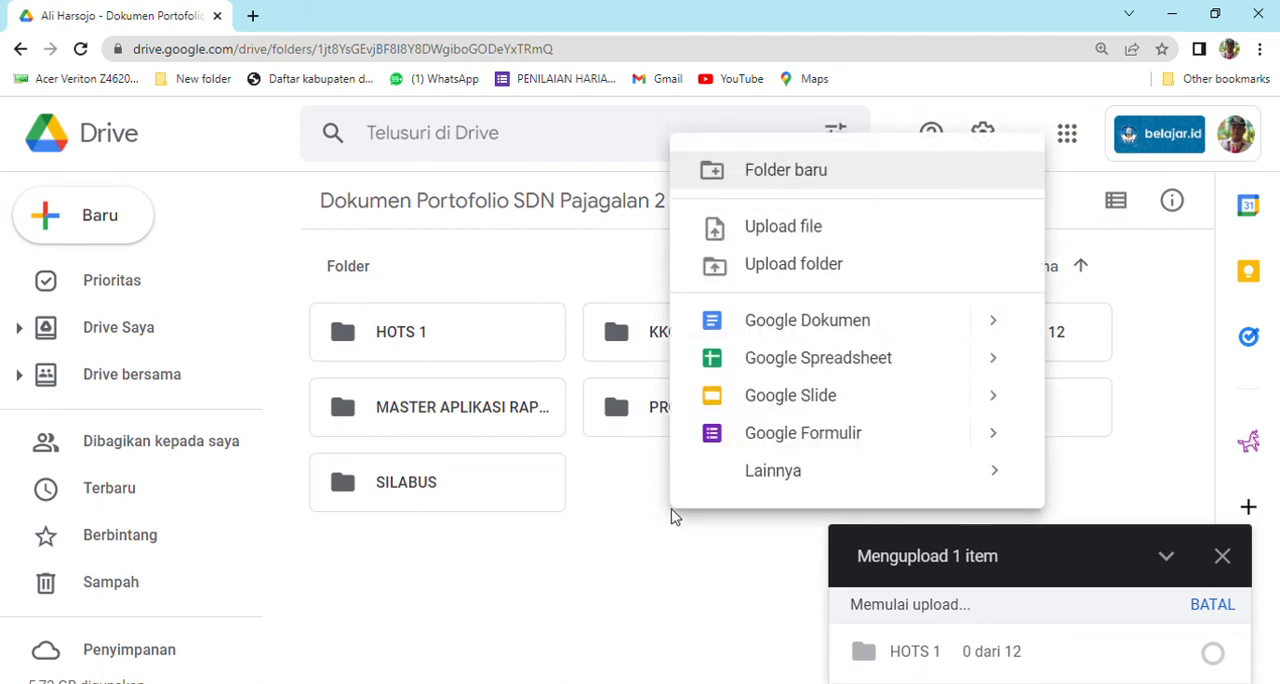
{"action": "left_click", "coordinate": [771, 240]}
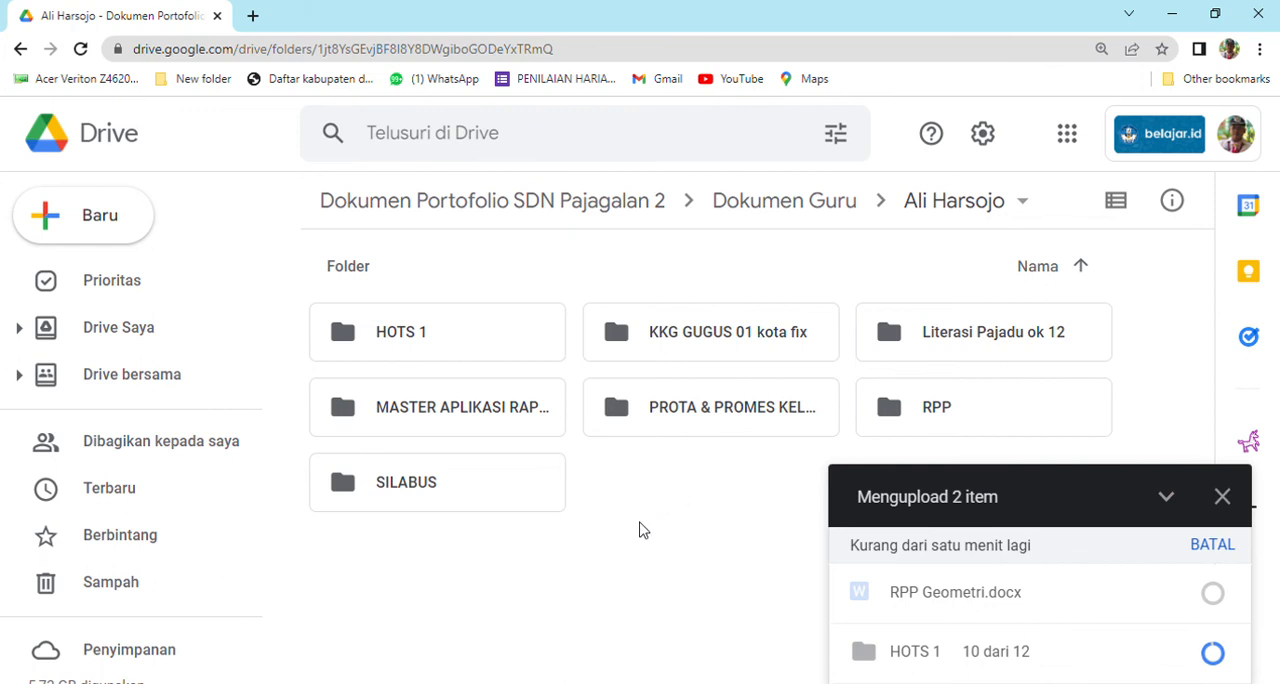
{"action": "double_click", "coordinate": [434, 350]}
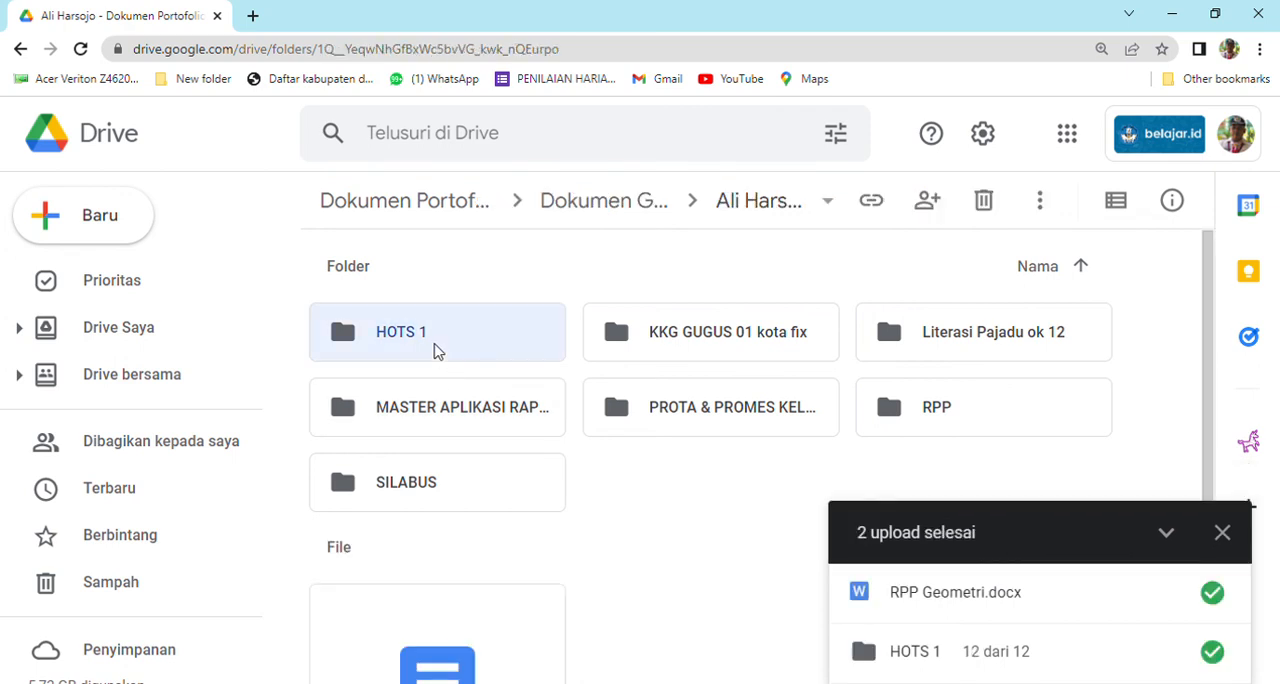
Look through the uploaded documents in the HOTS 1 folder.
{"action": "scroll", "coordinate": [520, 411], "scroll_direction": "down", "scroll_amount": 3}
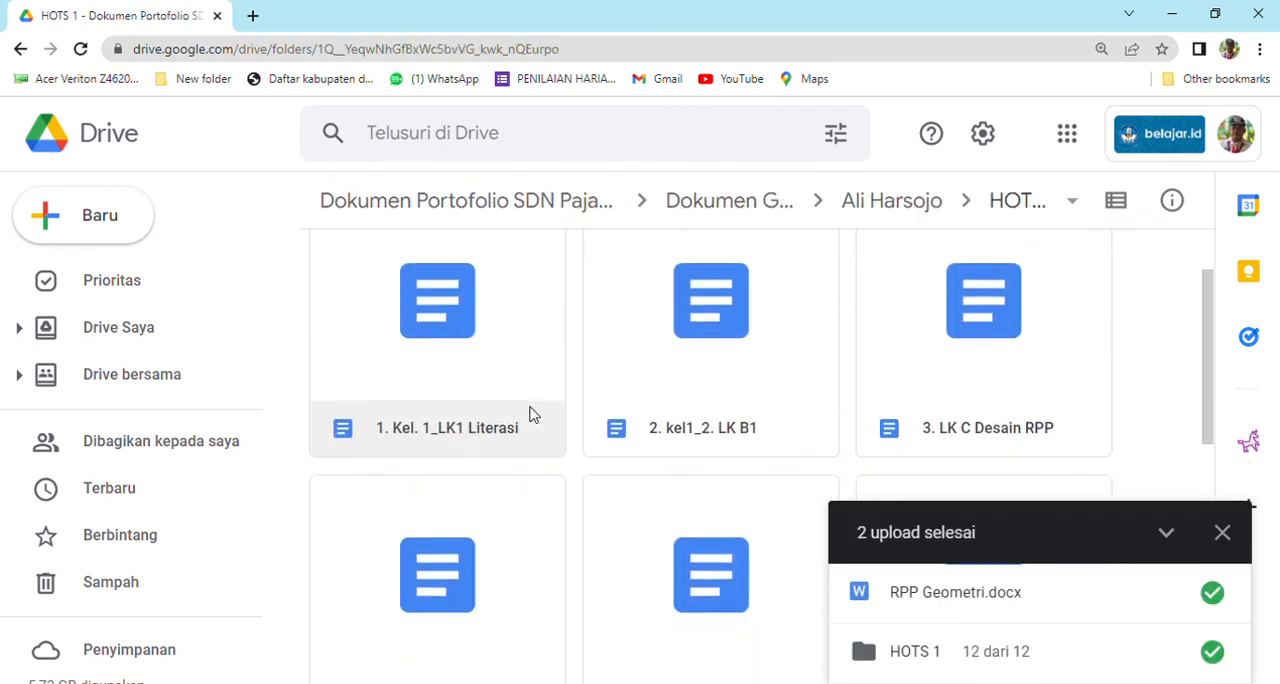
{"action": "scroll", "coordinate": [534, 414], "scroll_direction": "down", "scroll_amount": 3}
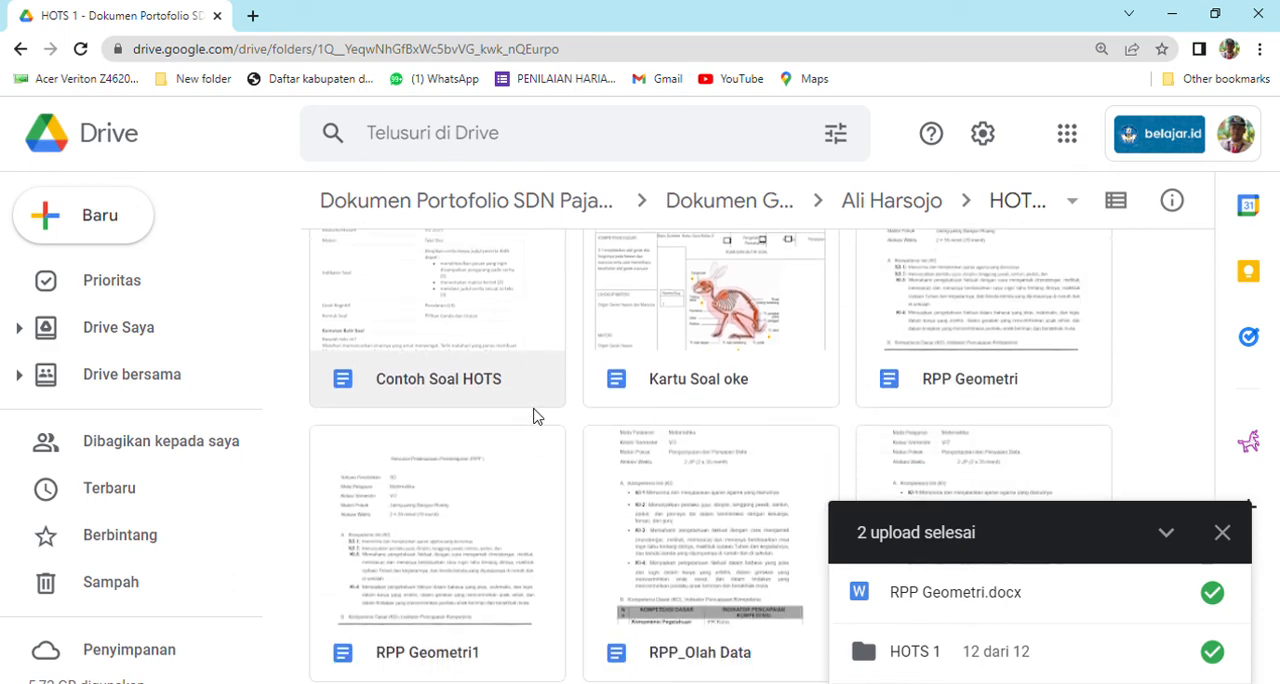
{"action": "scroll", "coordinate": [534, 414], "scroll_direction": "down", "scroll_amount": 1}
{"action": "scroll", "coordinate": [535, 412], "scroll_direction": "up", "scroll_amount": 5}
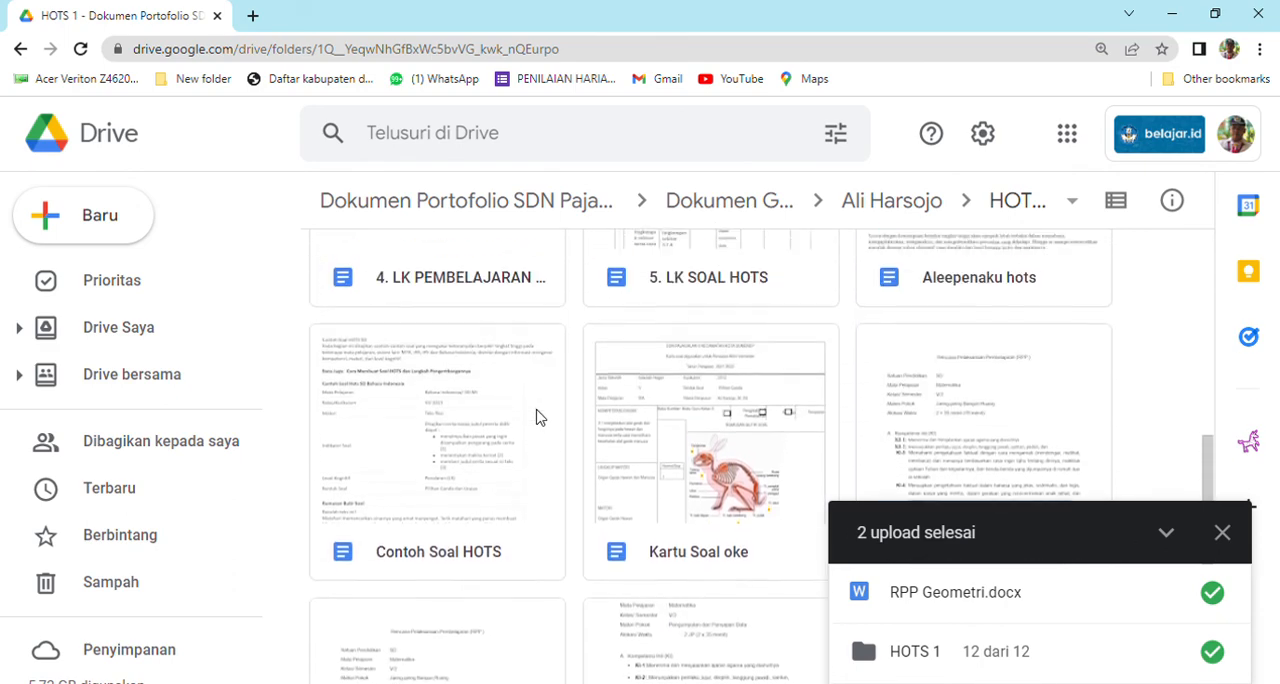
{"action": "scroll", "coordinate": [536, 406], "scroll_direction": "up", "scroll_amount": 3}
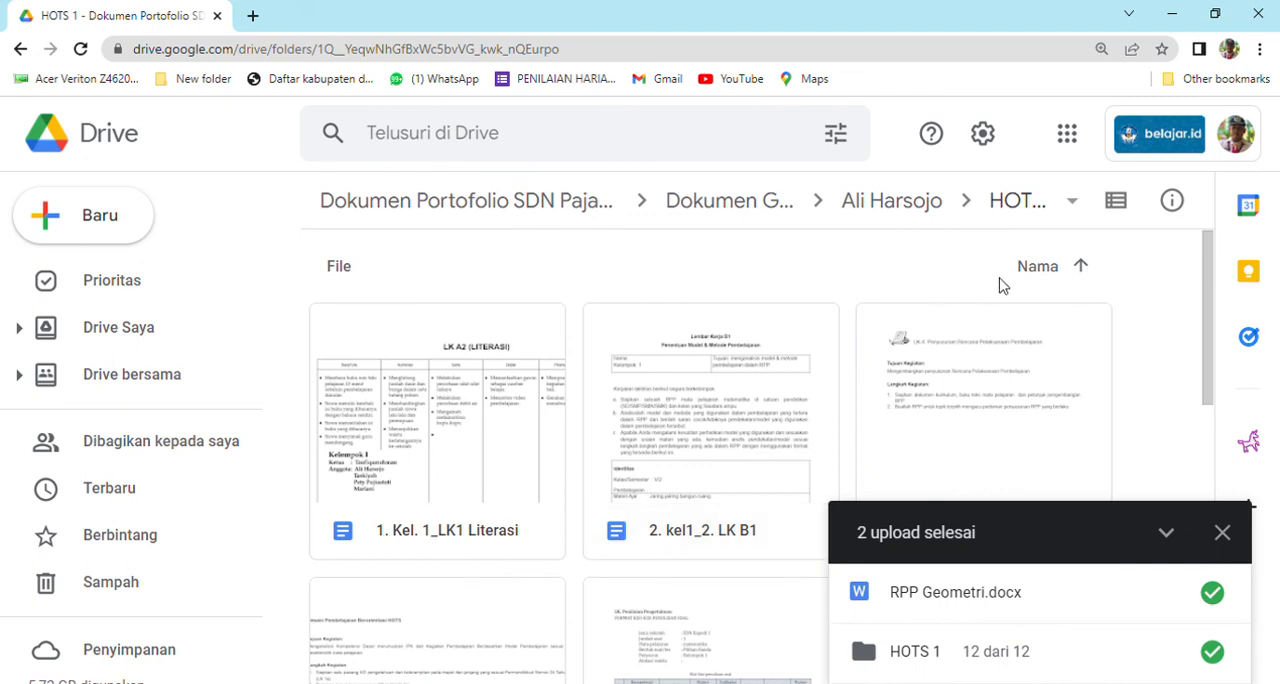
Switch the HOTS 1 folder to list layout and check its files in that view.
{"action": "left_click", "coordinate": [1114, 204]}
{"action": "scroll", "coordinate": [663, 386], "scroll_direction": "down", "scroll_amount": 3}
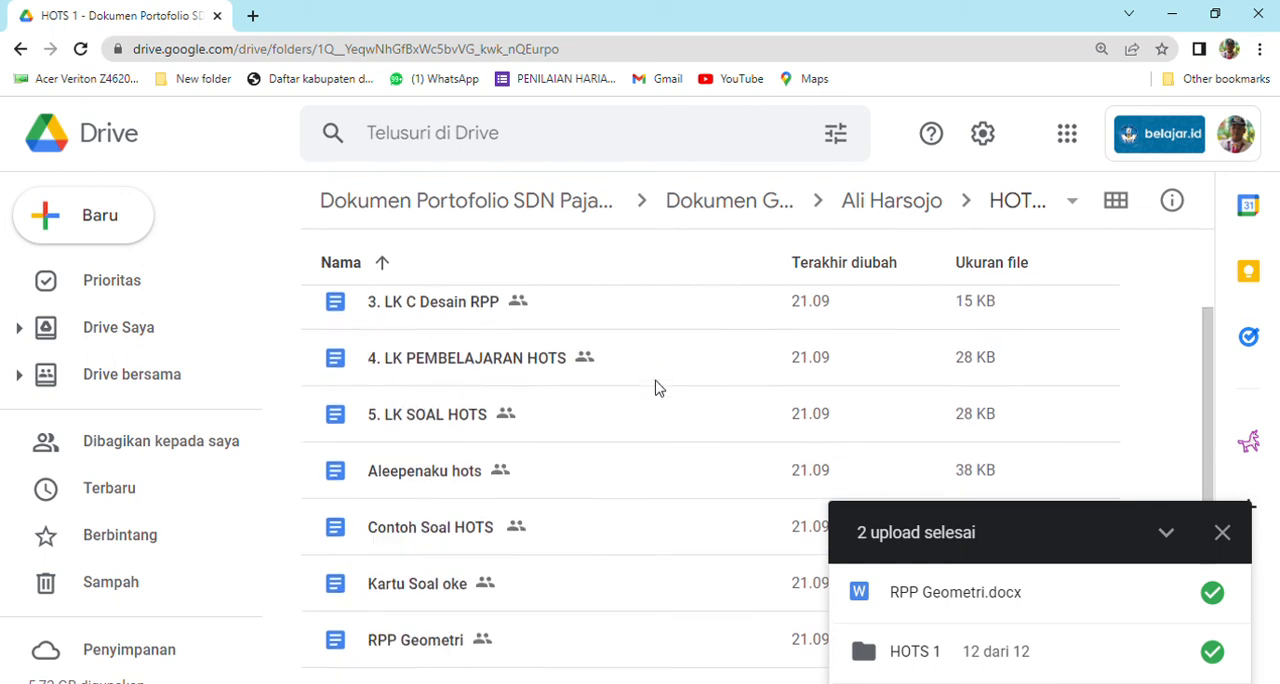
{"action": "scroll", "coordinate": [654, 388], "scroll_direction": "up", "scroll_amount": 3}
Go back to the teacher's folder, open the RPP Geometri document to skim it, then return to Drive and dismiss the upload notice.
{"action": "left_click", "coordinate": [20, 48]}
{"action": "scroll", "coordinate": [530, 432], "scroll_direction": "down", "scroll_amount": 1}
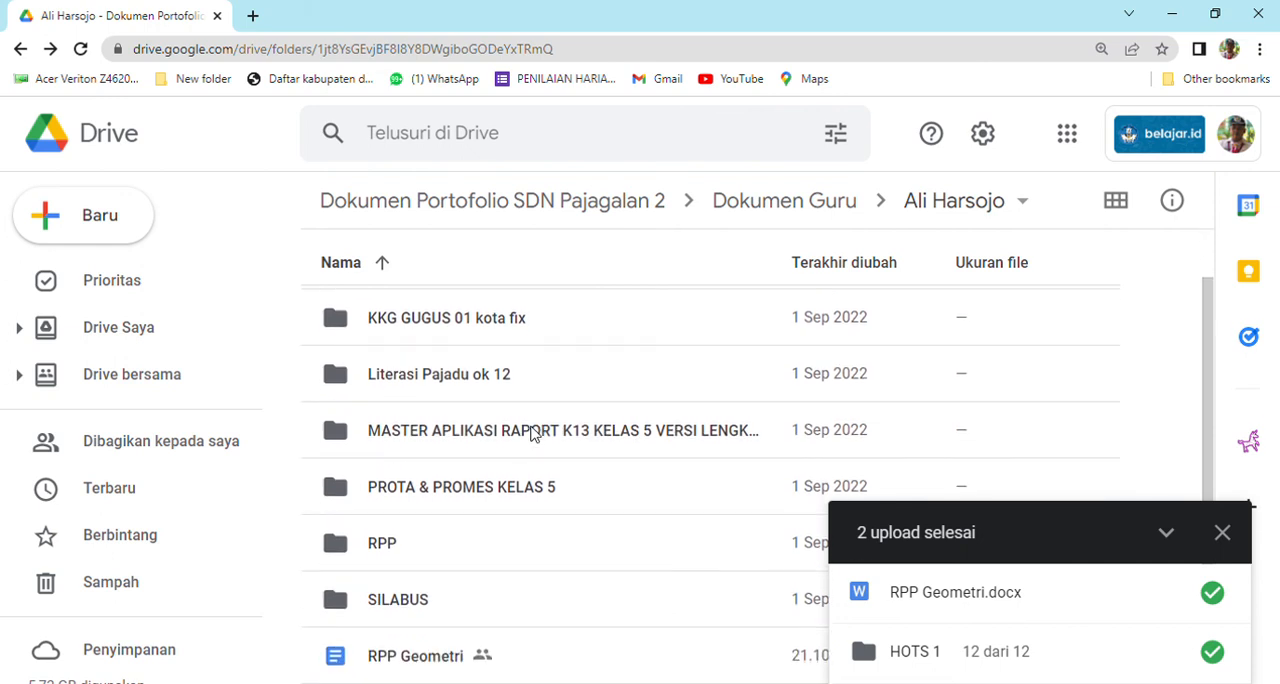
{"action": "double_click", "coordinate": [435, 660]}
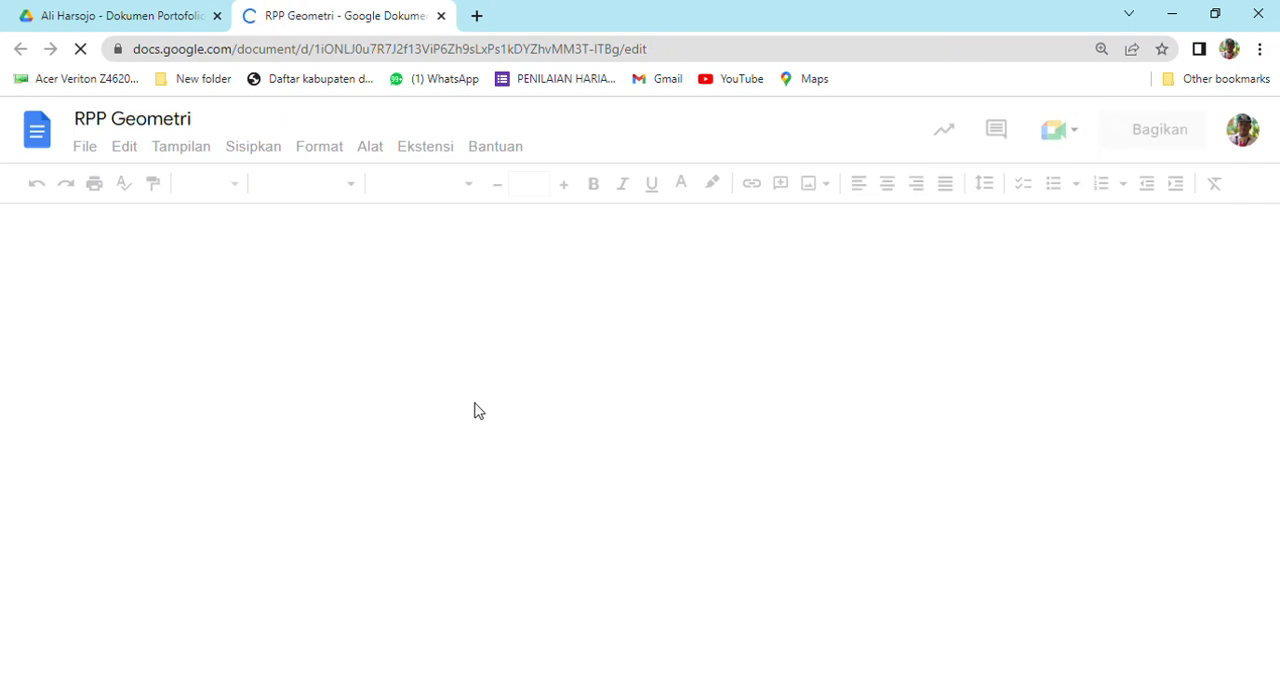
{"action": "scroll", "coordinate": [477, 412], "scroll_direction": "down", "scroll_amount": 1}
{"action": "scroll", "coordinate": [480, 415], "scroll_direction": "down", "scroll_amount": 9}
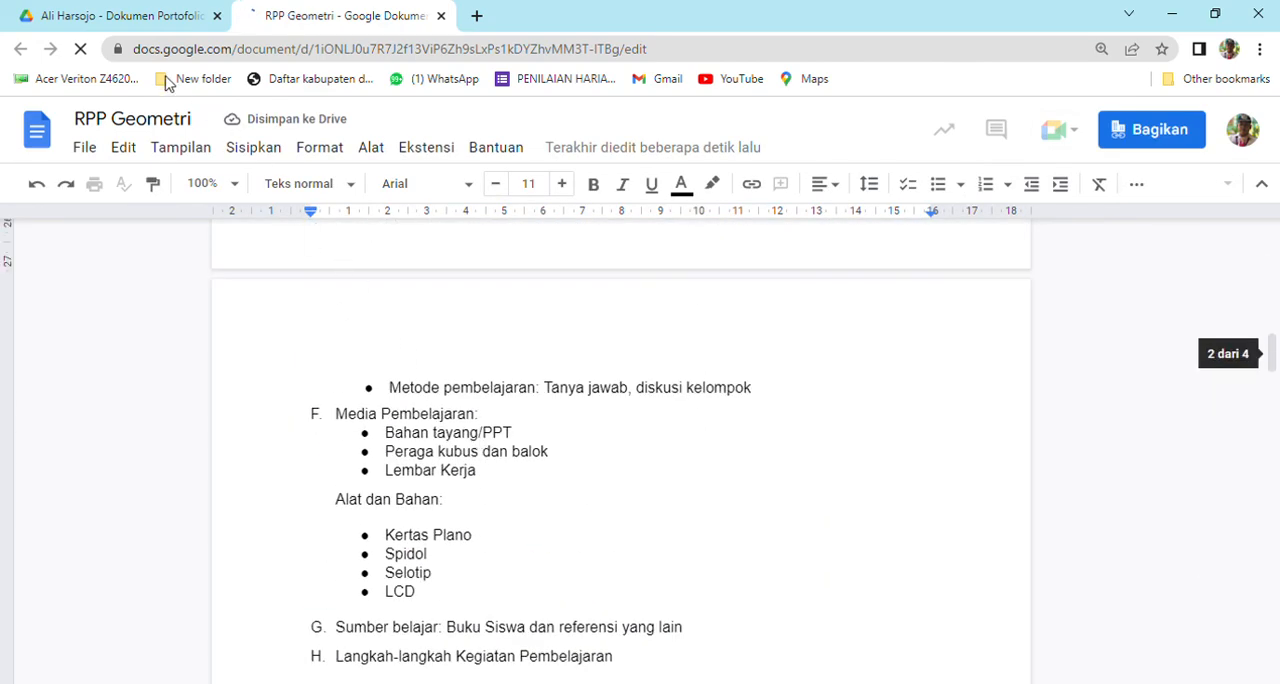
{"action": "left_click", "coordinate": [143, 22]}
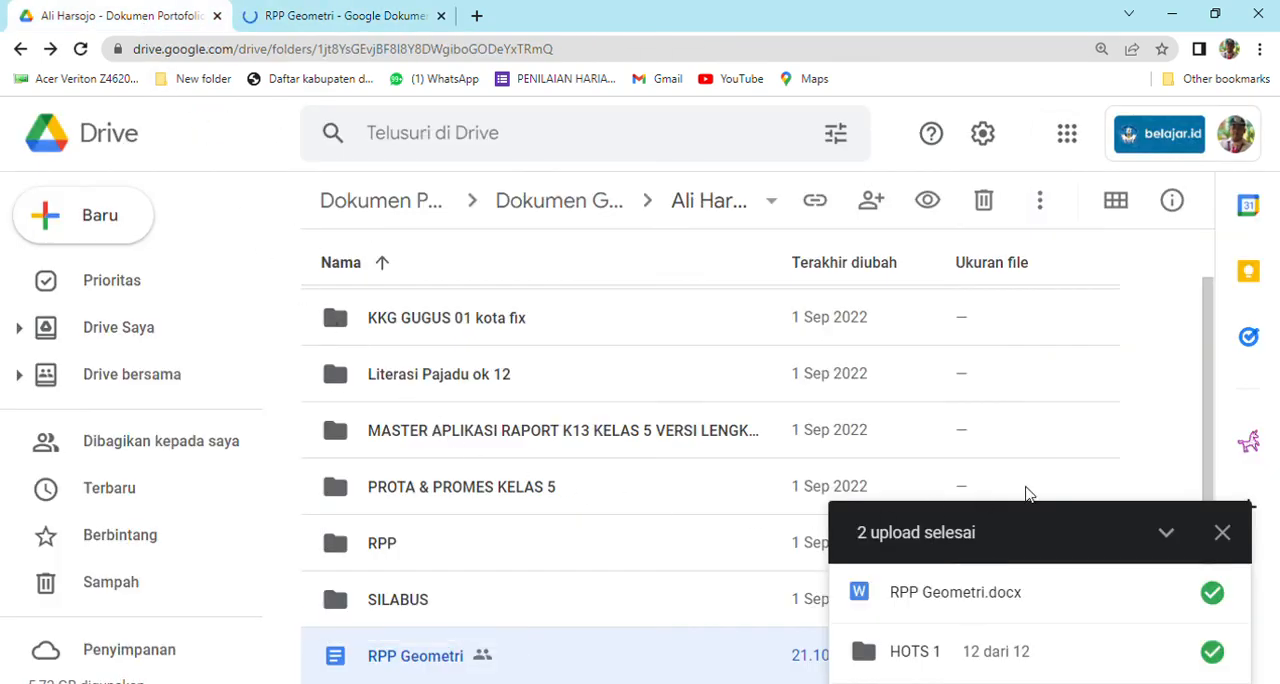
{"action": "left_click", "coordinate": [1222, 532]}
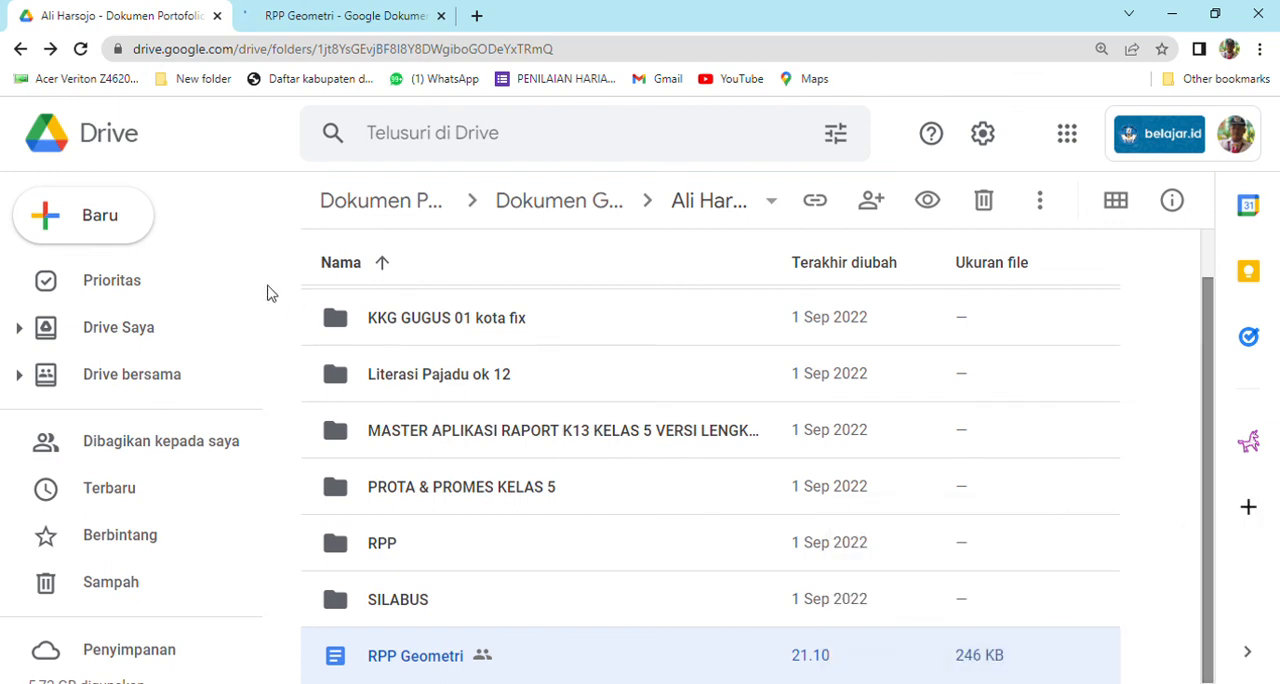
Return to the Dokumen Guru folder and look through its list of teacher folders.
{"action": "left_click", "coordinate": [20, 50]}
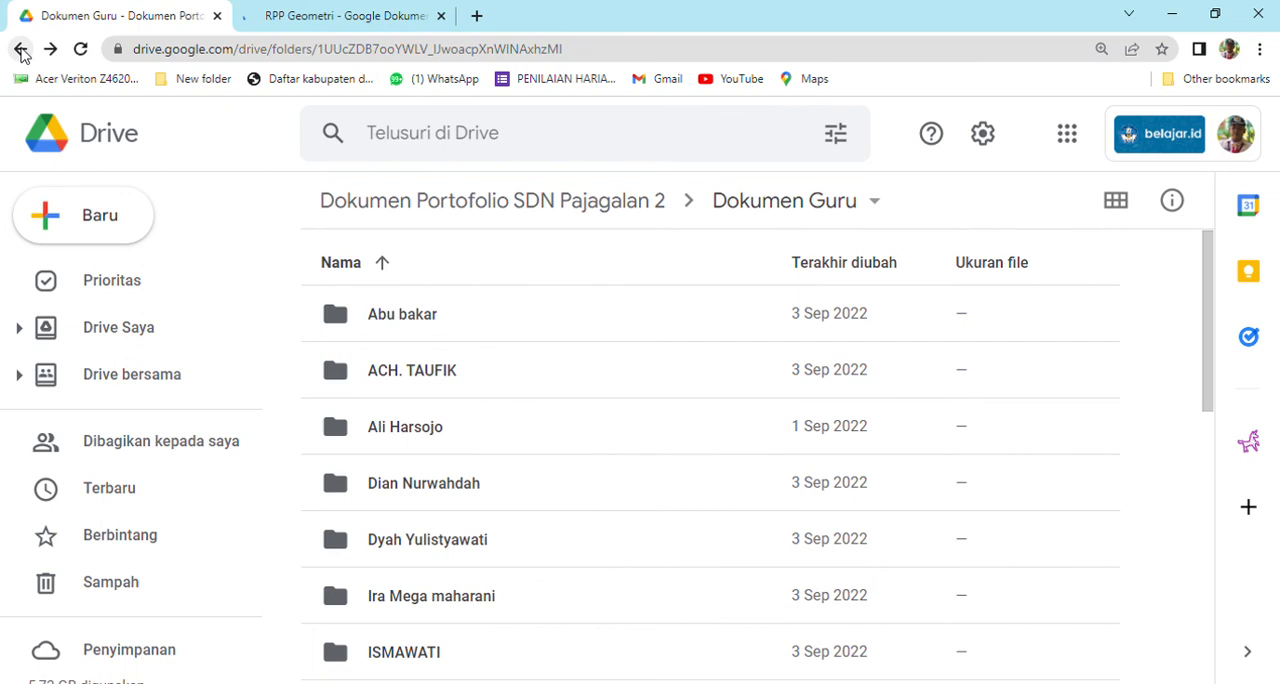
{"action": "scroll", "coordinate": [417, 400], "scroll_direction": "down", "scroll_amount": 5}
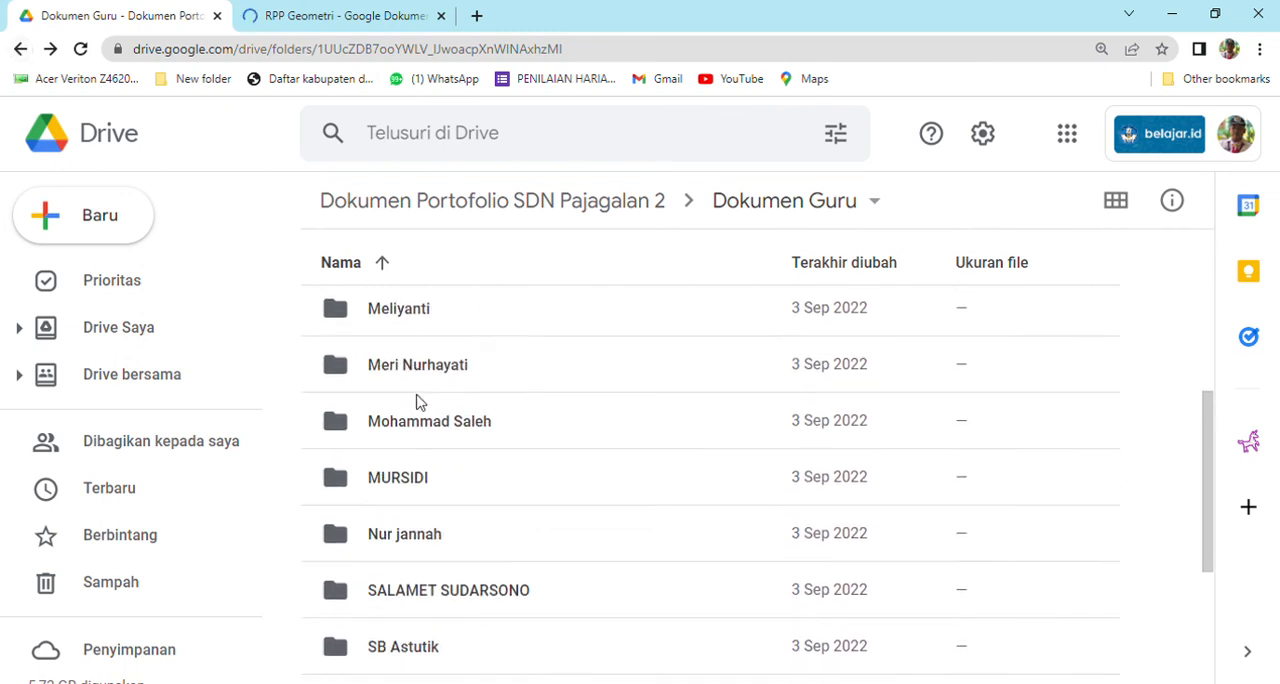
{"action": "scroll", "coordinate": [420, 398], "scroll_direction": "down", "scroll_amount": 2}
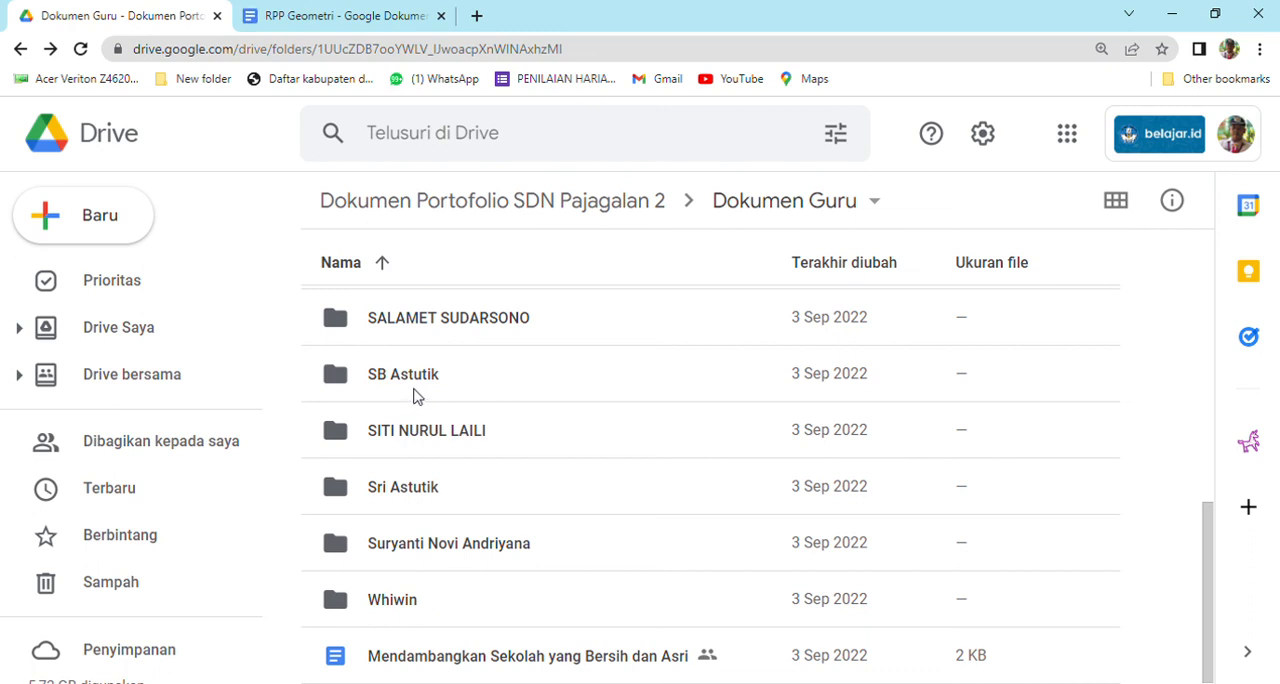
Open Dokumen Portofolio SDN Pajagalan 2 from the shared drives list and look over its top-level contents.
{"action": "left_click", "coordinate": [193, 373]}
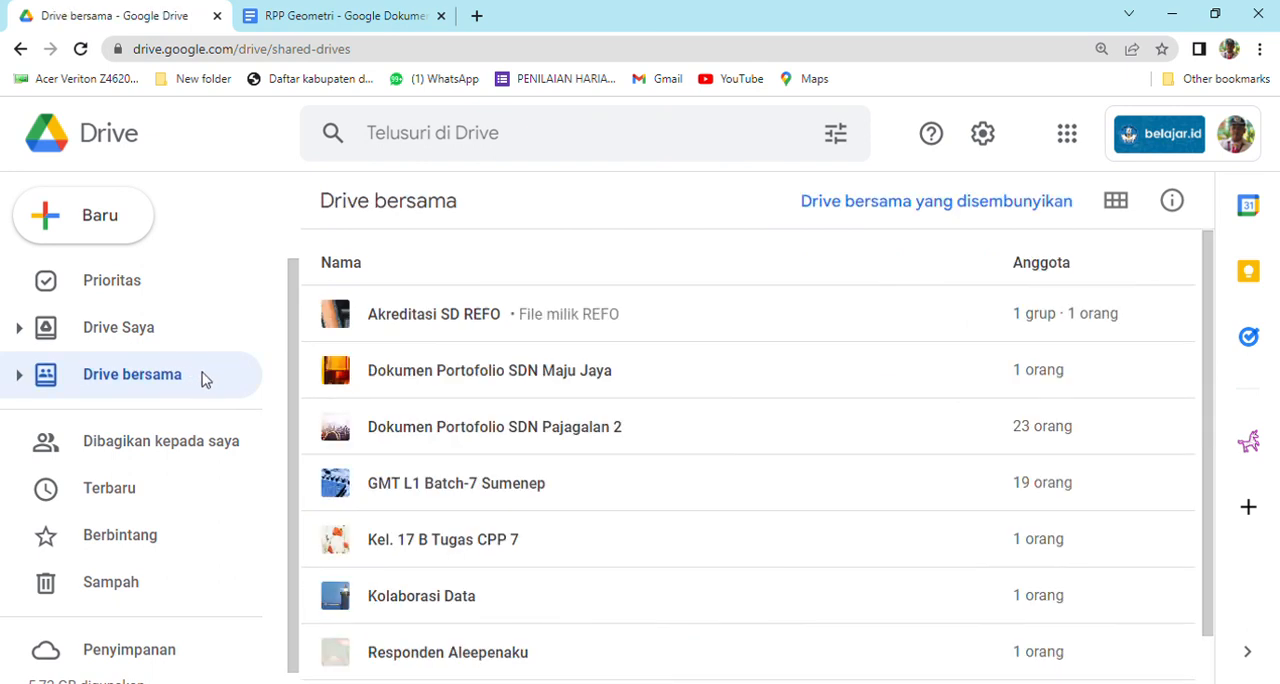
{"action": "double_click", "coordinate": [491, 428]}
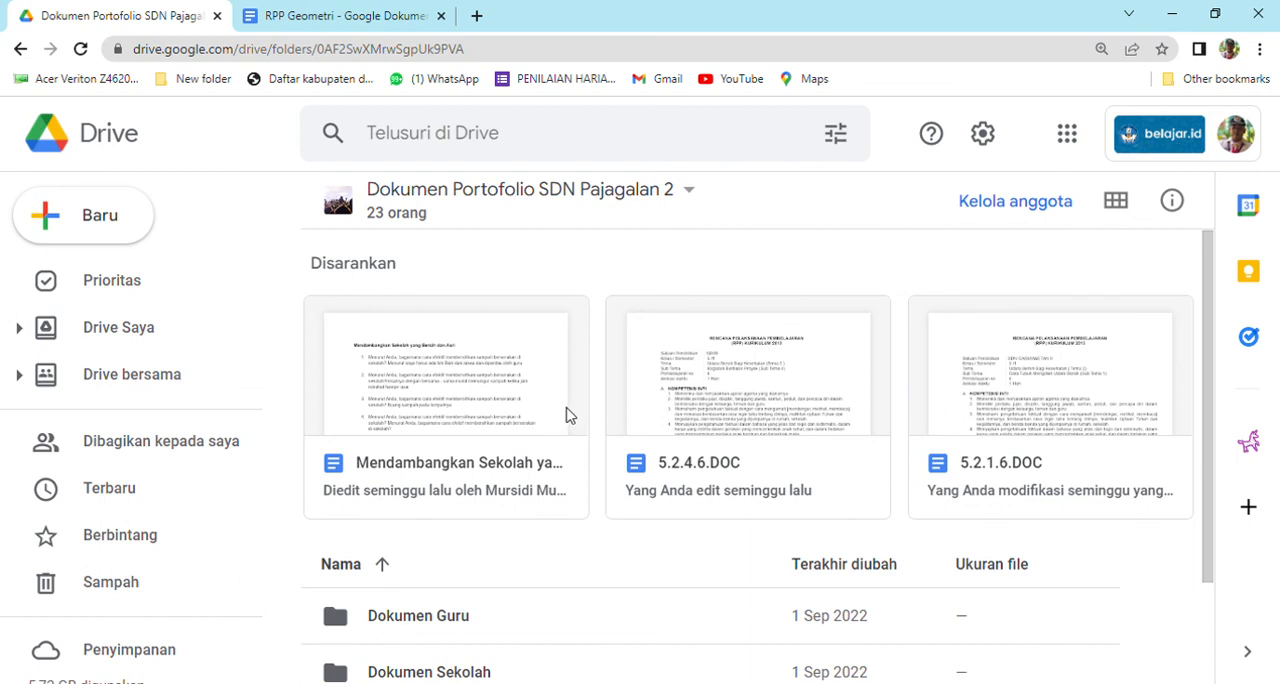
{"action": "scroll", "coordinate": [565, 415], "scroll_direction": "down", "scroll_amount": 2}
{"action": "scroll", "coordinate": [565, 415], "scroll_direction": "up", "scroll_amount": 2}
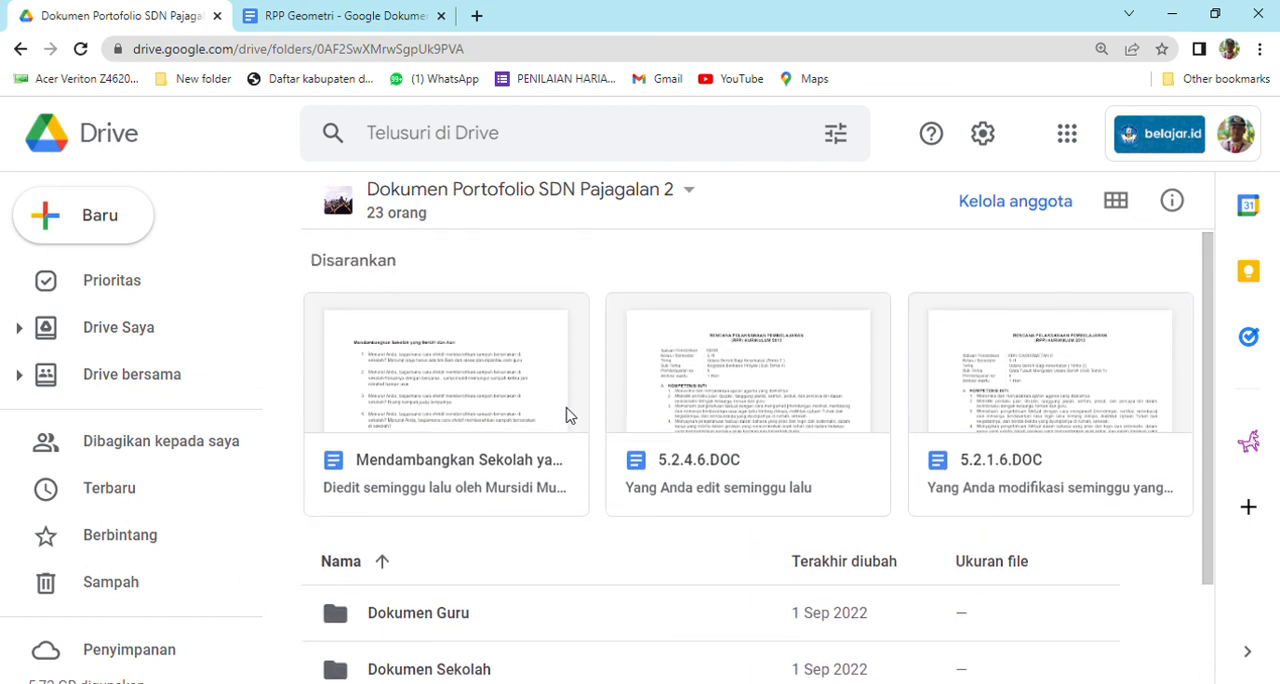